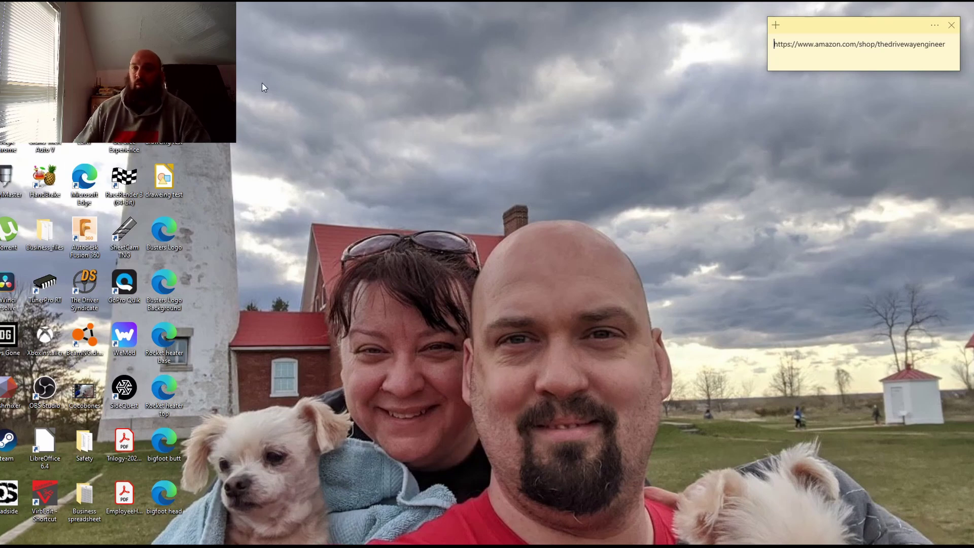
Launch Autodesk Fusion 360 from its desktop icon to get an untitled design
left_click(83, 231)
double_click(82, 231)
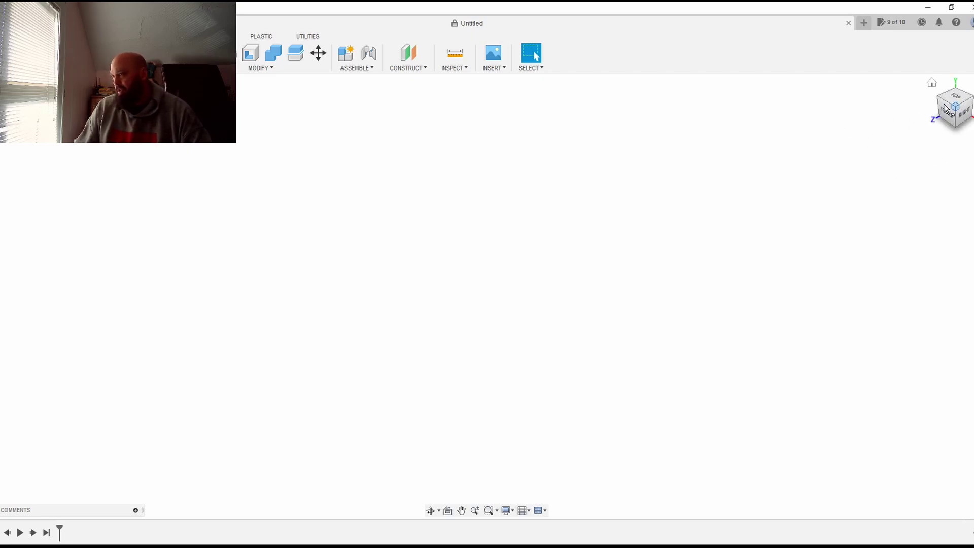
Switch to the top view on the ViewCube and start a new sketch
left_click(955, 96)
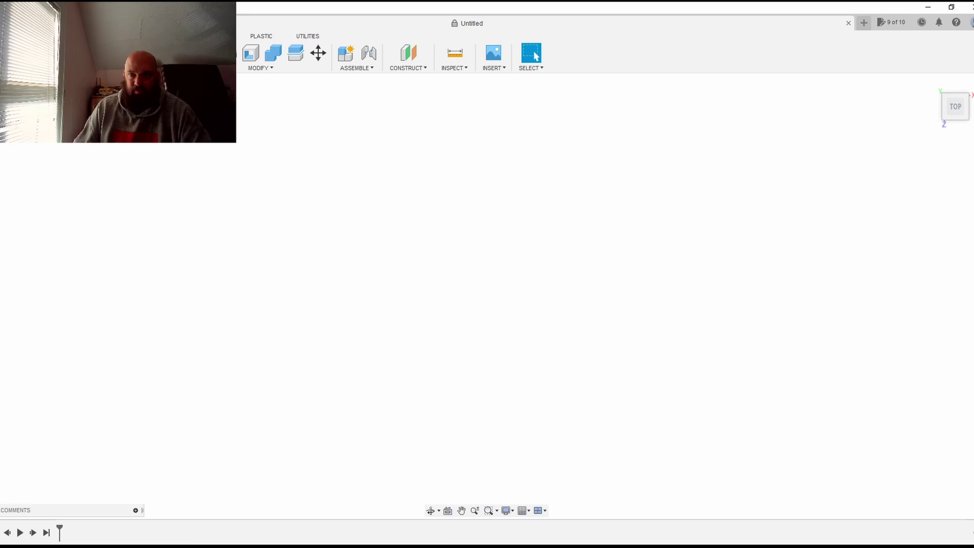
left_click(26, 56)
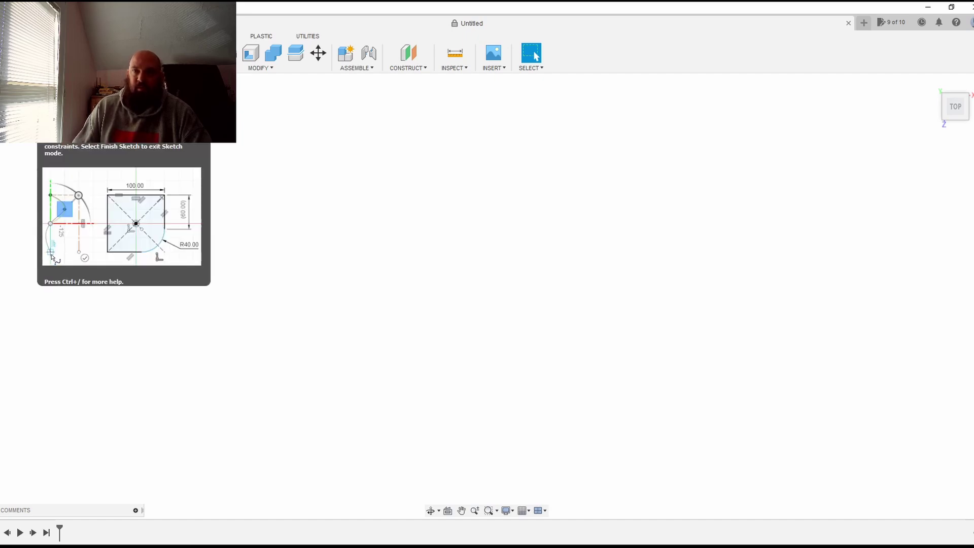
left_click(48, 53)
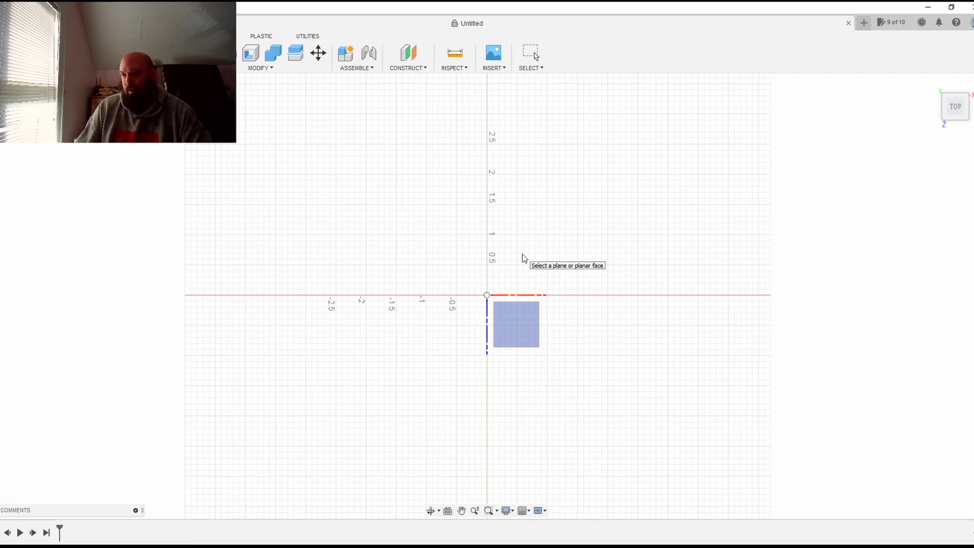
Place the sketch on the top XY plane and pan so the origin sits lower left
key("ctrl+z")
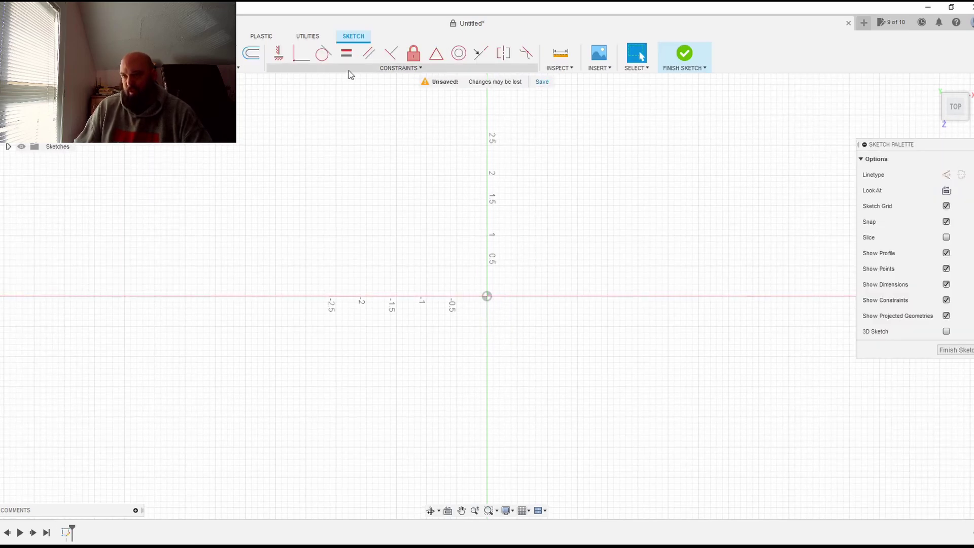
scroll(623, 248, "down", 5)
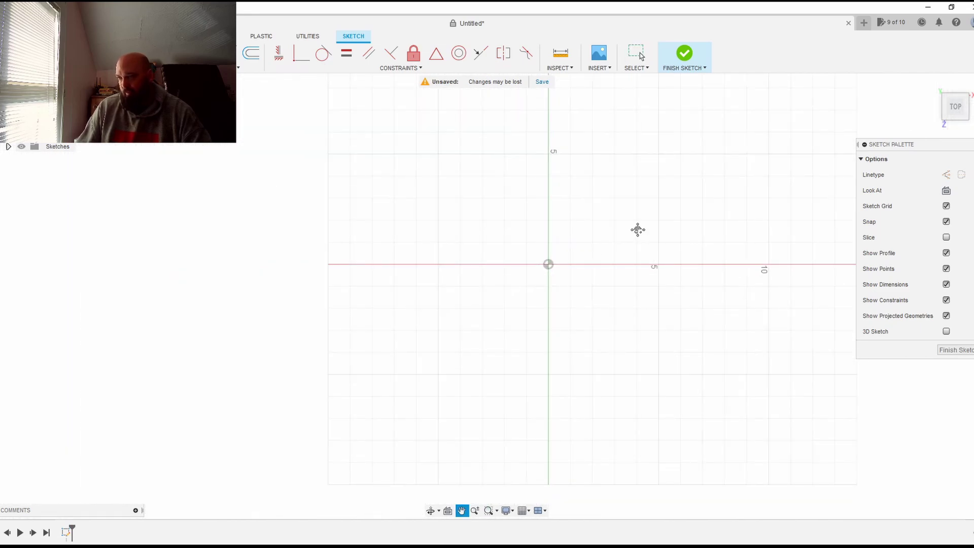
middle_click_drag(636, 231, 386, 244)
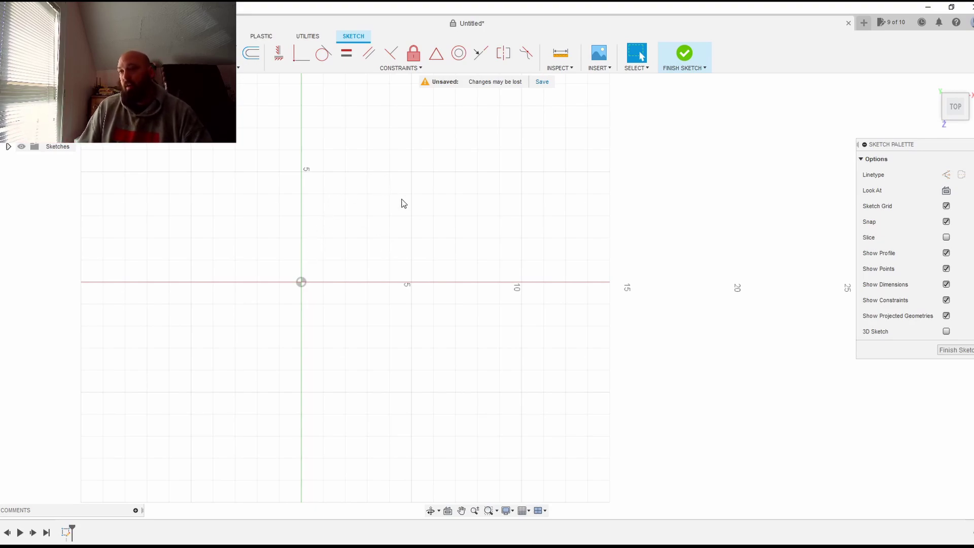
mouse_move(467, 192)
middle_mouse_down()
mouse_move(389, 191)
mouse_move(508, 198)
mouse_move(498, 211)
mouse_move(368, 191)
mouse_move(480, 246)
middle_mouse_up()
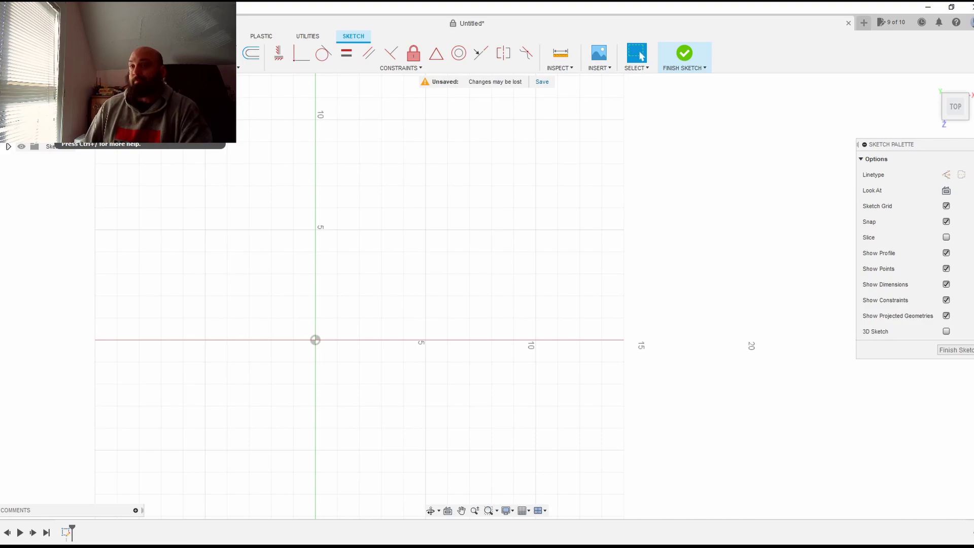
Draw a 52 by 7 rectangle with its first corner on the vertical axis
key("r")
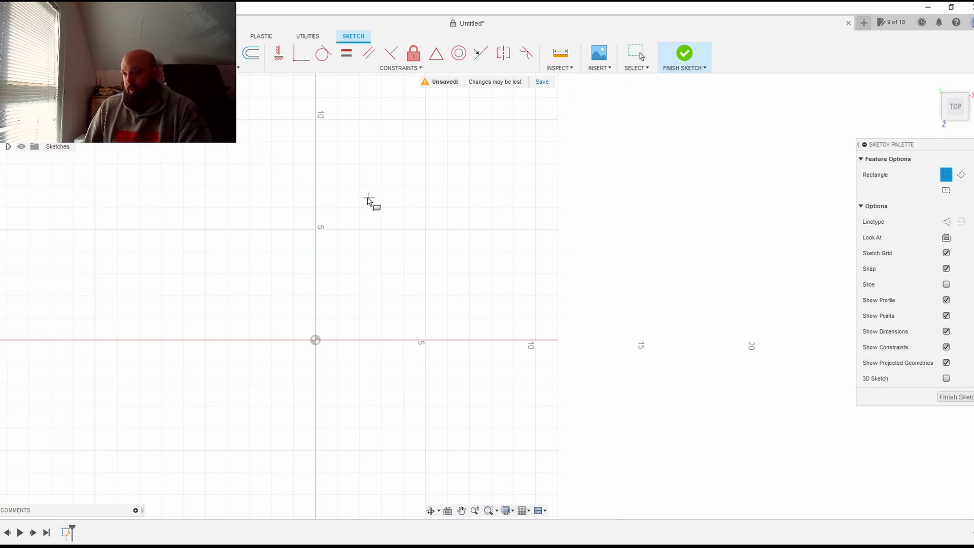
left_click(316, 186)
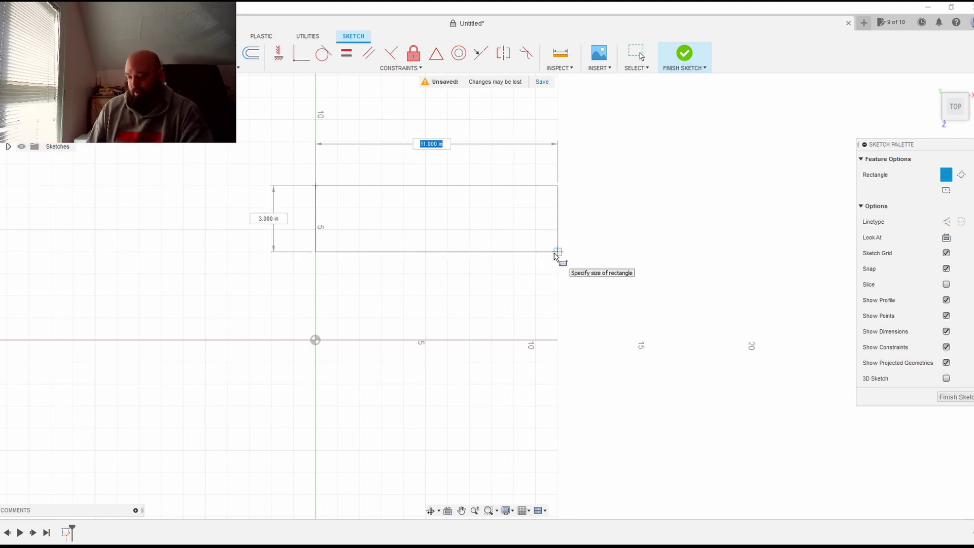
type("52.0")
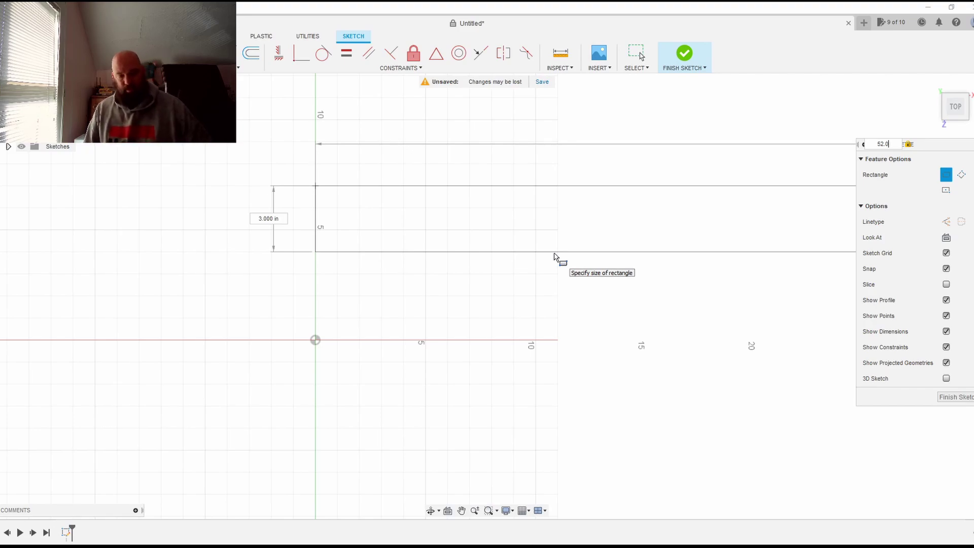
key("Tab")
type("70")
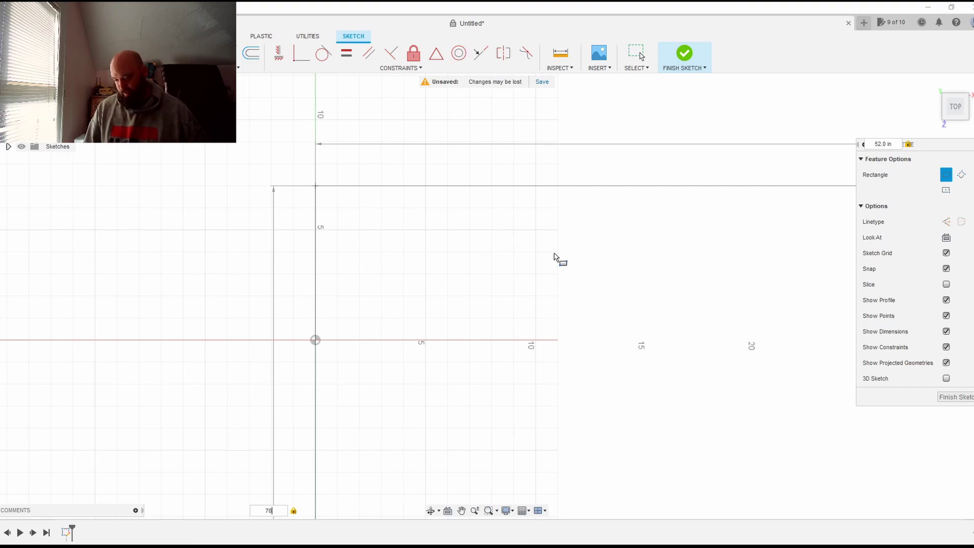
key("BackSpace")
type(".0")
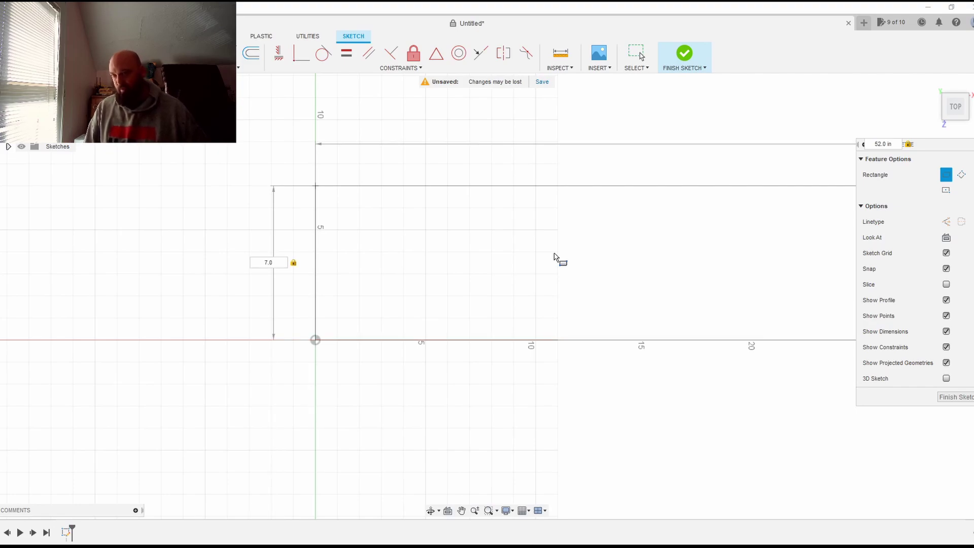
key("Return")
Bring the whole rectangle into view and move the 52.00 width dimension down slightly
scroll(640, 300, "up", 3)
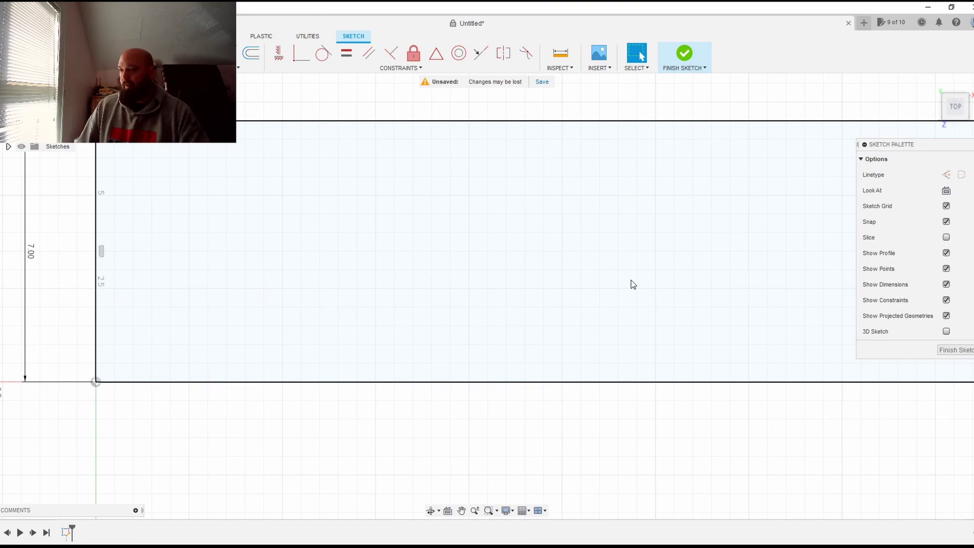
scroll(633, 285, "down", 5)
middle_click_drag(746, 370, 455, 367)
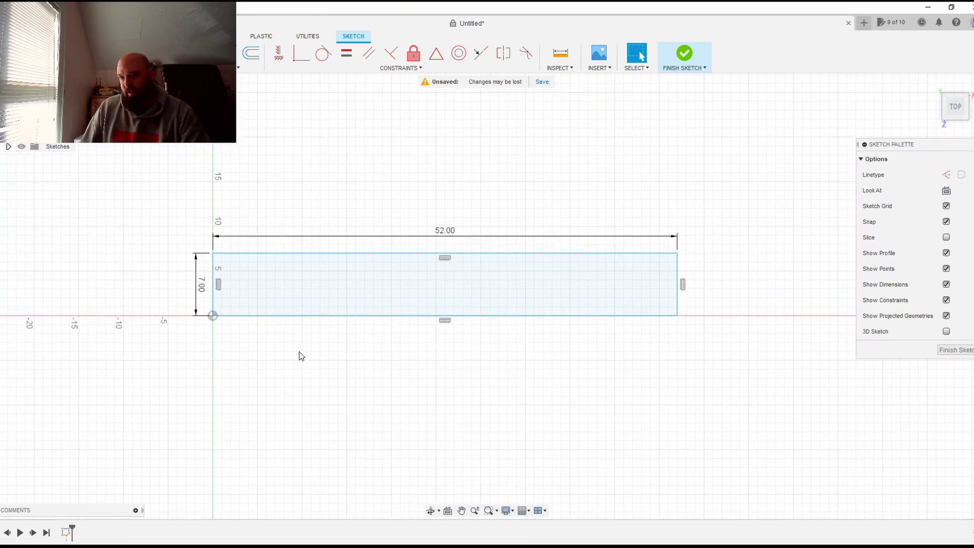
scroll(301, 355, "down", 1)
scroll(300, 355, "up", 3)
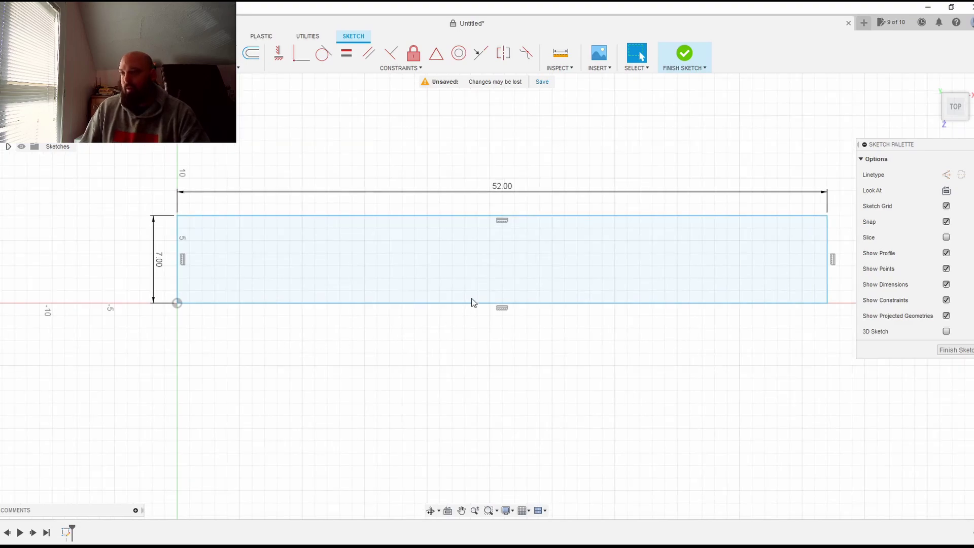
mouse_move(500, 190)
left_mouse_down()
mouse_move(503, 210)
mouse_move(501, 186)
mouse_move(508, 202)
mouse_move(523, 183)
mouse_move(220, 187)
mouse_move(692, 180)
mouse_move(258, 189)
mouse_move(501, 206)
mouse_move(495, 193)
mouse_move(503, 203)
left_mouse_up()
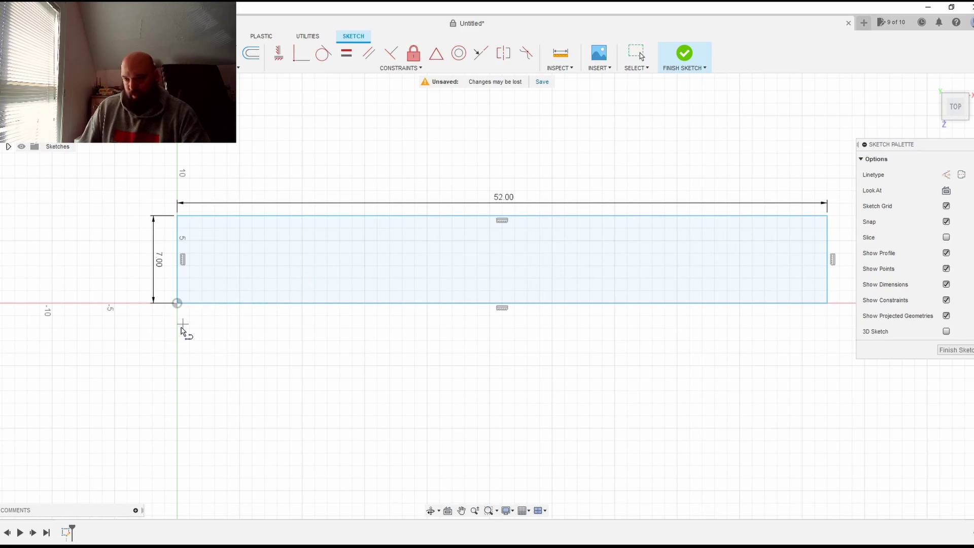
Draw a 23.0-long horizontal line in from the rectangle's left edge near the bottom
left_click(177, 292)
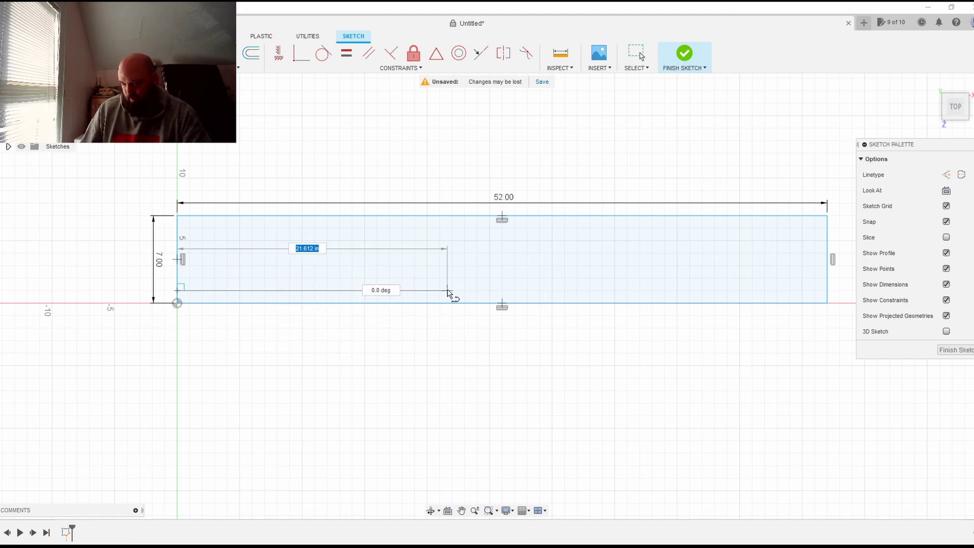
type("3")
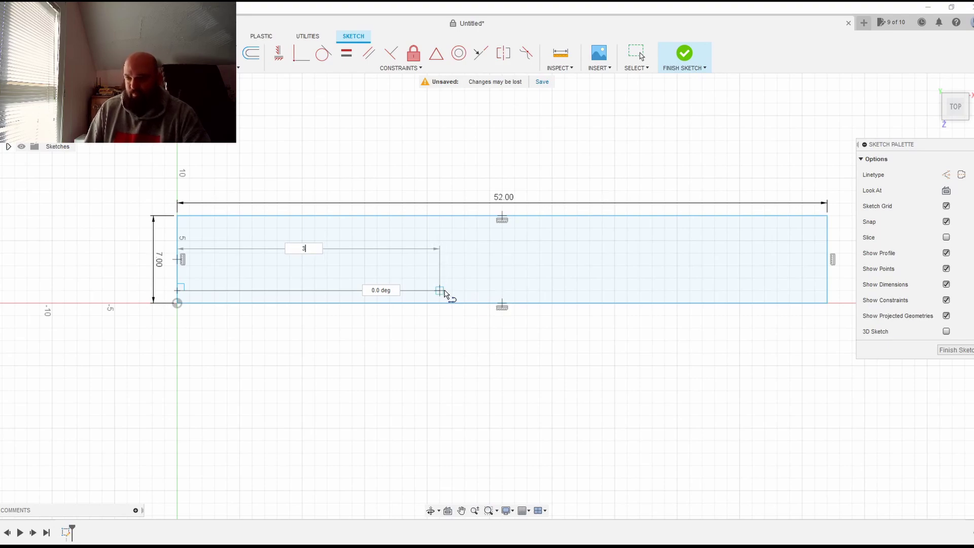
key("BackSpace")
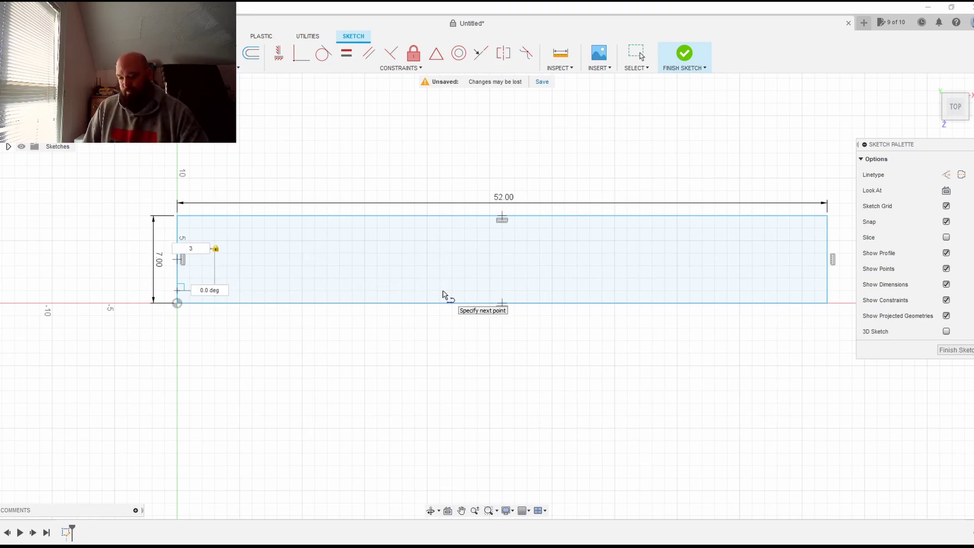
type("23.0")
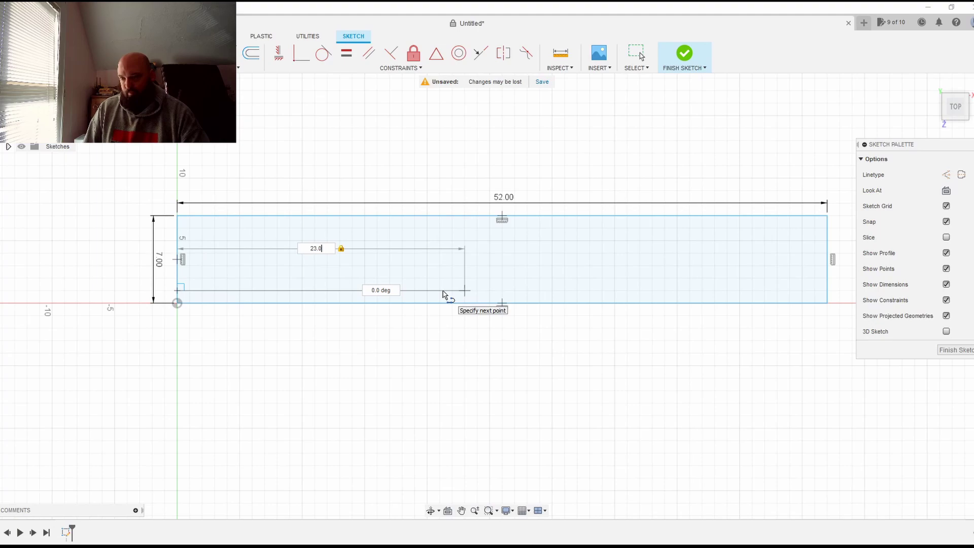
key("Return")
key("Escape")
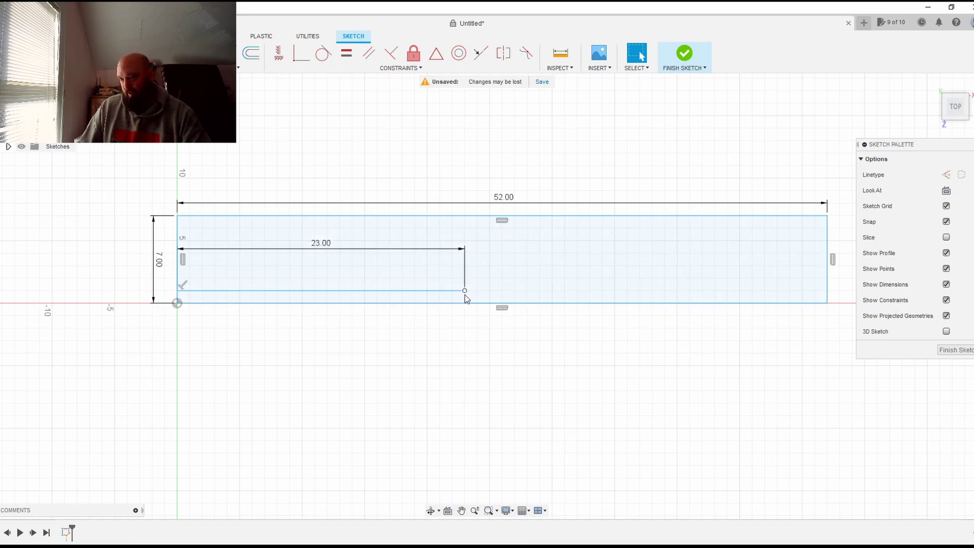
Convert the 23.00 line into a construction line
left_click(420, 292)
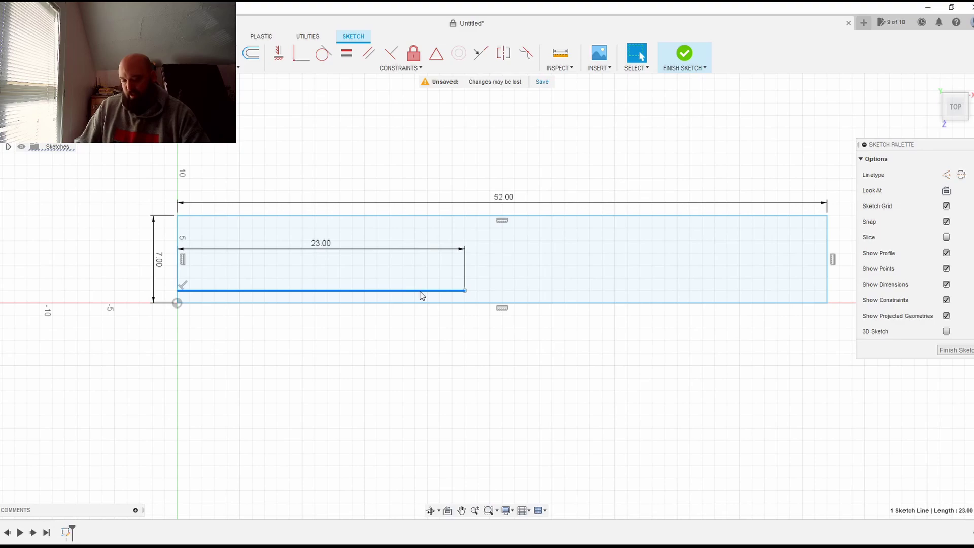
key("x")
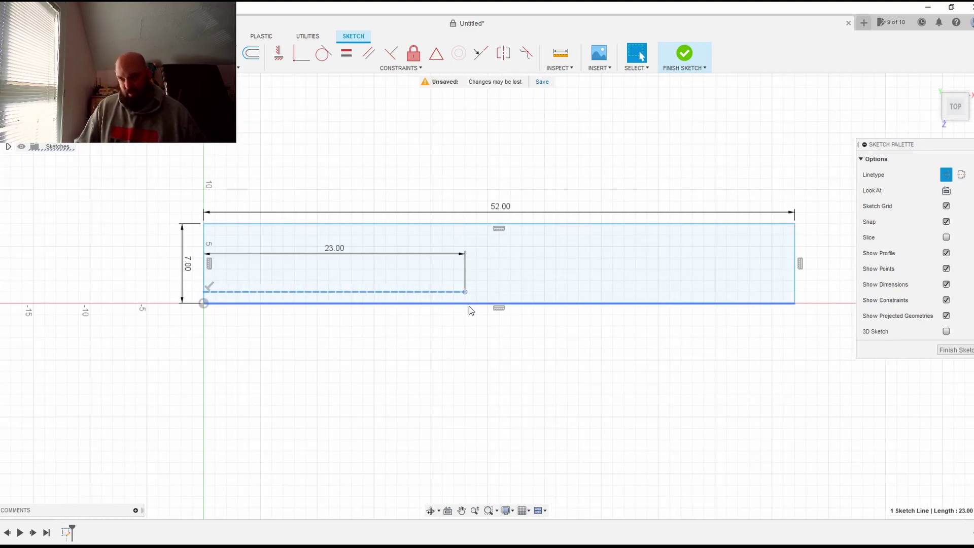
scroll(465, 306, "up", 5)
scroll(309, 299, "down", 3)
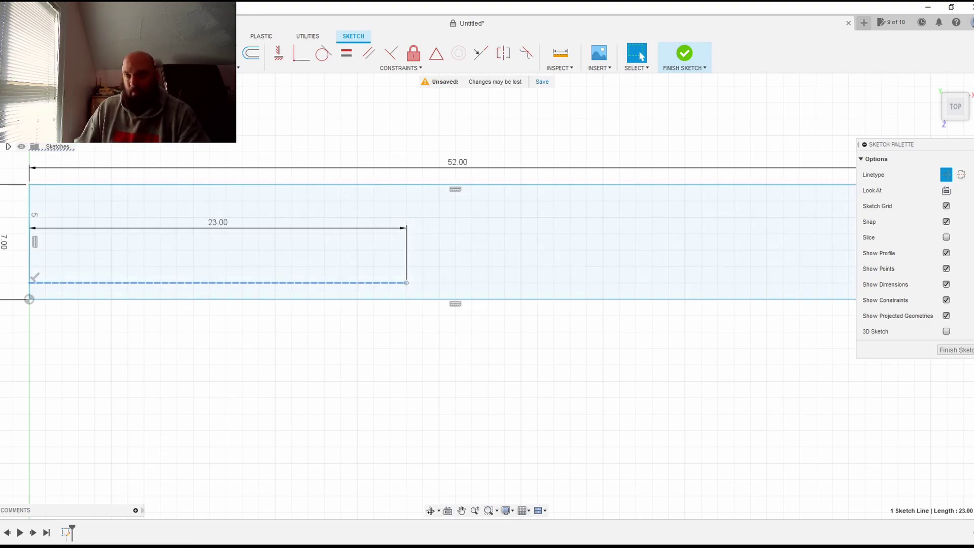
key("Escape")
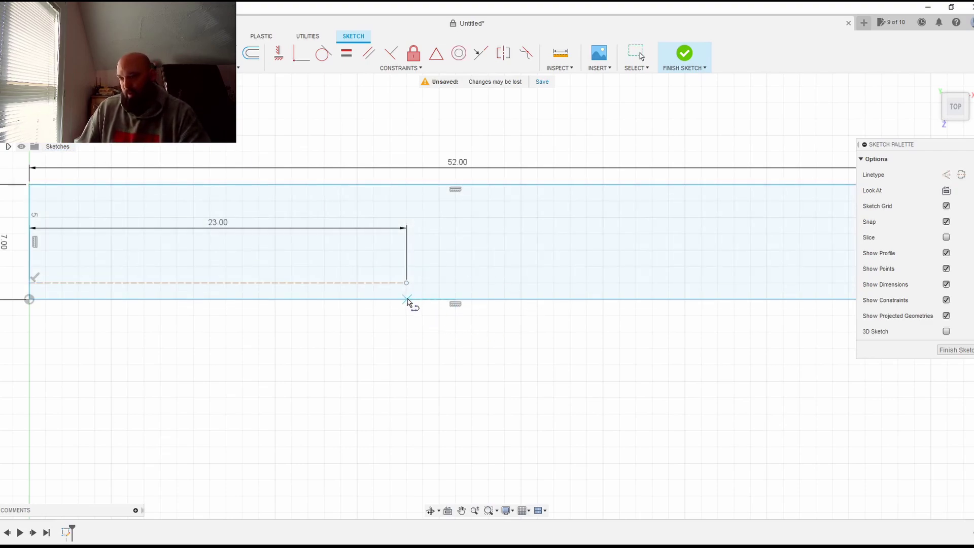
Draw a solid line from the dashed line's right end back to the 23.00 step point
left_click(407, 283)
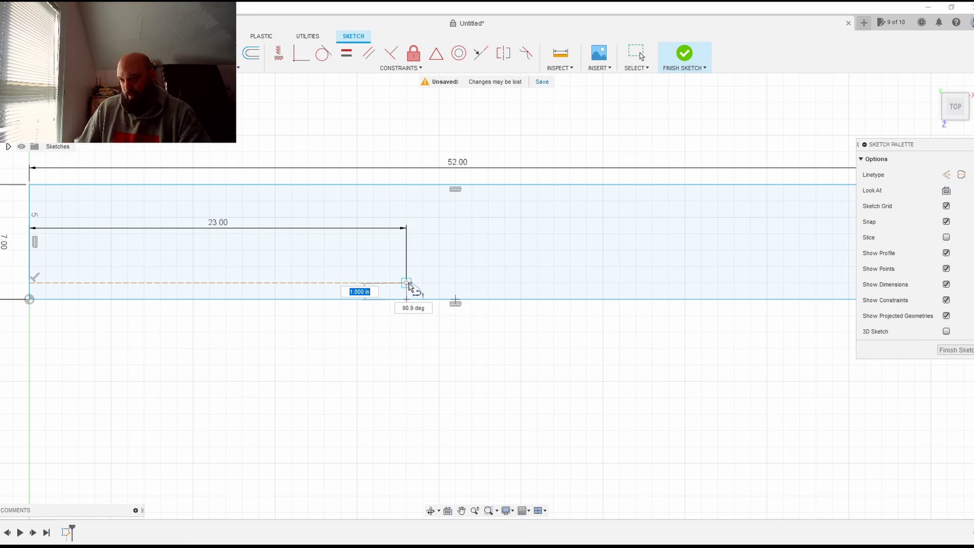
left_click(408, 284)
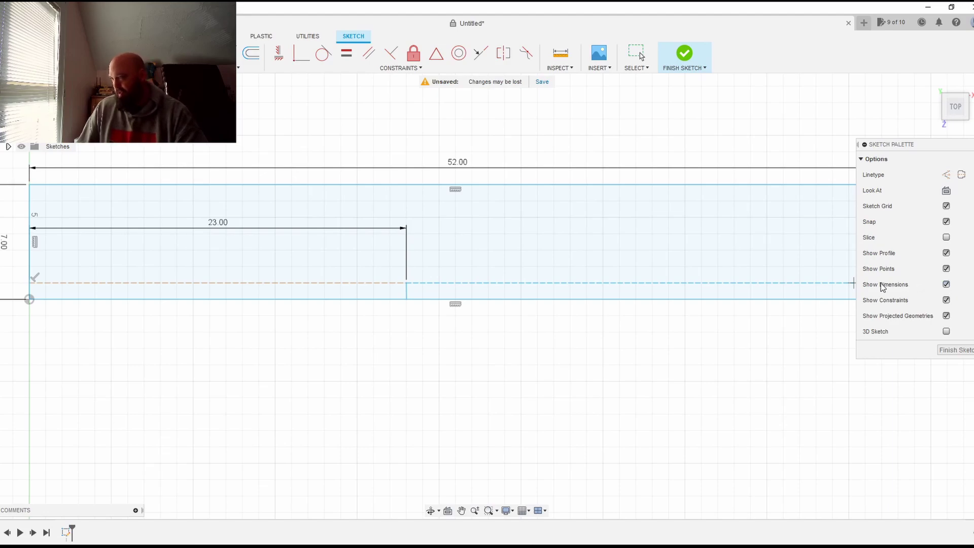
scroll(832, 287, "down", 1)
scroll(832, 287, "down", 2)
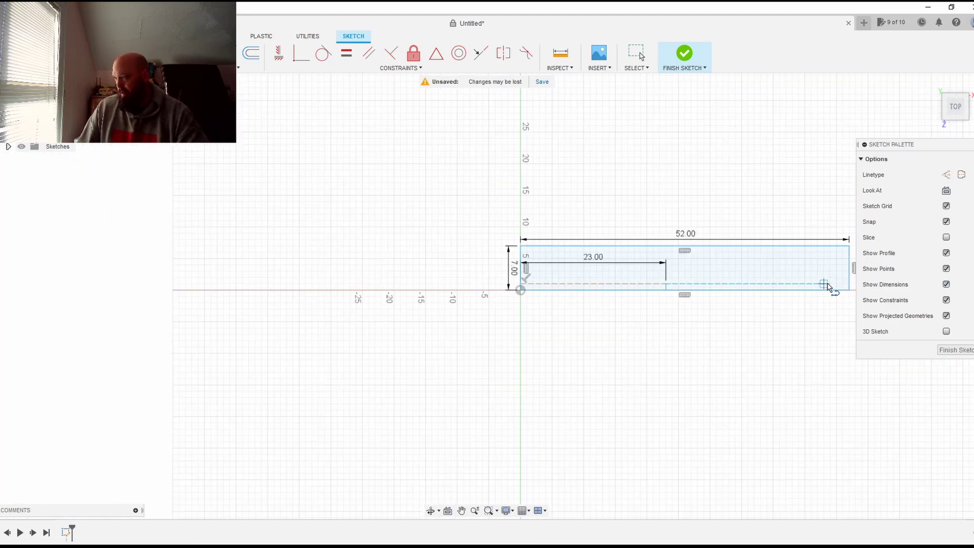
middle_click_drag(826, 284, 561, 279)
scroll(570, 279, "down", 1)
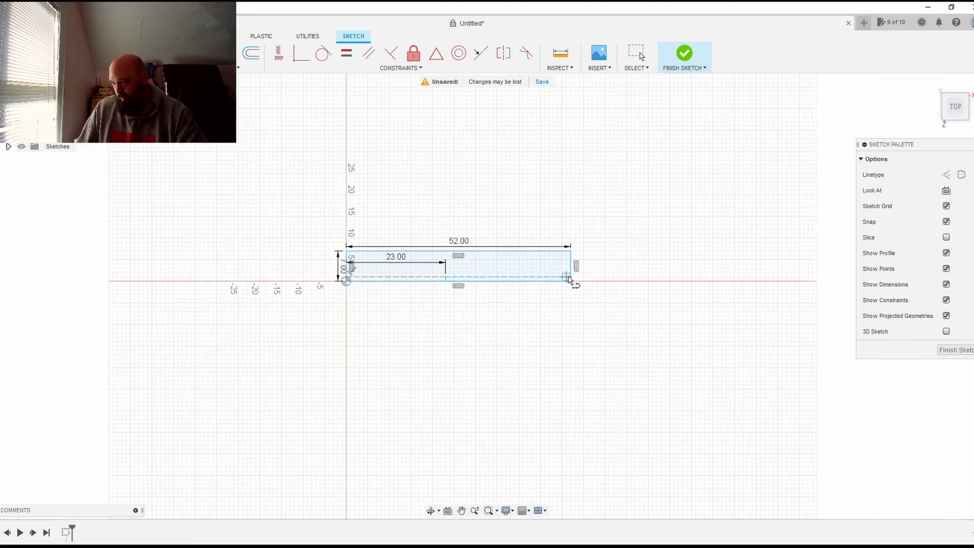
scroll(569, 280, "up", 4)
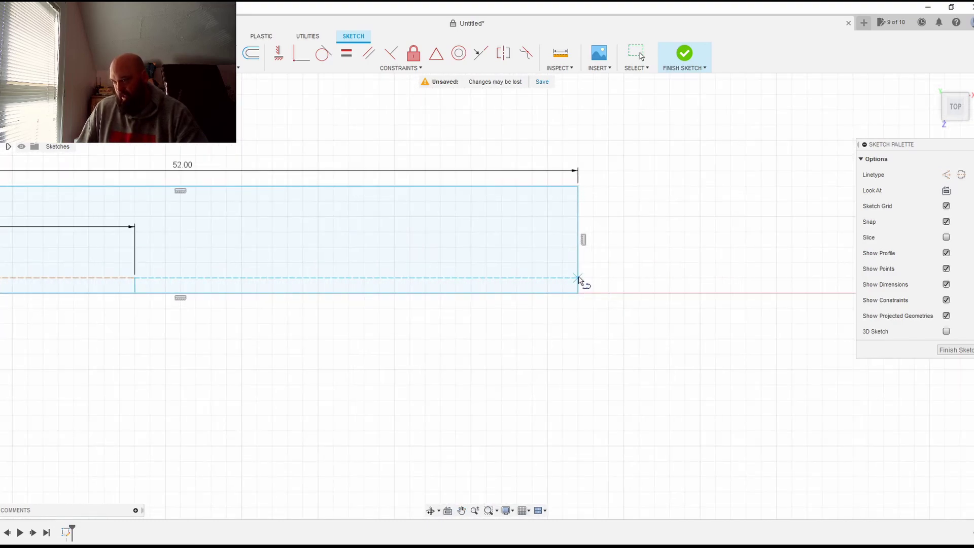
left_click(578, 279)
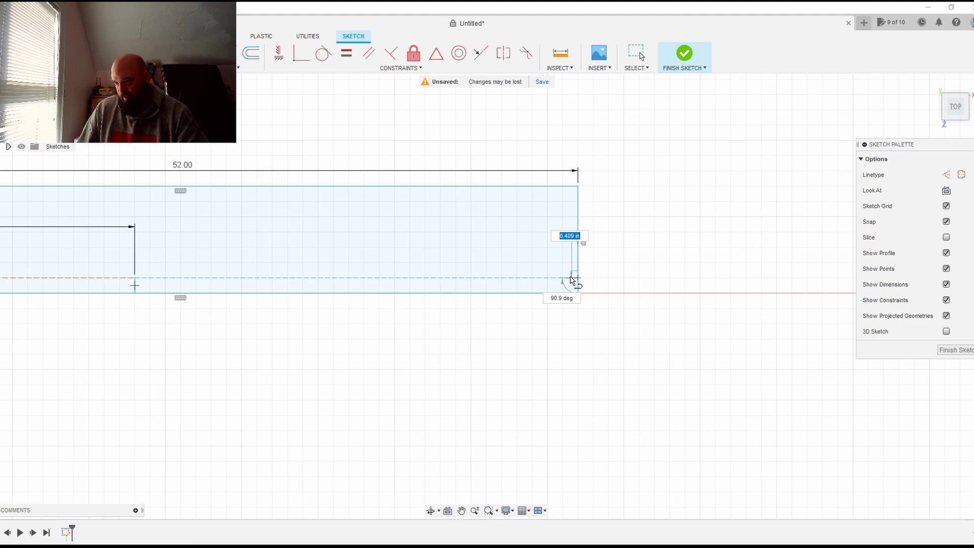
left_click(136, 278)
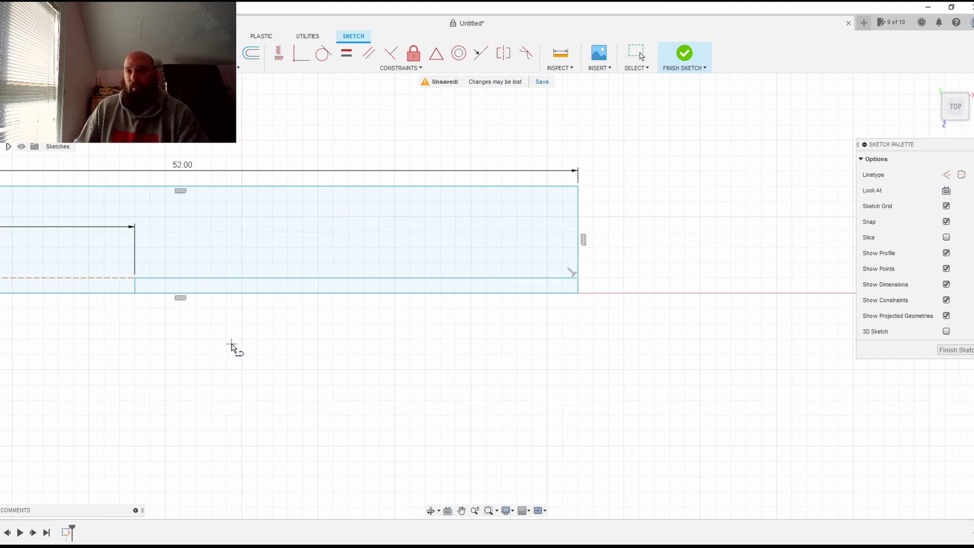
key("Escape")
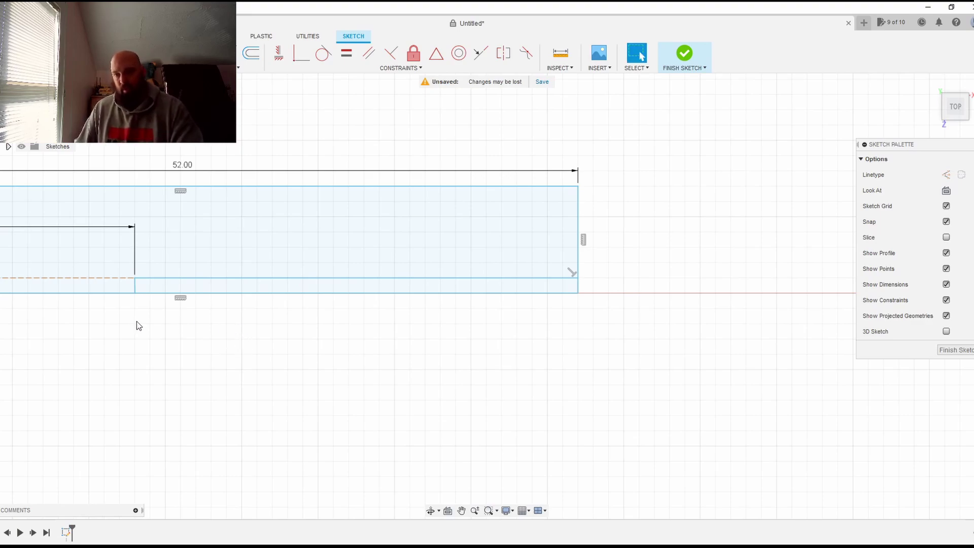
Select the new bottom line and bring the 23.00 and 52.00 dimensions into view
left_click(148, 278)
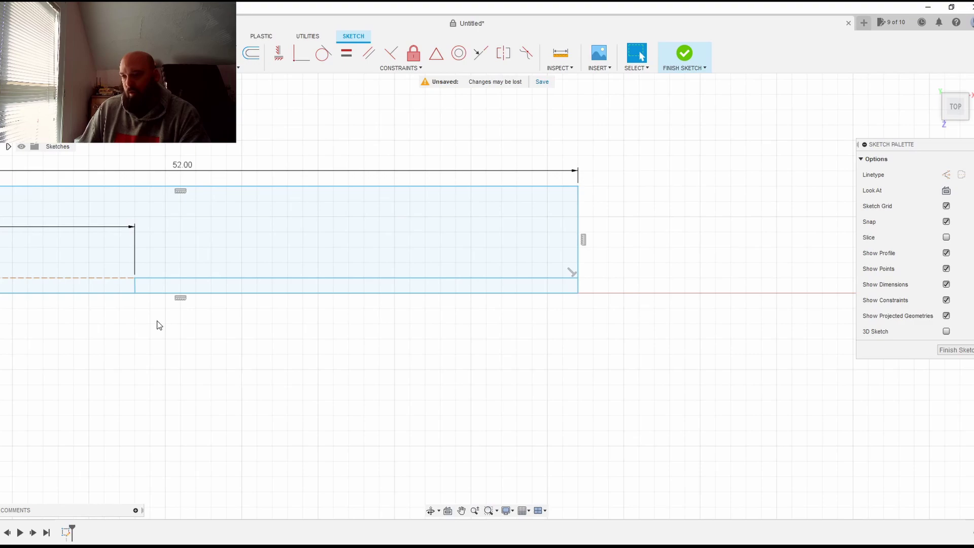
mouse_move(159, 324)
middle_mouse_down()
mouse_move(317, 321)
mouse_move(415, 332)
mouse_move(420, 343)
middle_mouse_up()
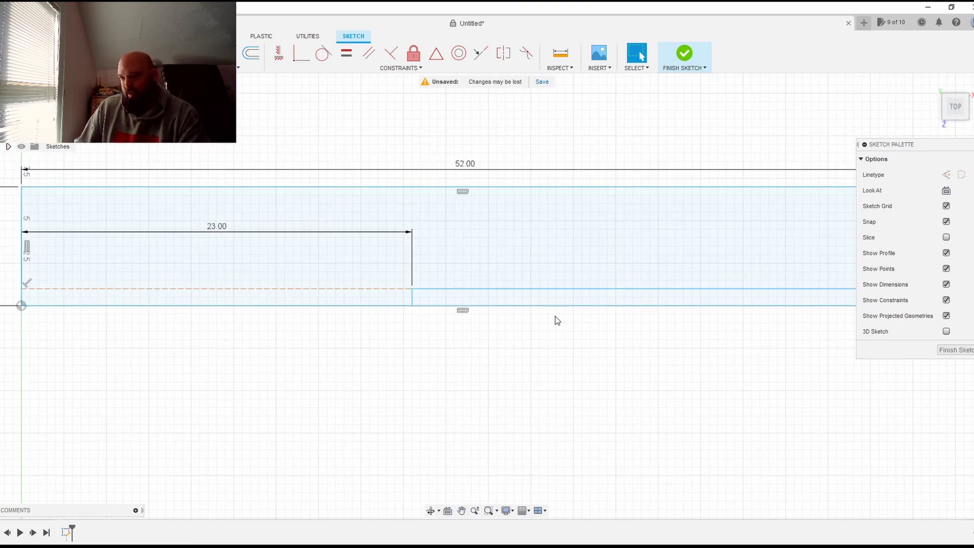
scroll(522, 307, "up", 1)
scroll(530, 306, "down", 3)
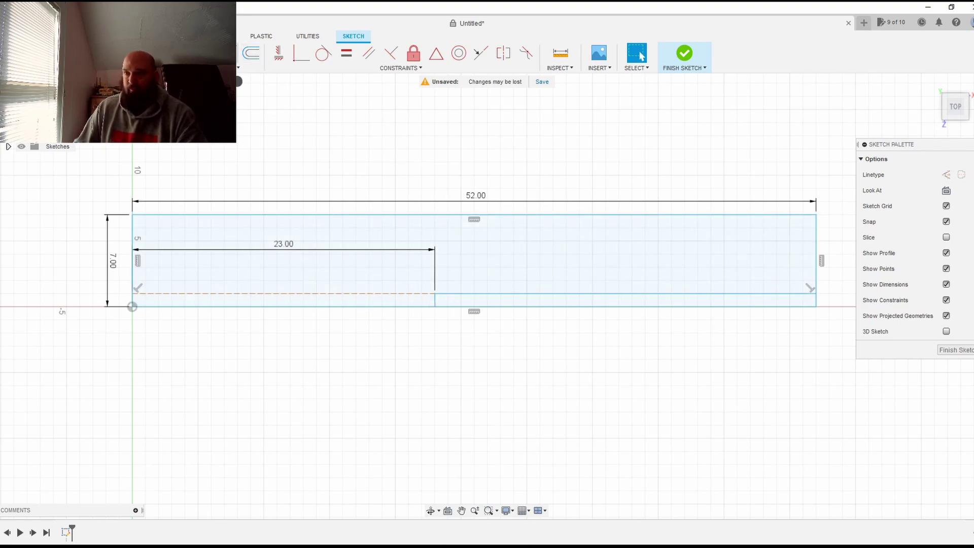
Delete the bottom edge piece right of the step and the lower part of the right edge
left_click(522, 307)
key("Delete")
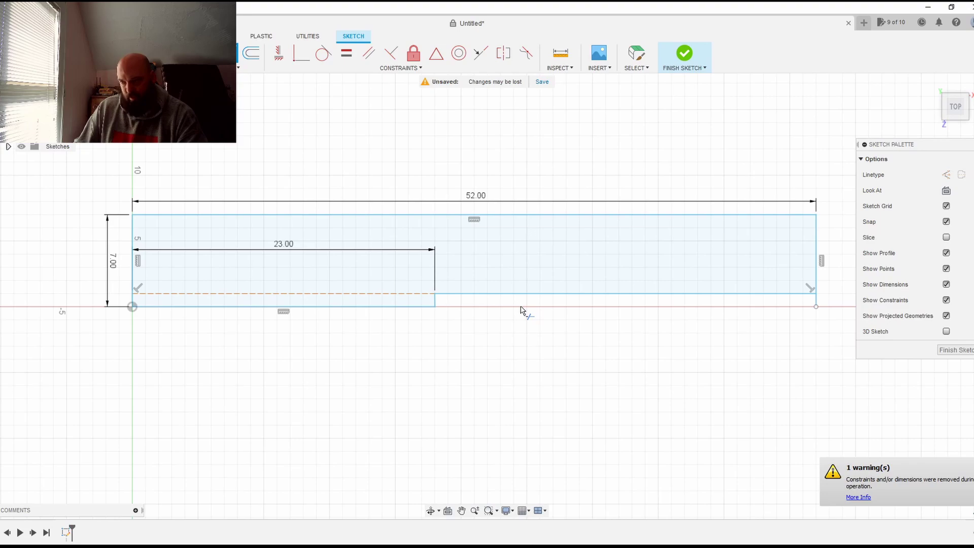
left_click(817, 304)
key("Delete")
scroll(423, 309, "down", 2)
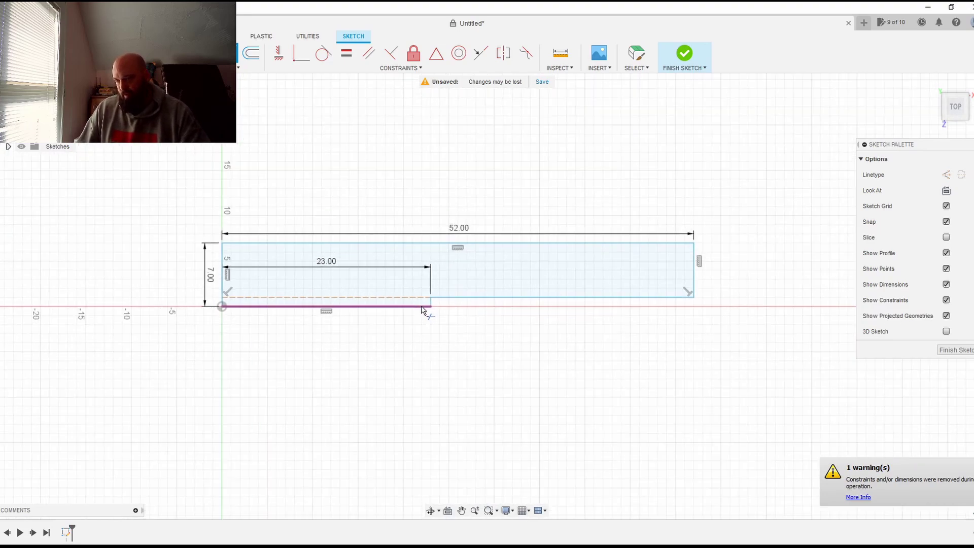
scroll(409, 310, "up", 6)
Delete the leftover dashed line and extra edge, then fit the stepped outline in view
left_click(355, 282)
key("Delete")
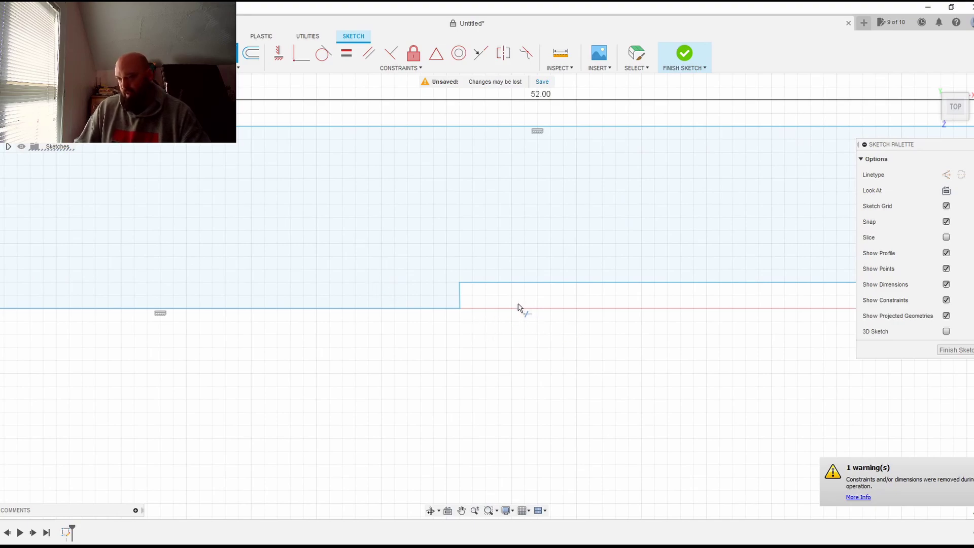
scroll(558, 317, "down", 5)
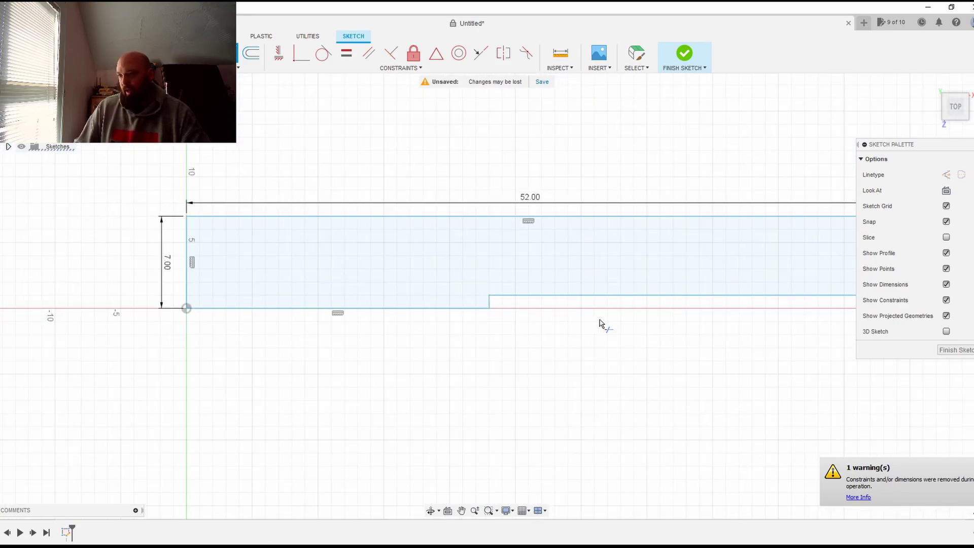
scroll(600, 324, "down", 2)
middle_click_drag(637, 326, 541, 321)
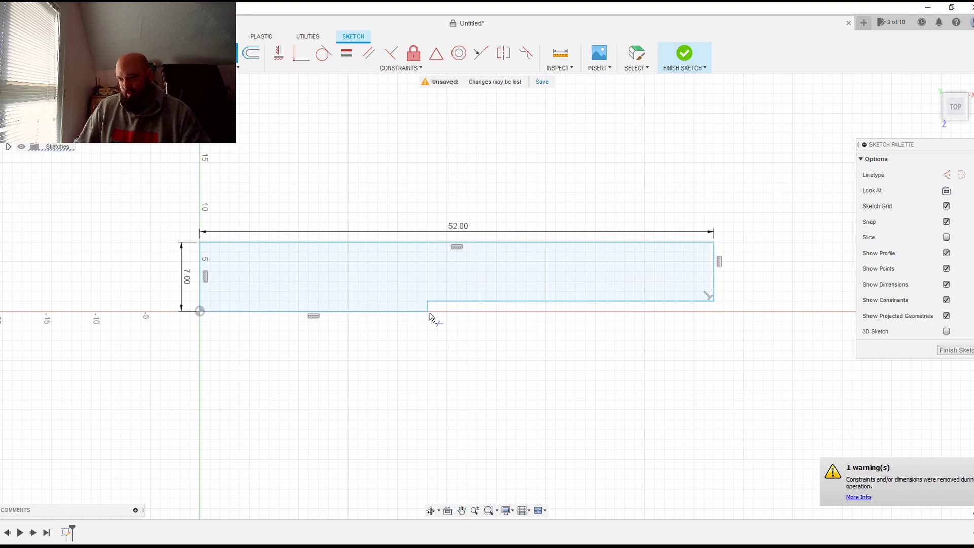
scroll(424, 319, "up", 4)
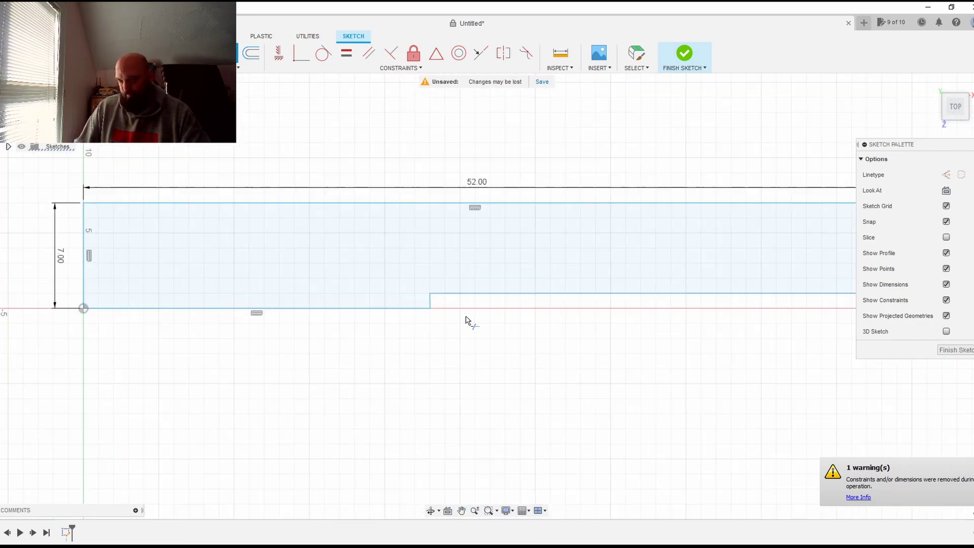
scroll(502, 330, "up", 2)
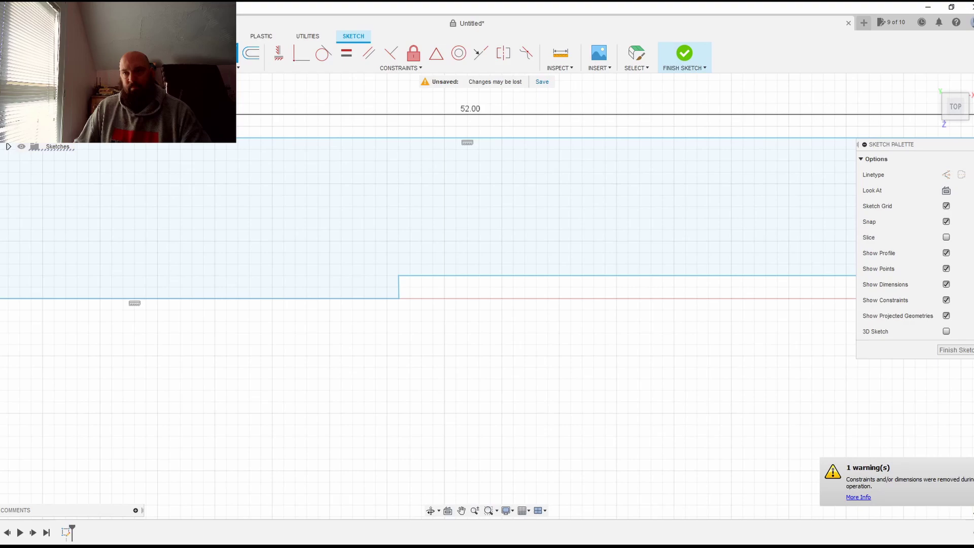
Fillet the step's upper corner at 0.5 and its lower corner at 0.25
key("f")
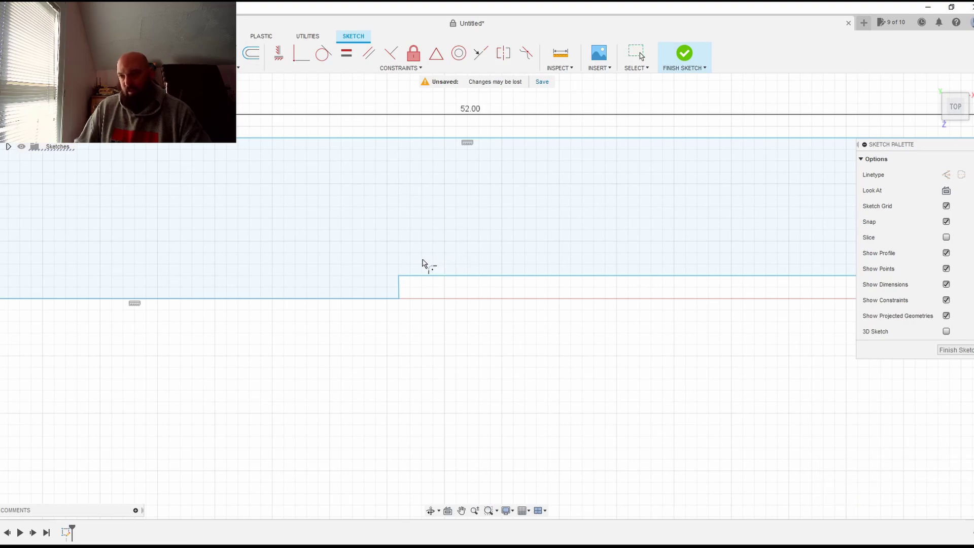
left_click(399, 278)
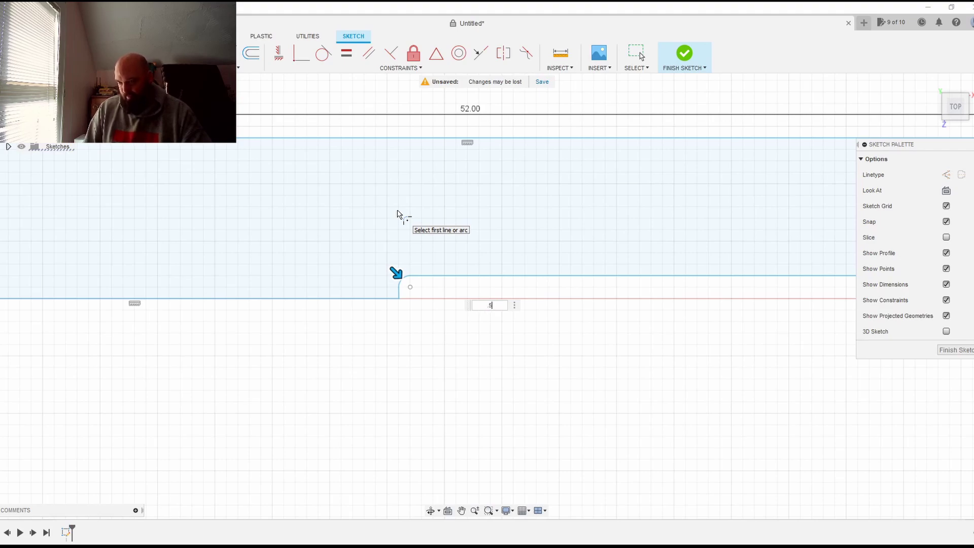
type(".5")
key("Return")
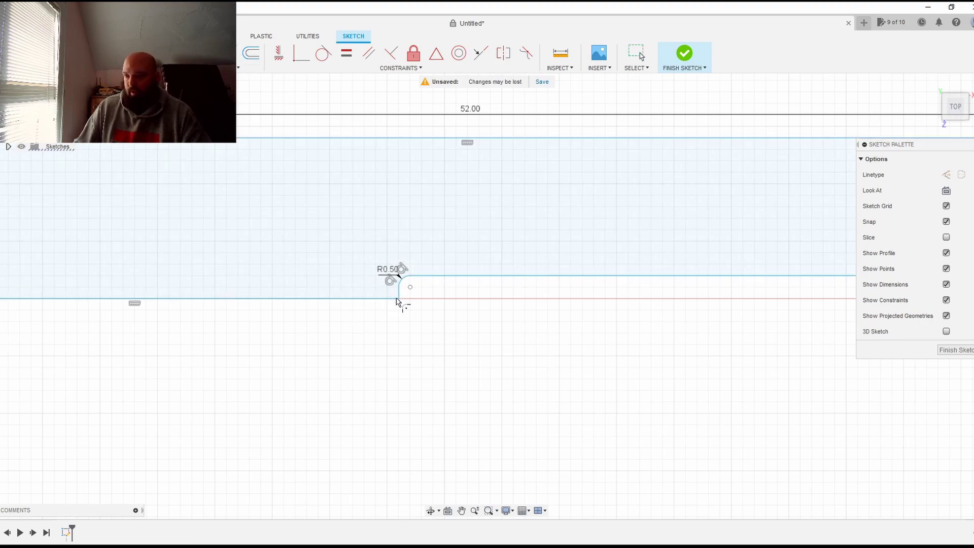
key("Return")
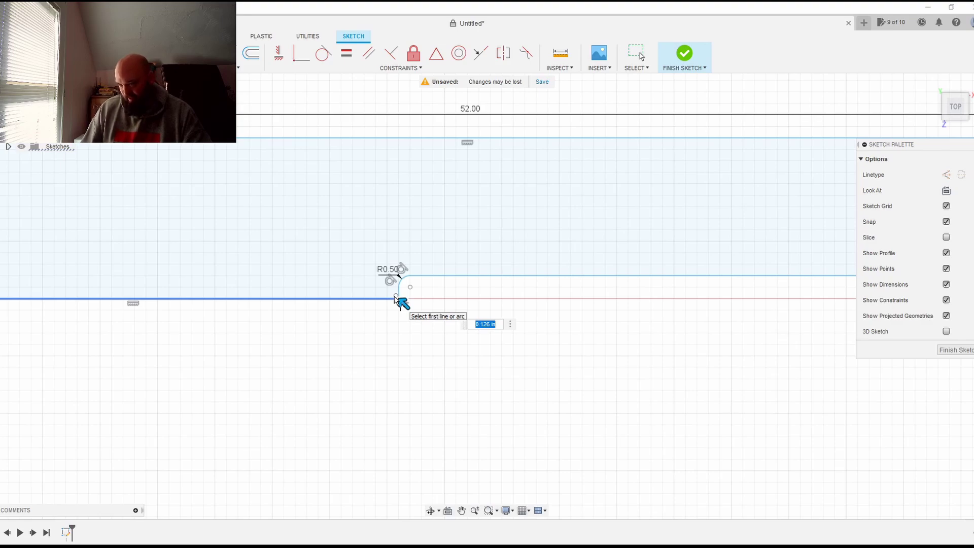
type(".1")
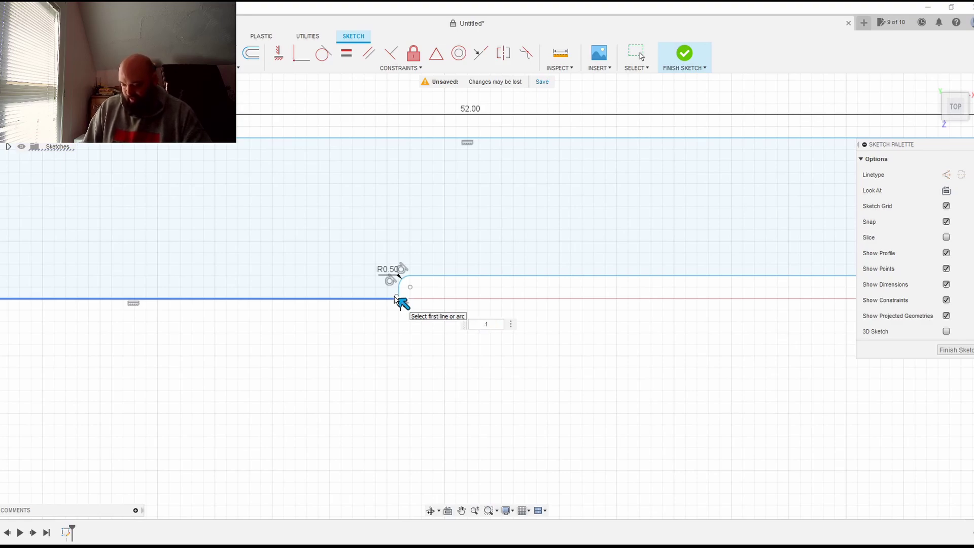
left_click(396, 299)
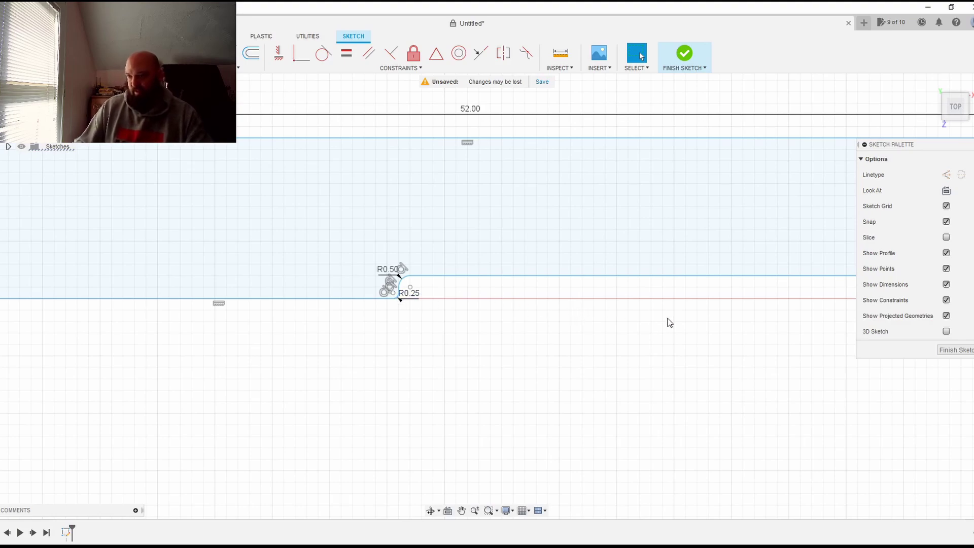
Delete the R0.25 and R0.50 radius dimensions
scroll(668, 331, "up", 3)
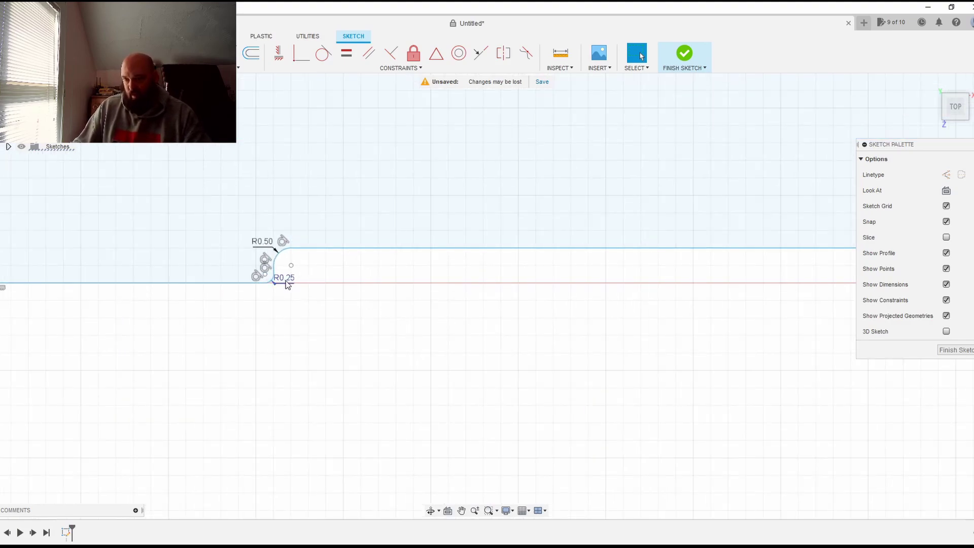
left_click(287, 283)
key("Delete")
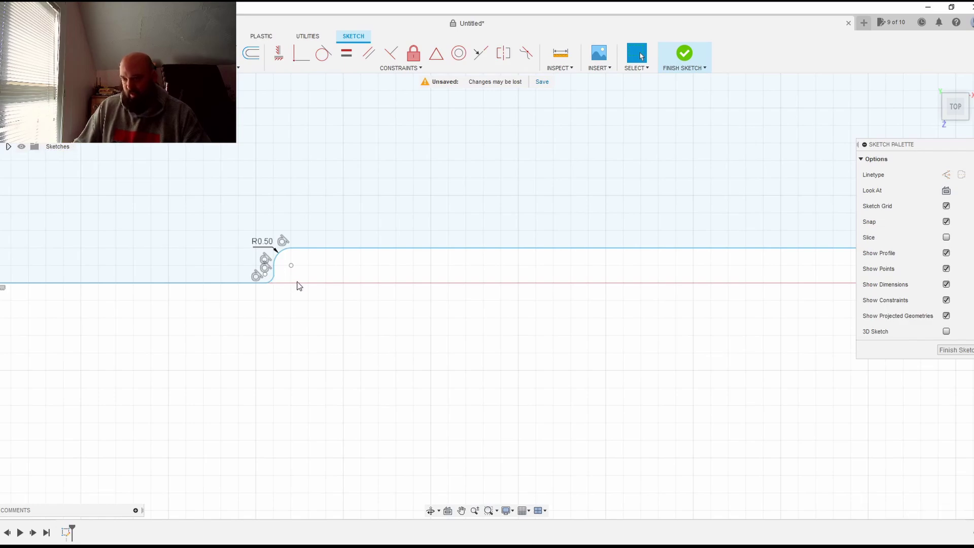
left_click(264, 242)
key("Delete")
scroll(376, 299, "up", 3)
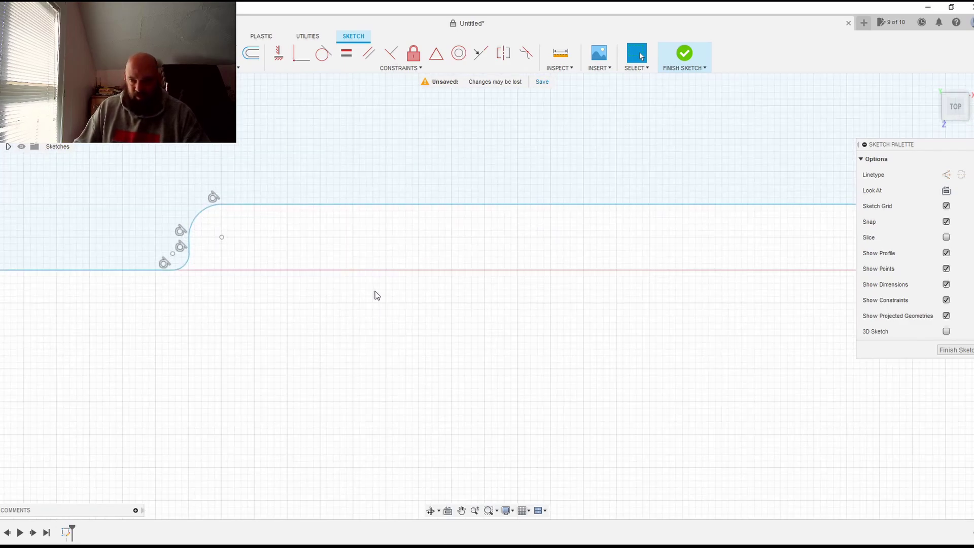
scroll(385, 293, "down", 3)
scroll(453, 307, "down", 2)
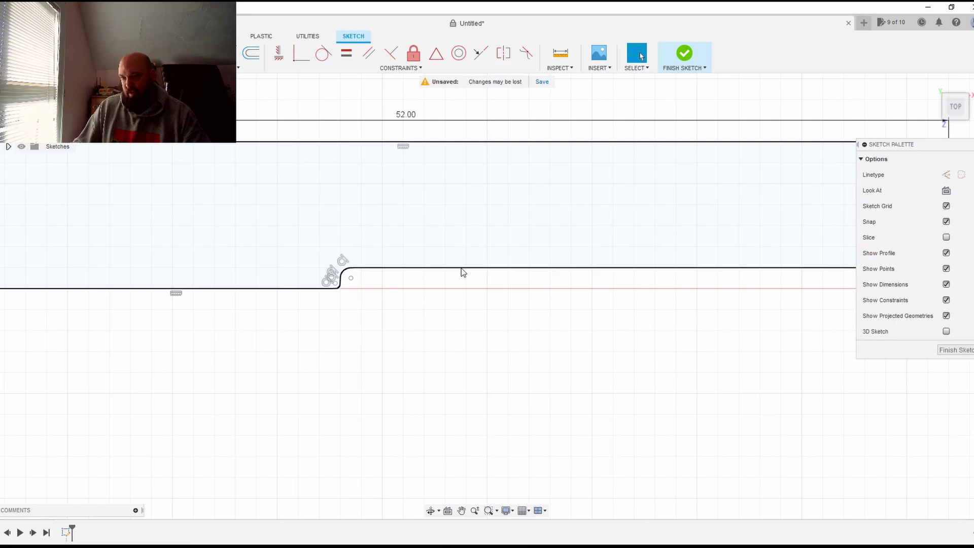
Fillet the plate's lower-right corner with a 0.25 radius
scroll(441, 307, "down", 3)
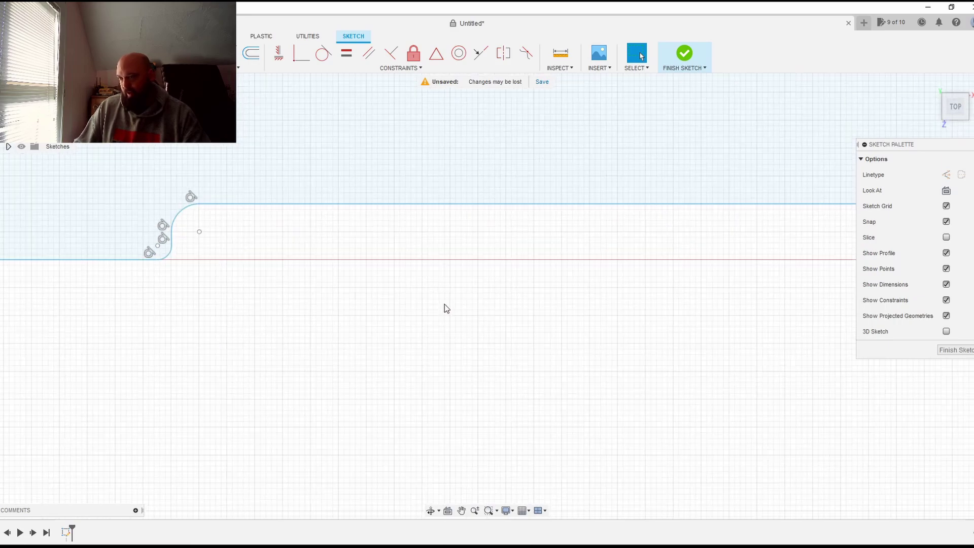
scroll(458, 314, "down", 1)
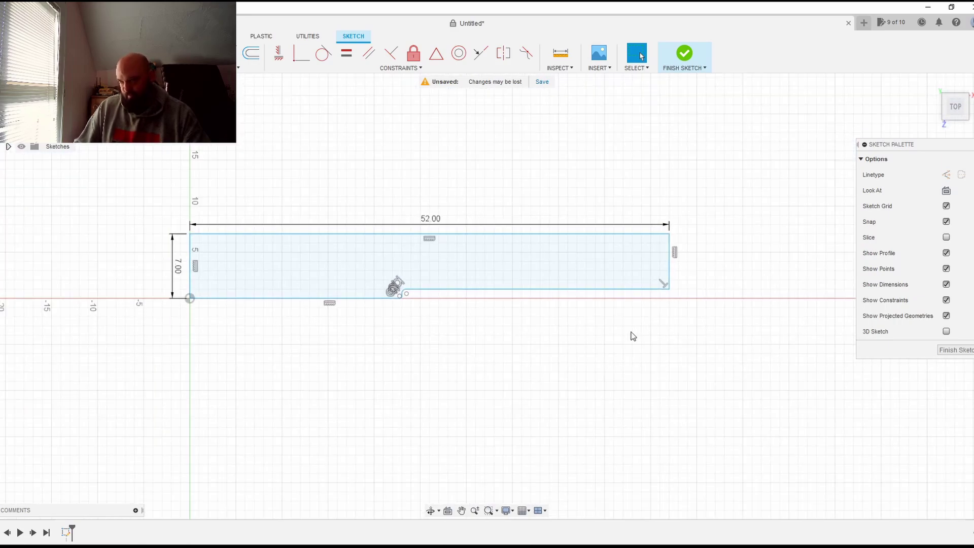
scroll(634, 332, "up", 2)
scroll(684, 284, "down", 2)
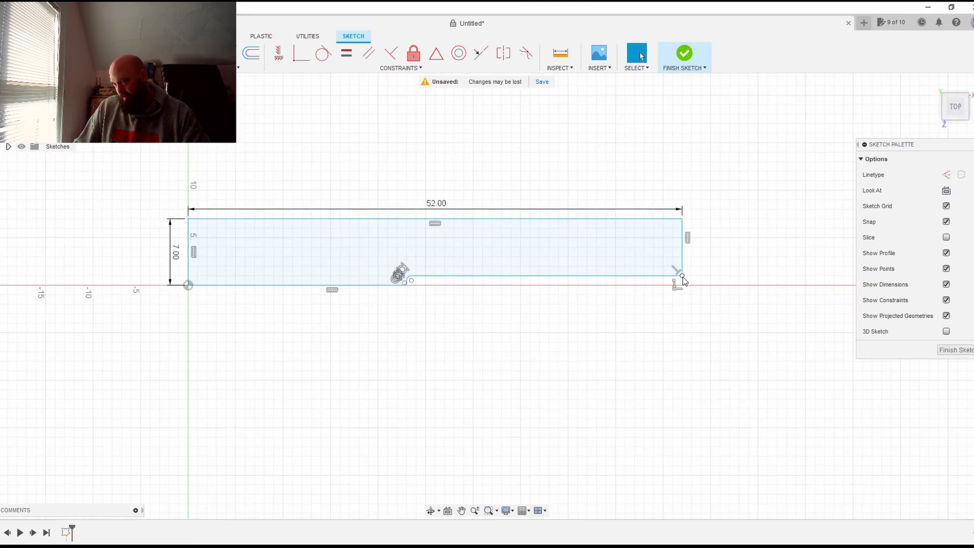
scroll(682, 282, "up", 4)
scroll(682, 281, "up", 3)
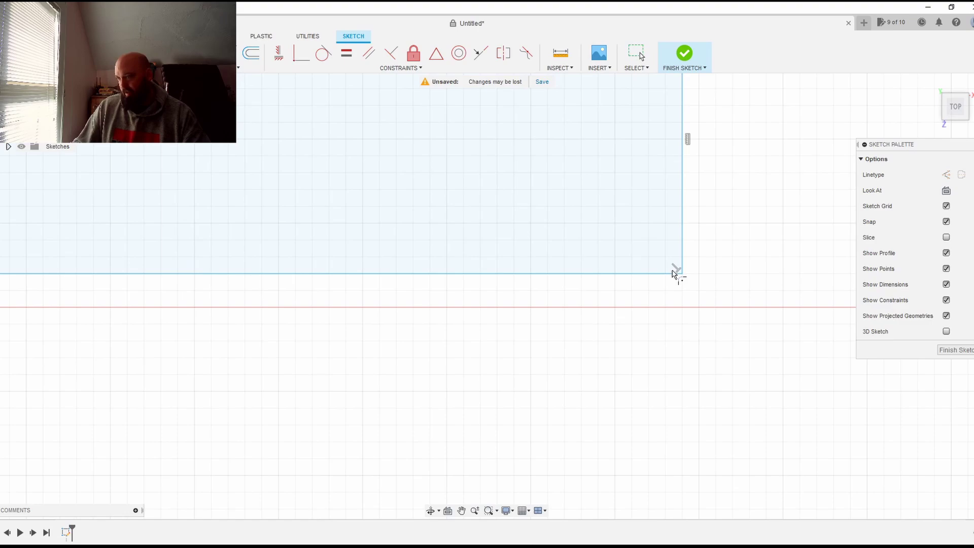
left_click(681, 273)
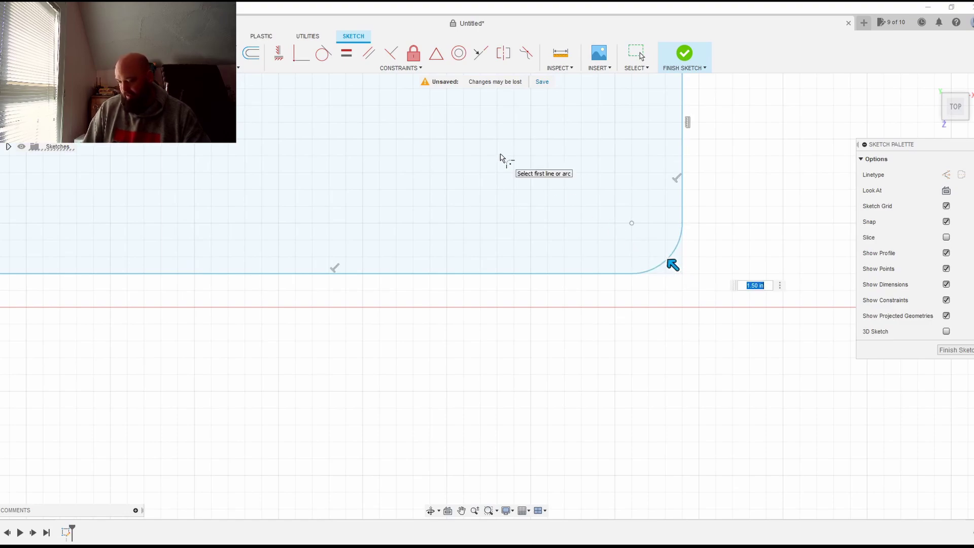
key("Return")
scroll(502, 155, "down", 2)
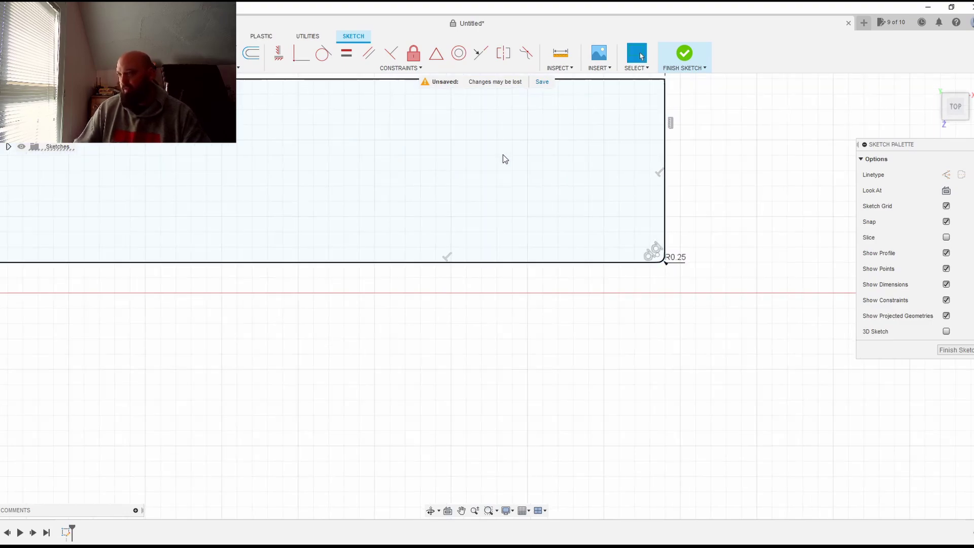
key("Escape")
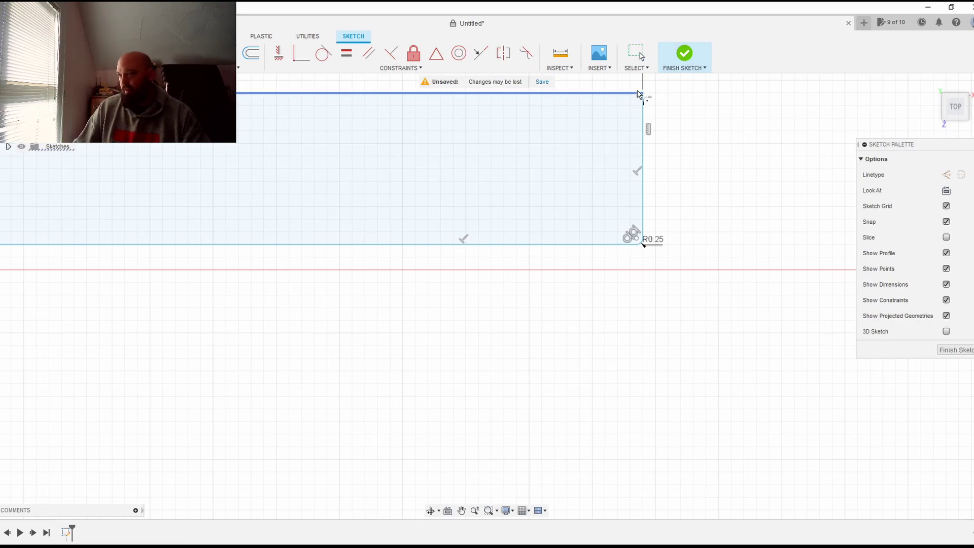
Round the top-right corner with a 0.250 radius fillet
left_click(639, 96)
left_click(643, 115)
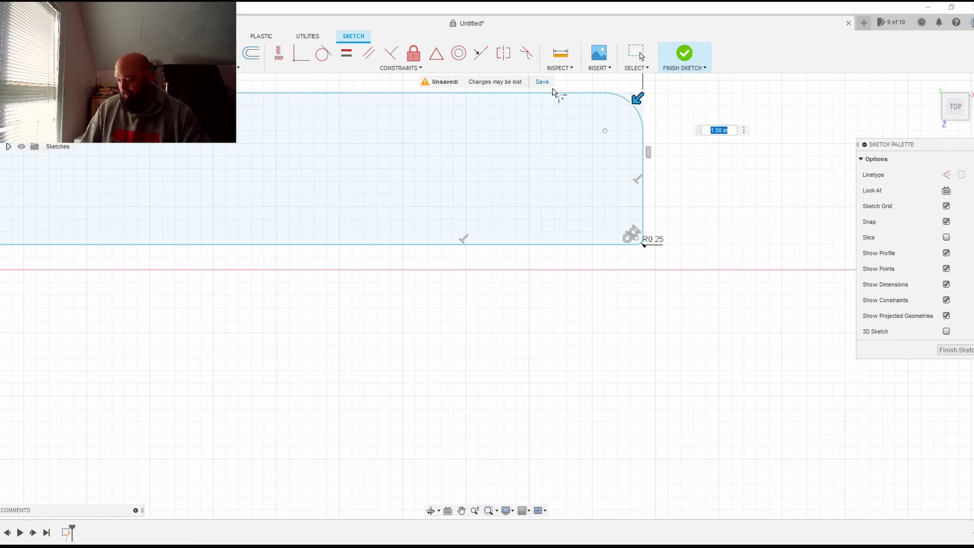
type(".250")
key("Return")
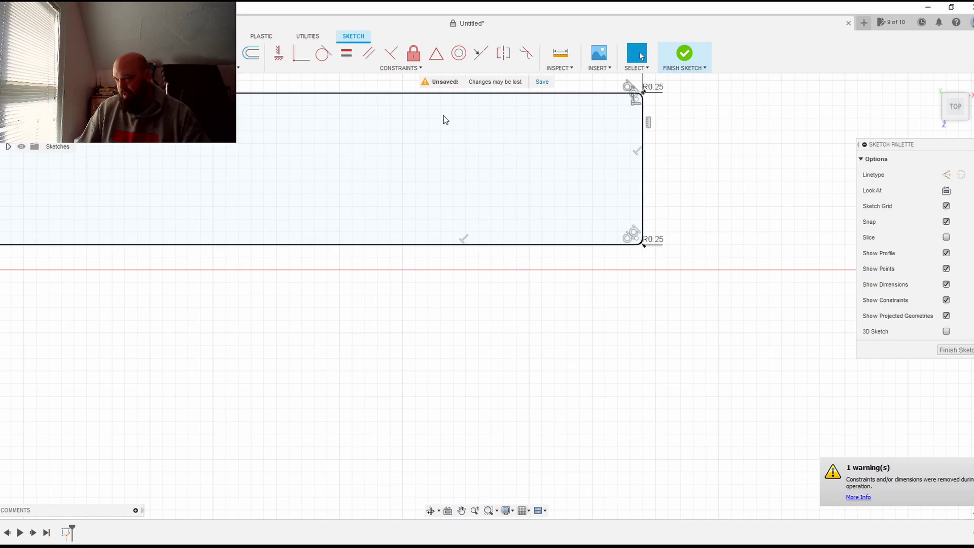
mouse_move(167, 287)
middle_mouse_down()
mouse_move(411, 302)
mouse_move(165, 315)
mouse_move(259, 321)
middle_mouse_up()
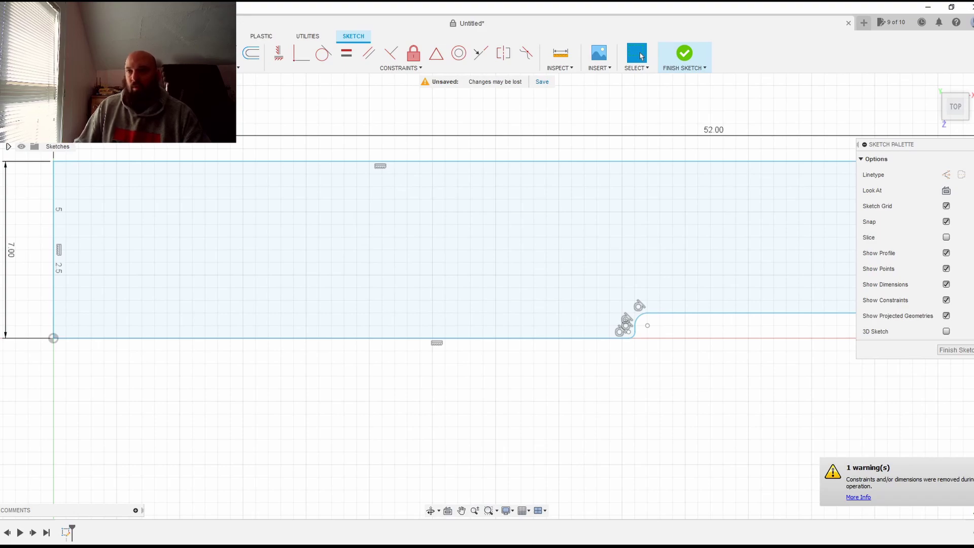
Fillet the top-left and bottom-left corners with 0.25 radius
left_click(54, 162)
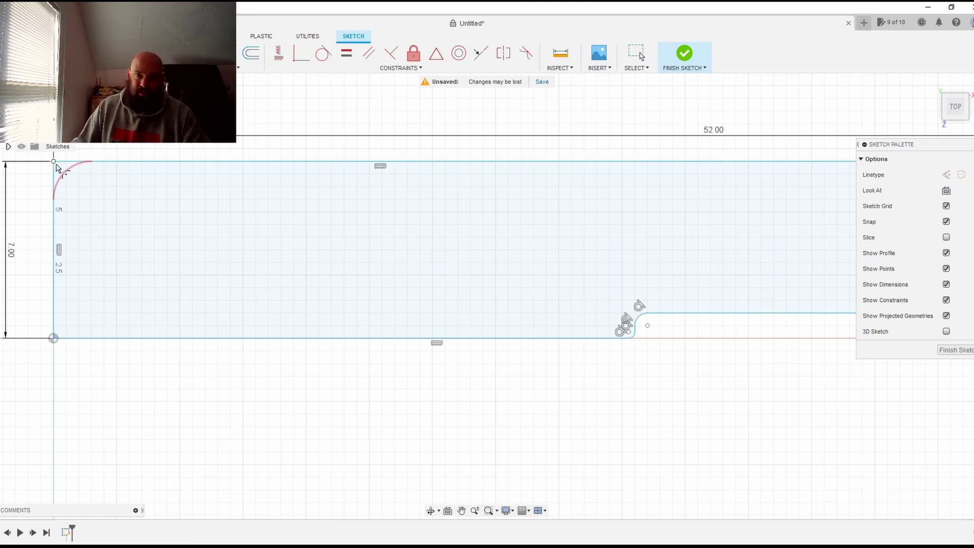
type(".25")
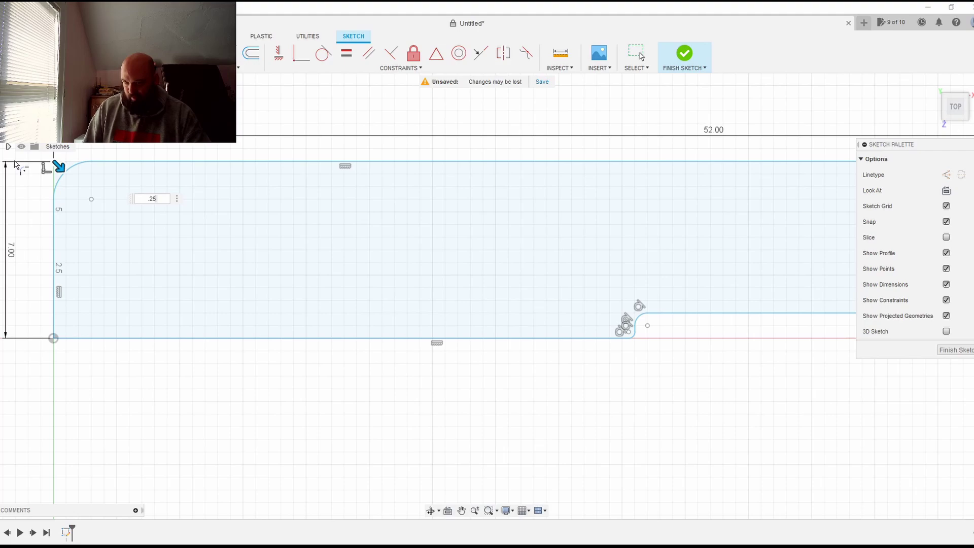
key("Return")
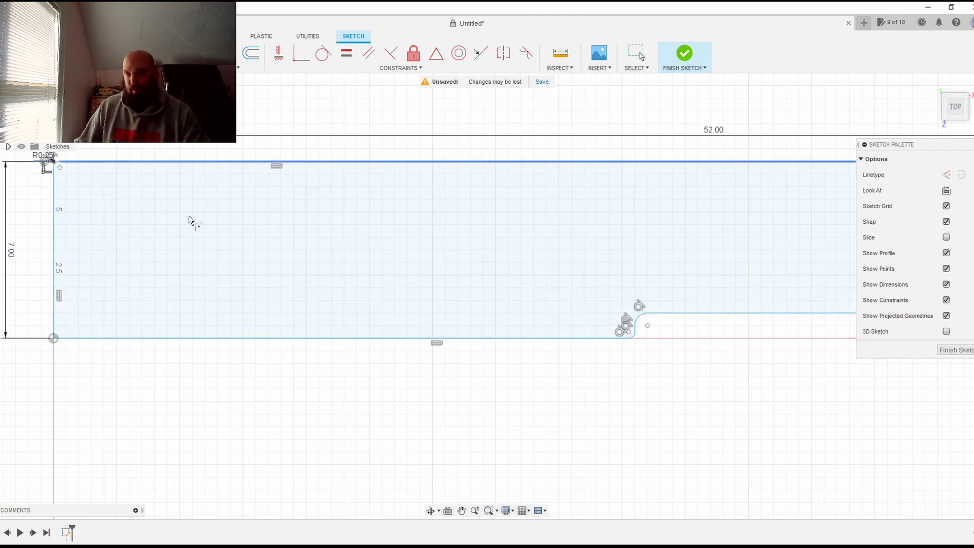
left_click(60, 335)
key("BackSpace")
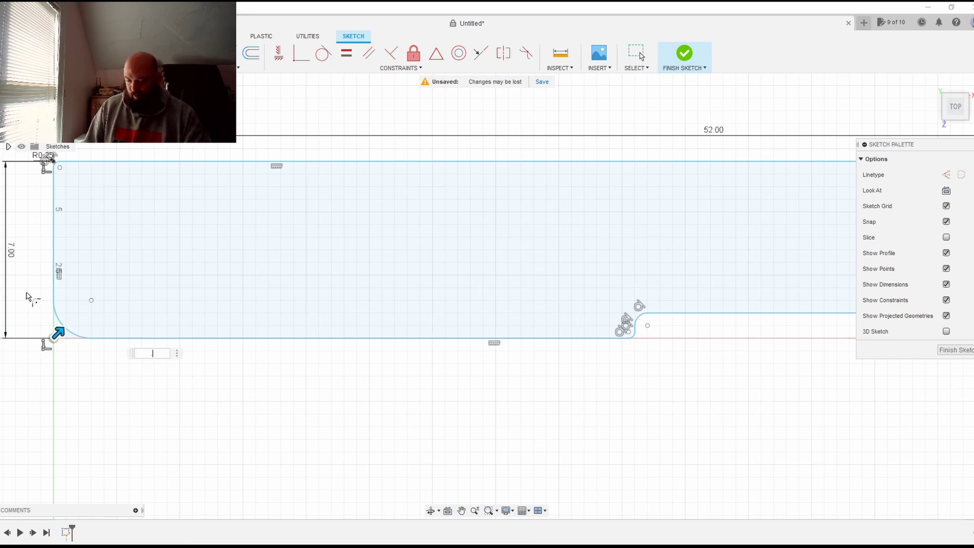
key("Return")
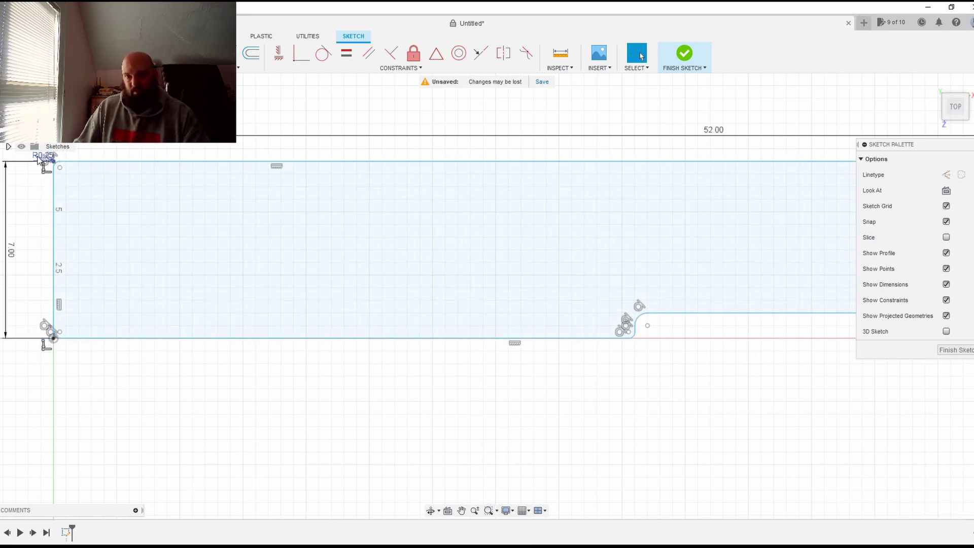
Pan across the plate to check the whole profile, its 52.00 dimension and origin
middle_click_drag(674, 363, 257, 370)
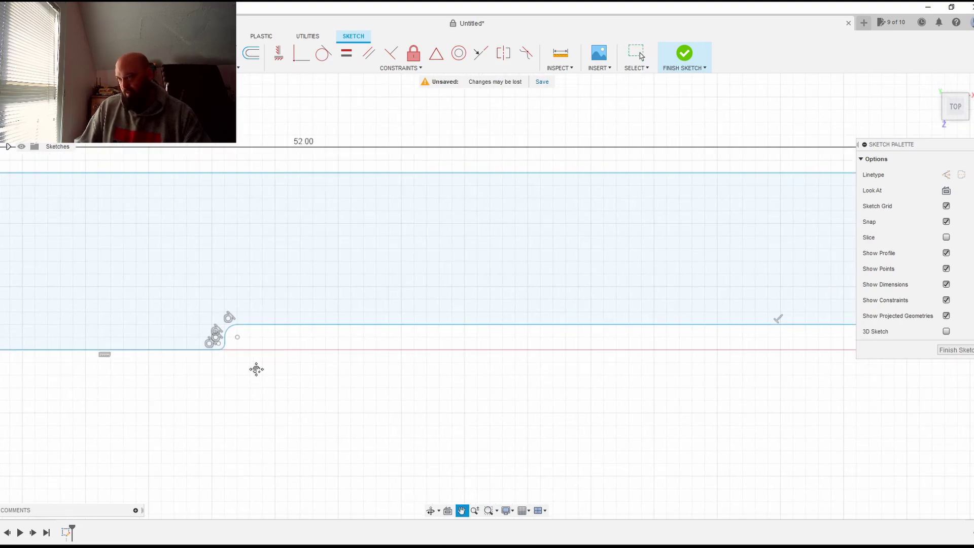
middle_click_drag(552, 375, 527, 381)
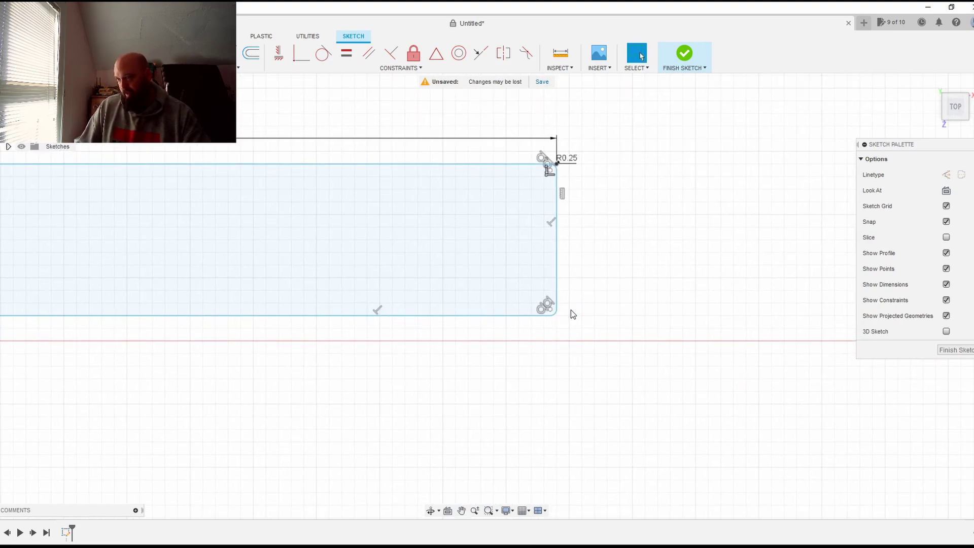
mouse_move(186, 335)
left_mouse_down()
mouse_move(572, 322)
mouse_move(451, 360)
mouse_move(229, 378)
left_mouse_up()
mouse_move(107, 367)
middle_mouse_down()
mouse_move(309, 370)
mouse_move(337, 385)
middle_mouse_up()
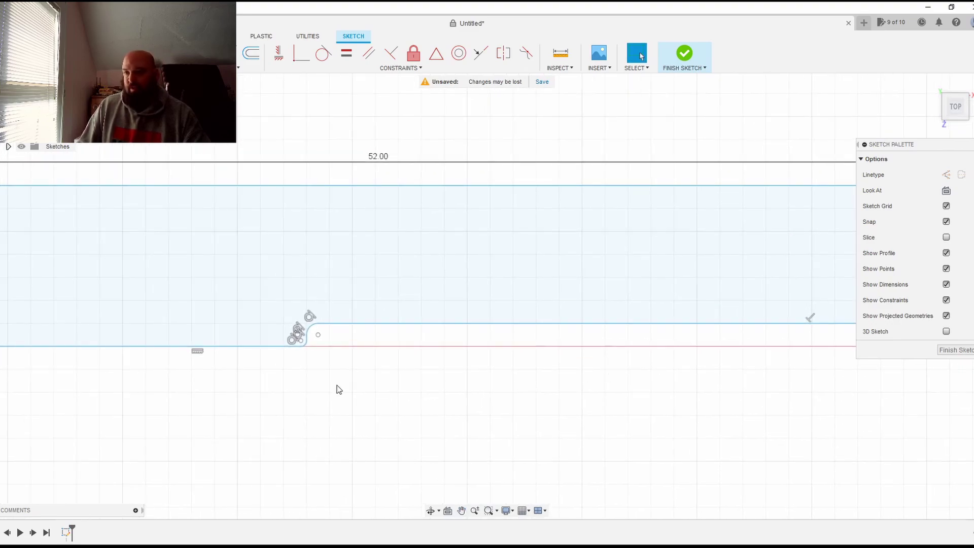
scroll(332, 391, "down", 5)
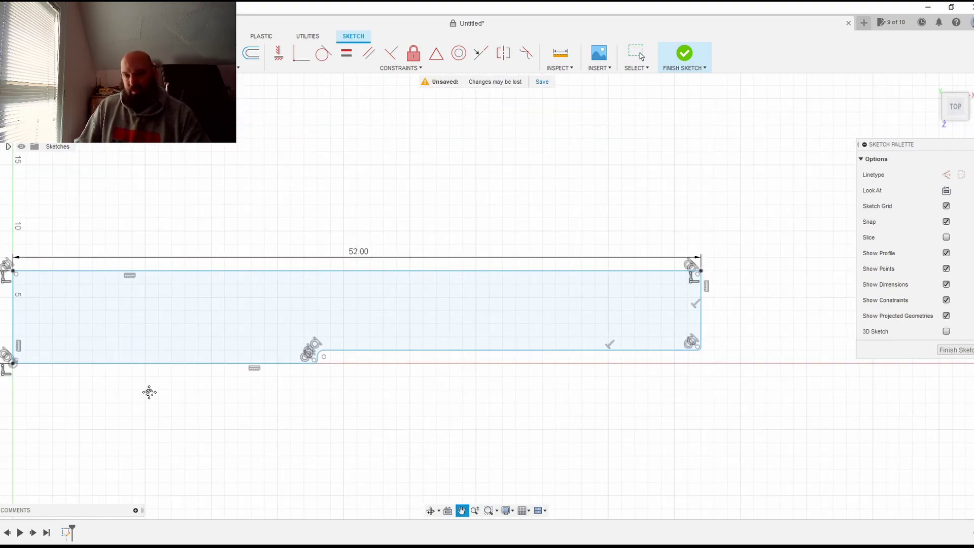
mouse_move(148, 391)
middle_mouse_down()
mouse_move(285, 395)
mouse_move(265, 378)
mouse_move(268, 393)
middle_mouse_up()
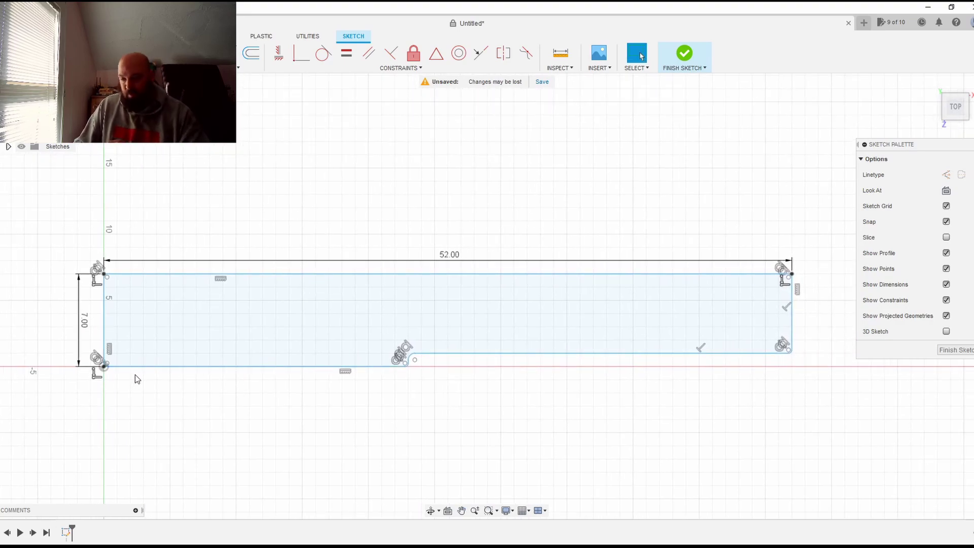
scroll(157, 381, "down", 2)
Draw a 12.5-long line right from the left edge's midpoint and make it construction
scroll(165, 370, "up", 4)
scroll(165, 371, "up", 2)
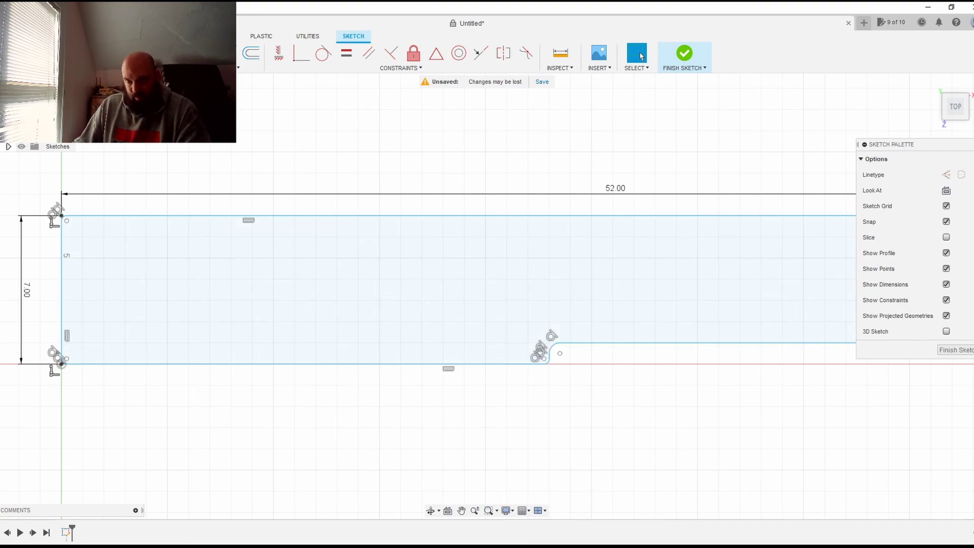
left_click(61, 290)
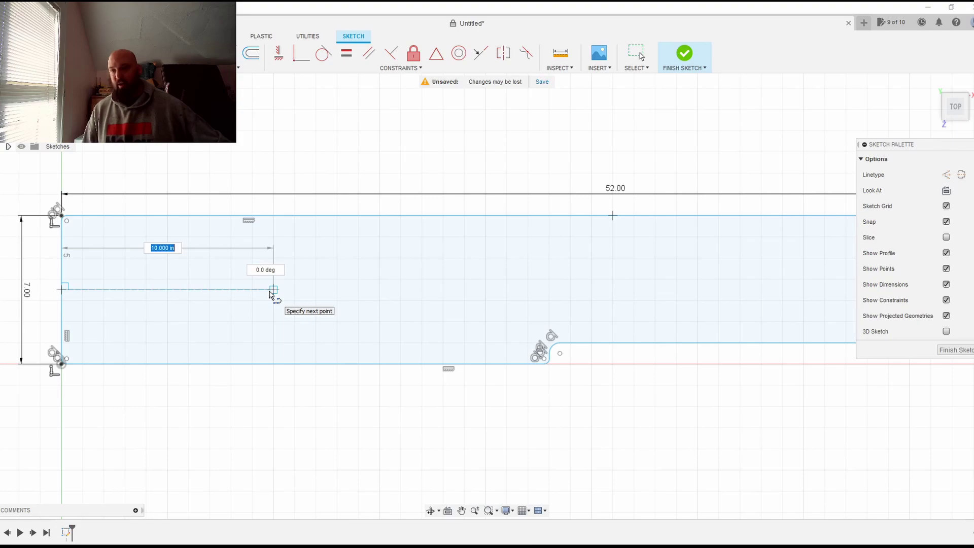
type("12.5")
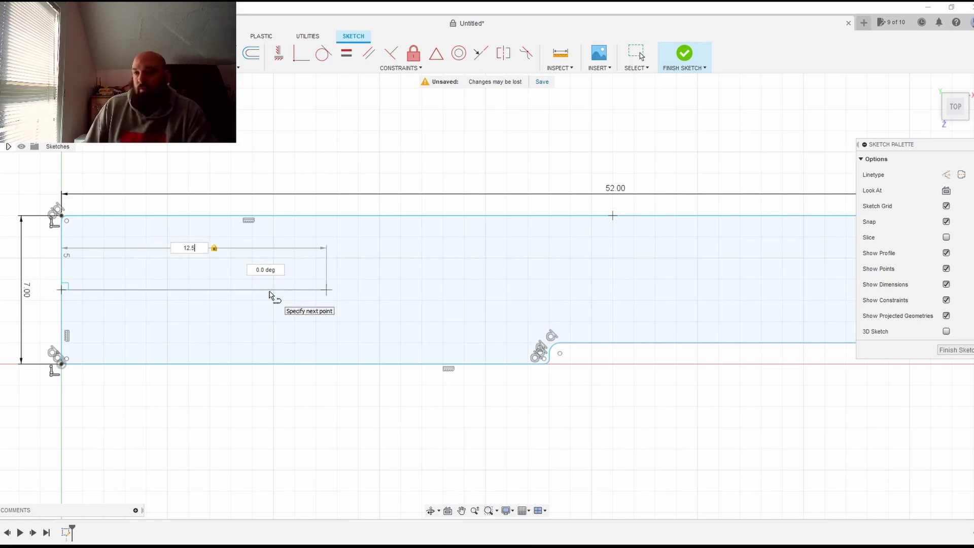
key("Return")
key("Escape")
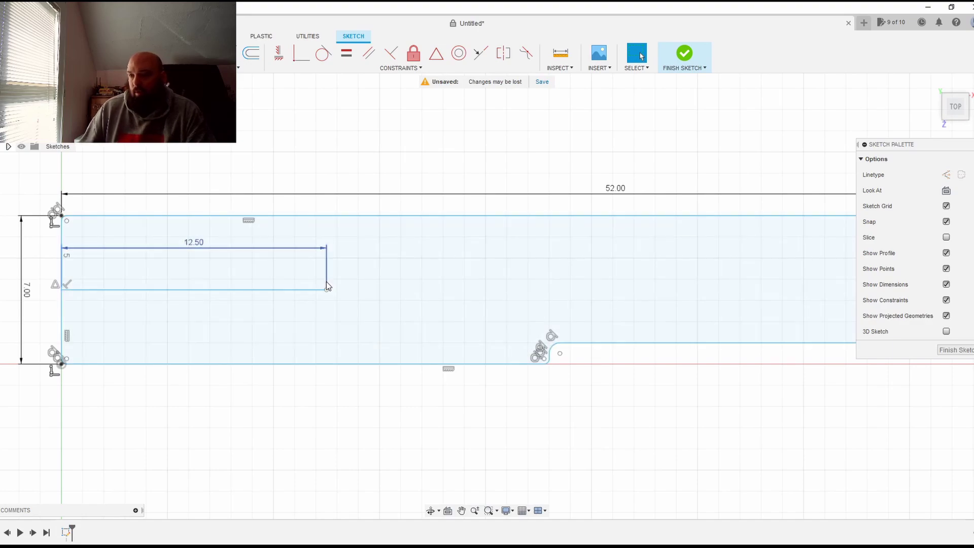
left_click(123, 291)
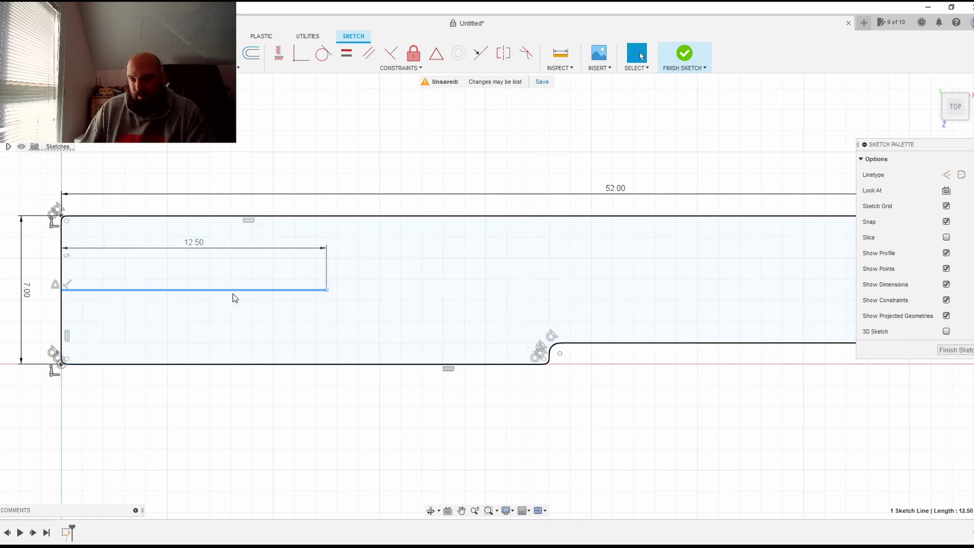
key("x")
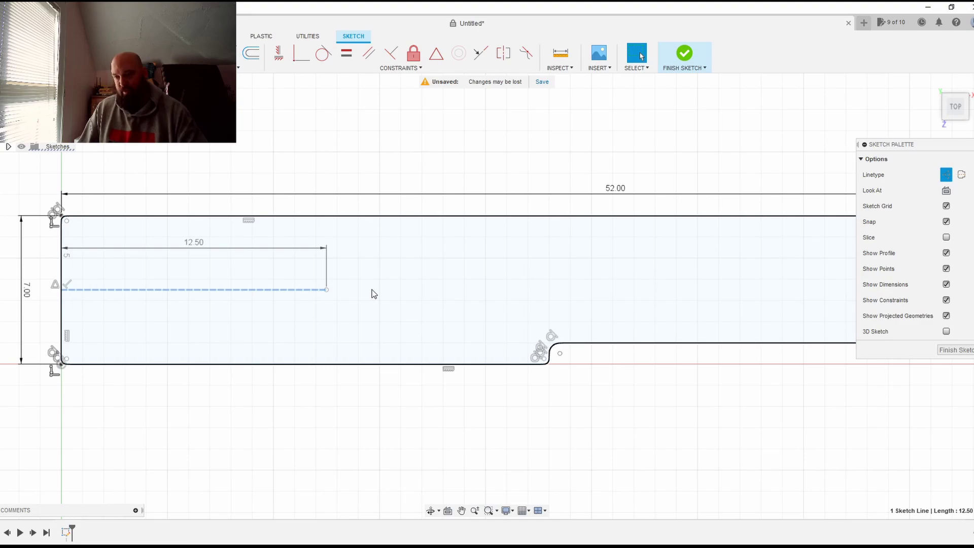
left_click(455, 163)
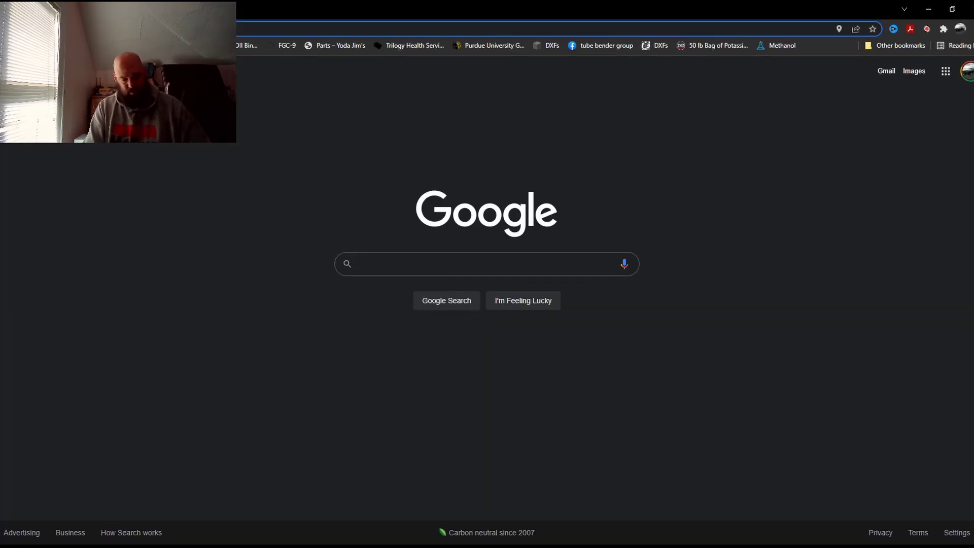
Search 85 mm to inches (3.346457), then return to the Fusion 360 sketch
type("85")
key("Return")
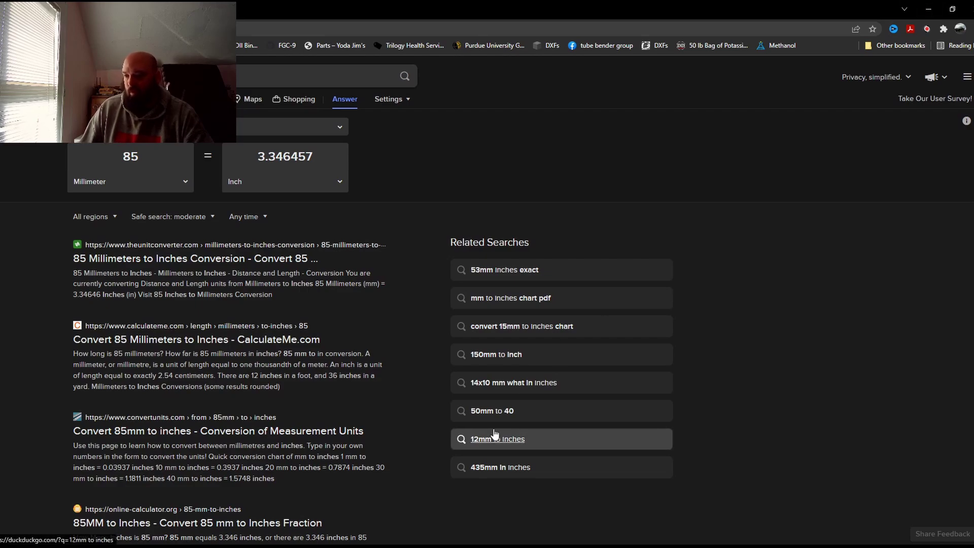
mouse_move(481, 541)
left_click(497, 521)
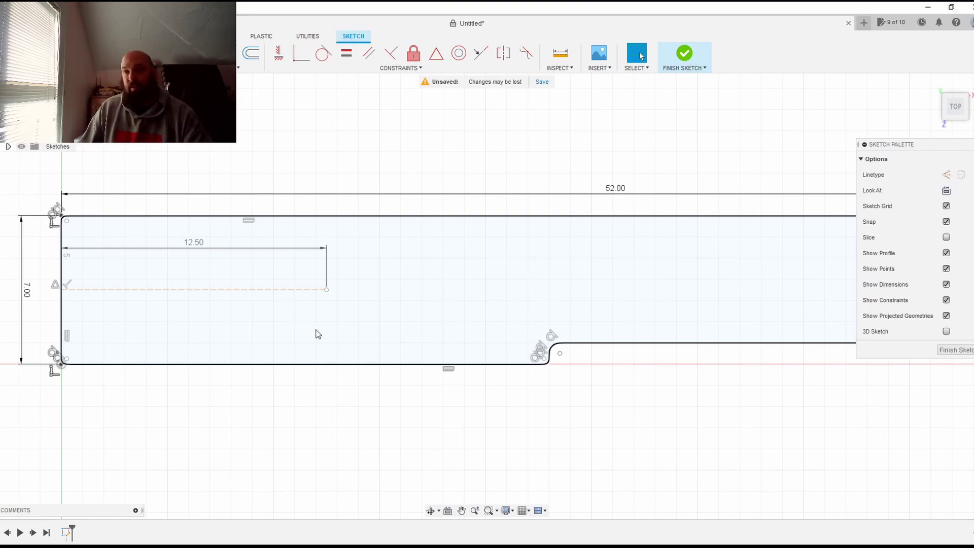
Draw a 3.446-diameter circle centred on the construction line's endpoint
key("c")
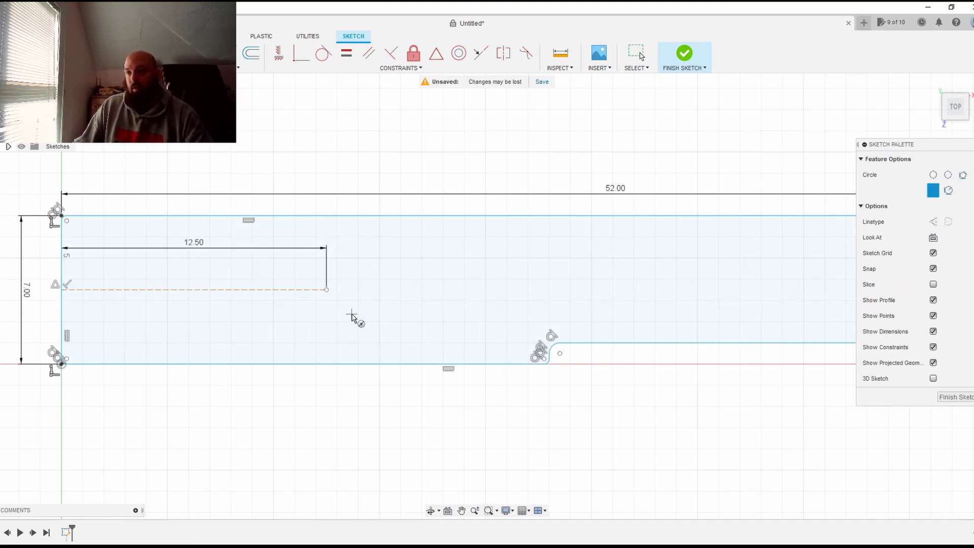
left_click(326, 289)
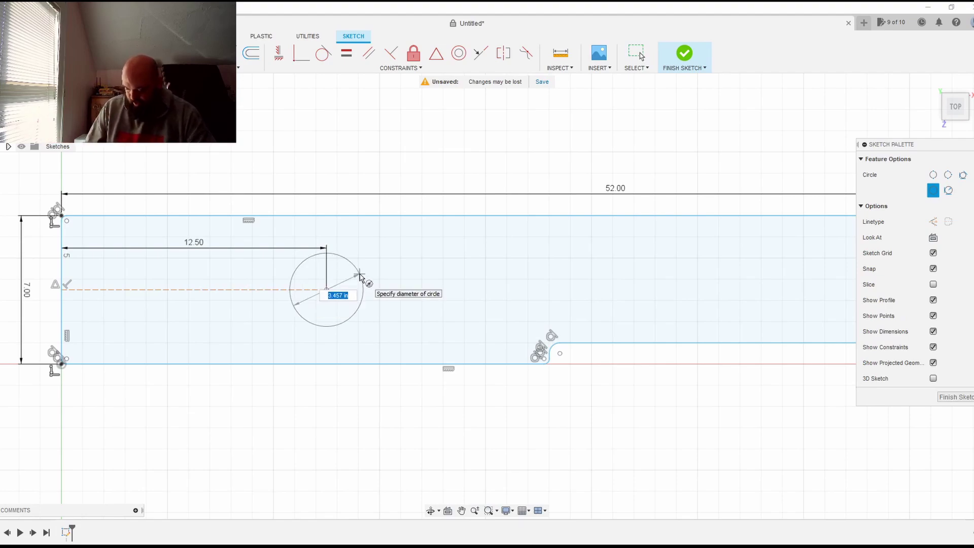
type("3.")
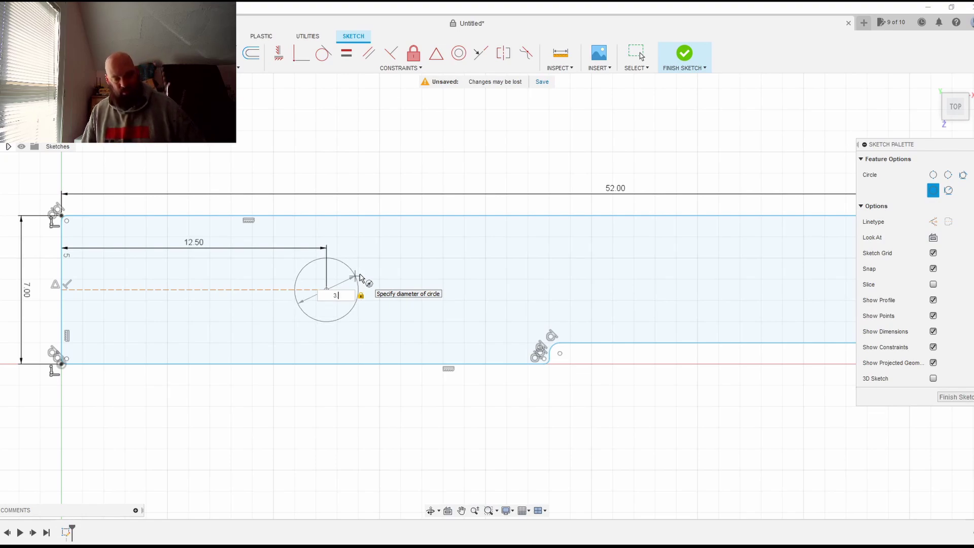
key("alt+Tab")
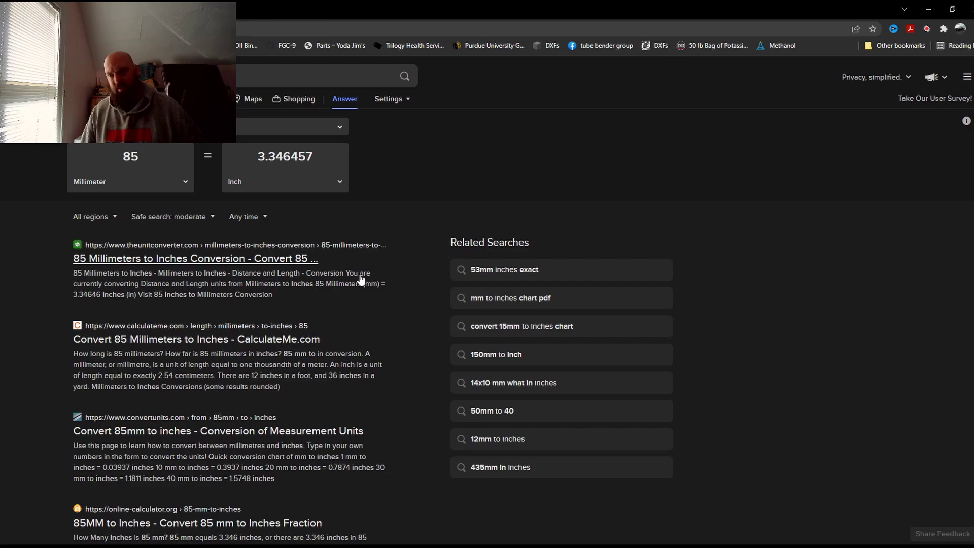
key("alt+Tab")
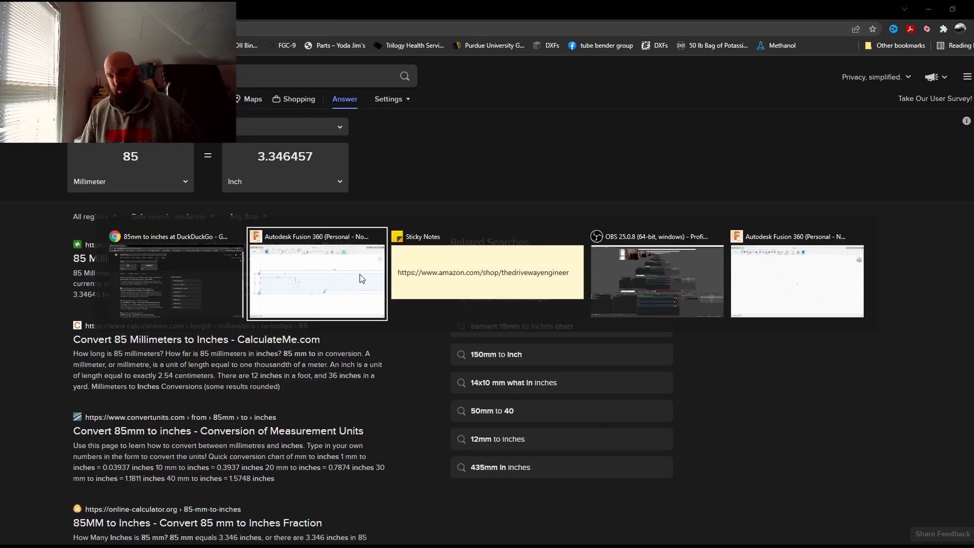
type("3.4")
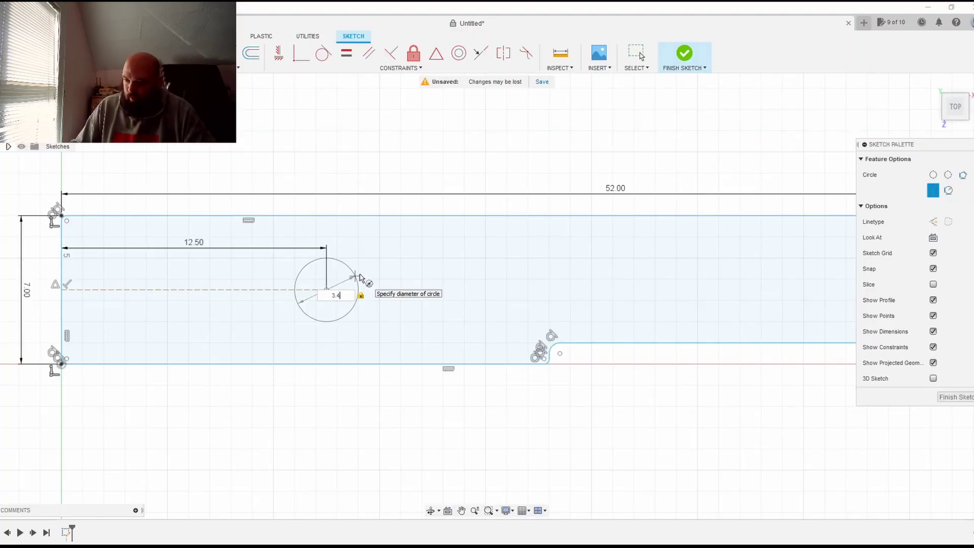
type("46")
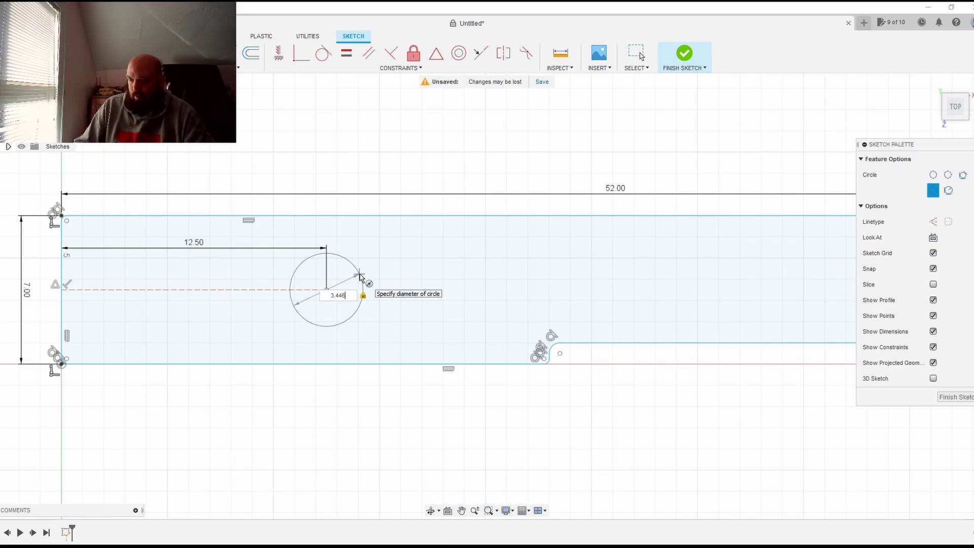
key("Return")
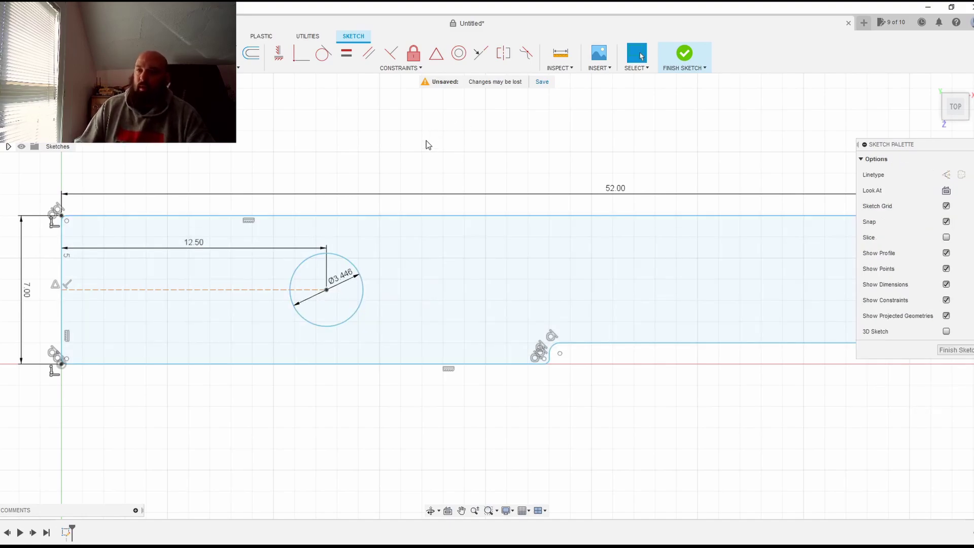
Check the circle's and plate's profiles, then clear the selection
left_click(349, 303)
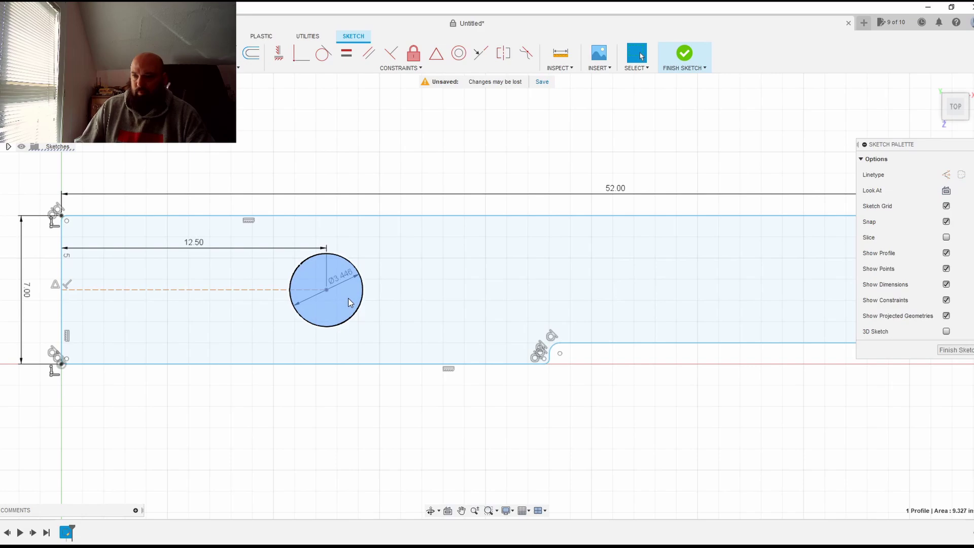
left_click(434, 274)
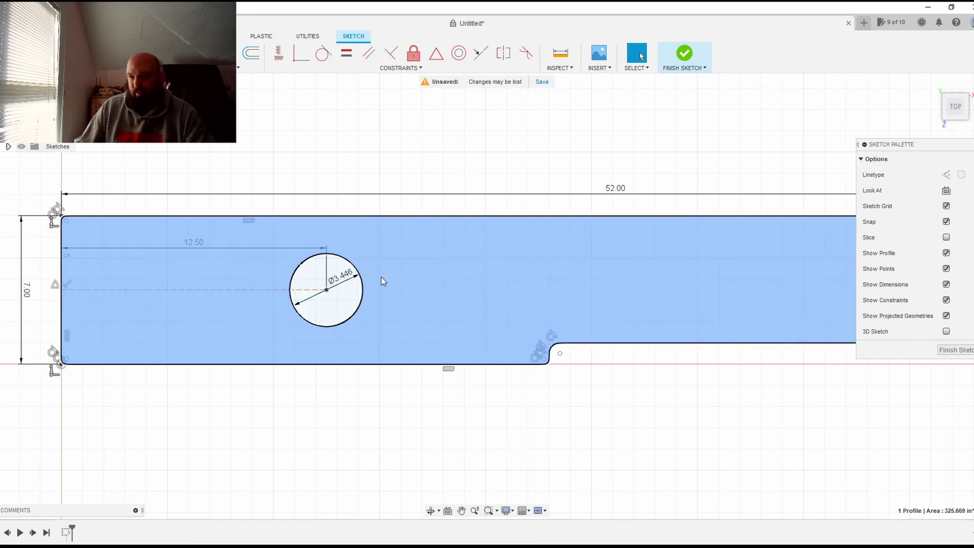
left_click(376, 174)
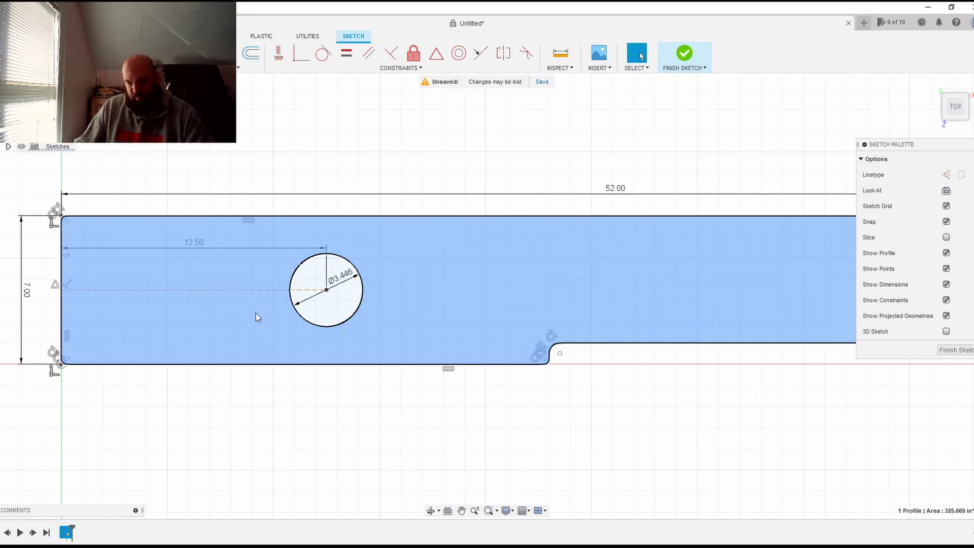
left_click(376, 169)
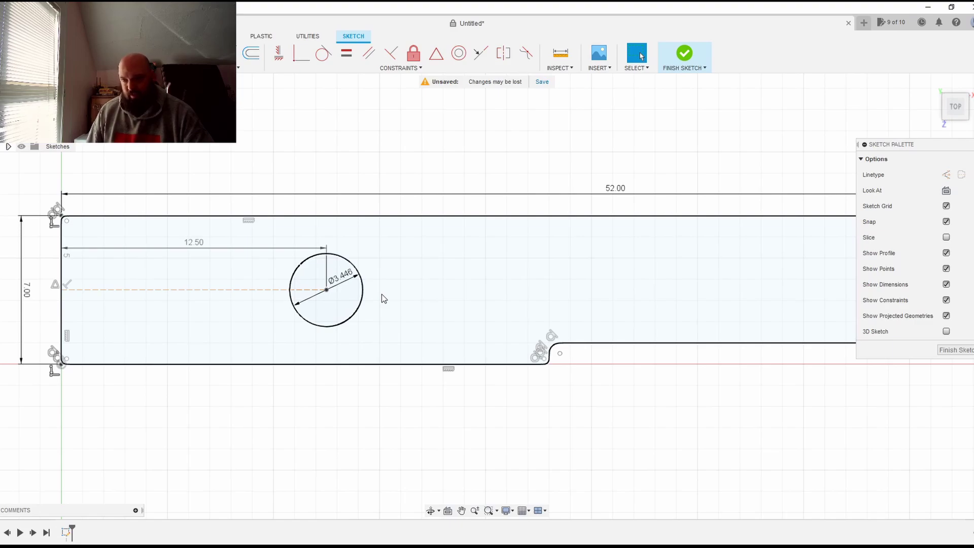
Place a rectangle's first corner just above the lower-edge step, checking the browser conversion
key("ctrl+a")
key("r")
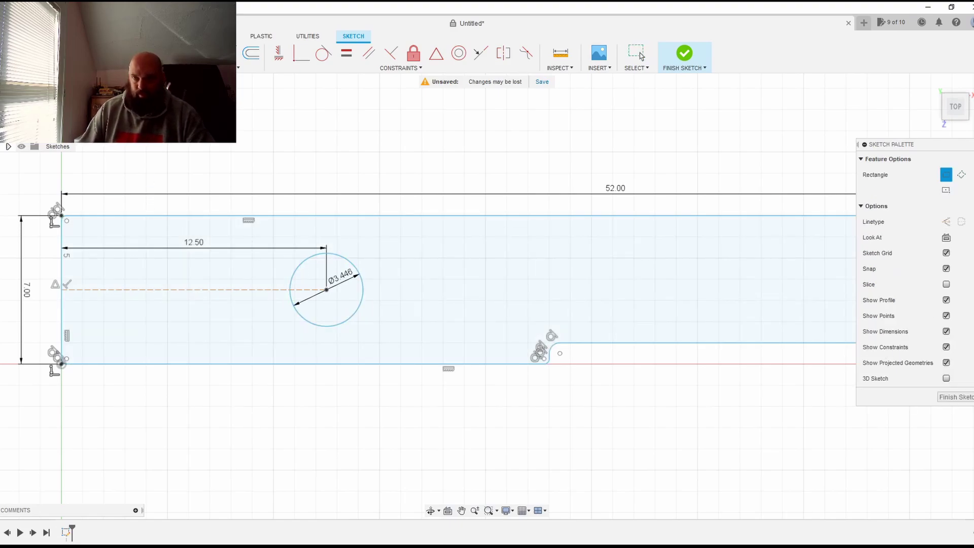
left_click(549, 259)
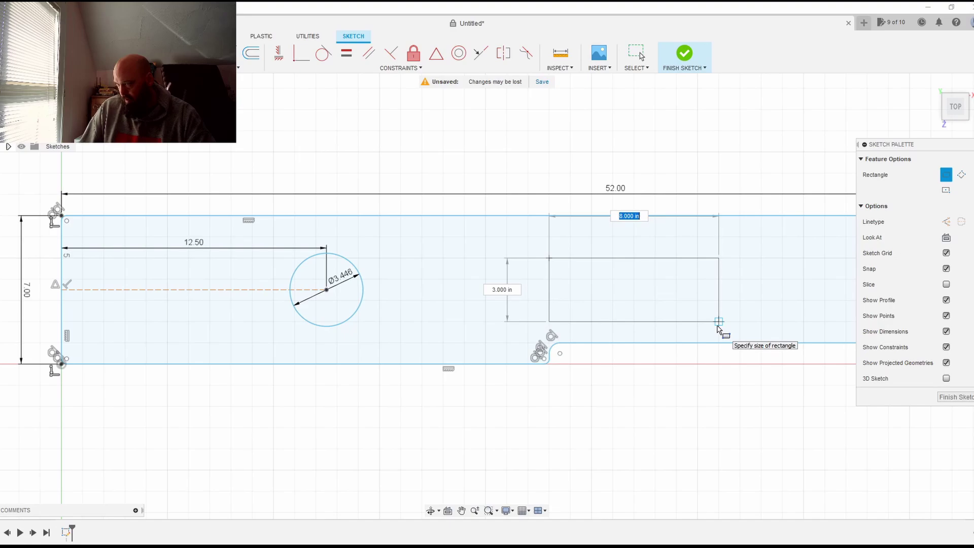
key("alt+Tab")
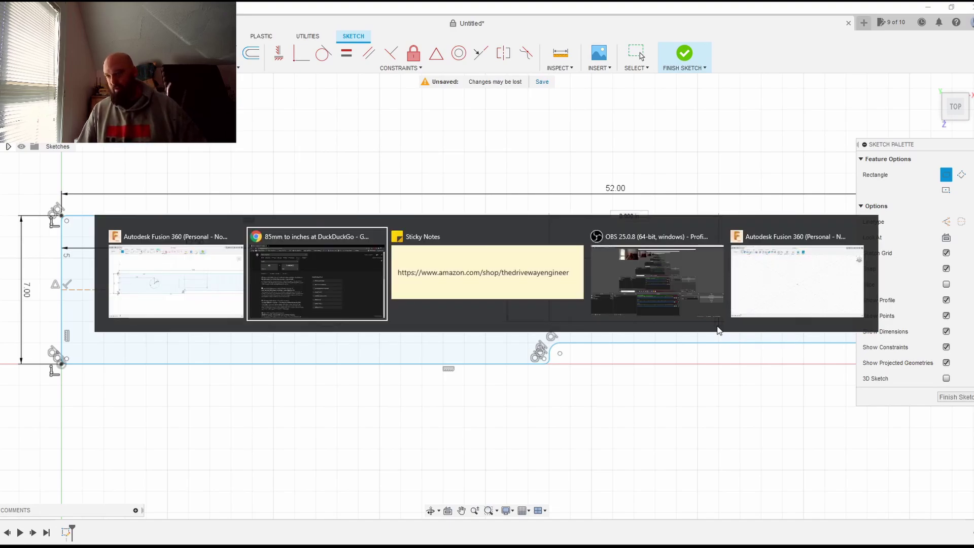
left_click(219, 76)
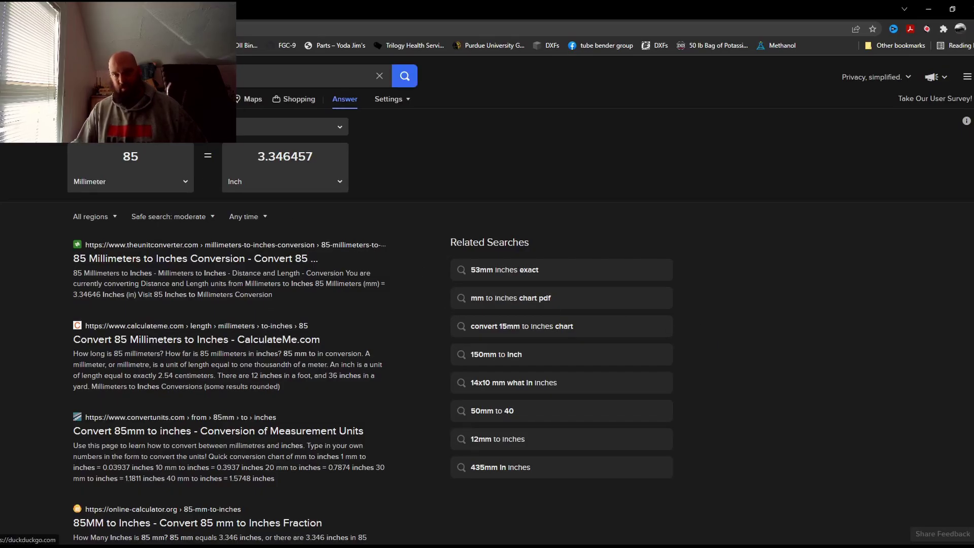
key("alt+Tab")
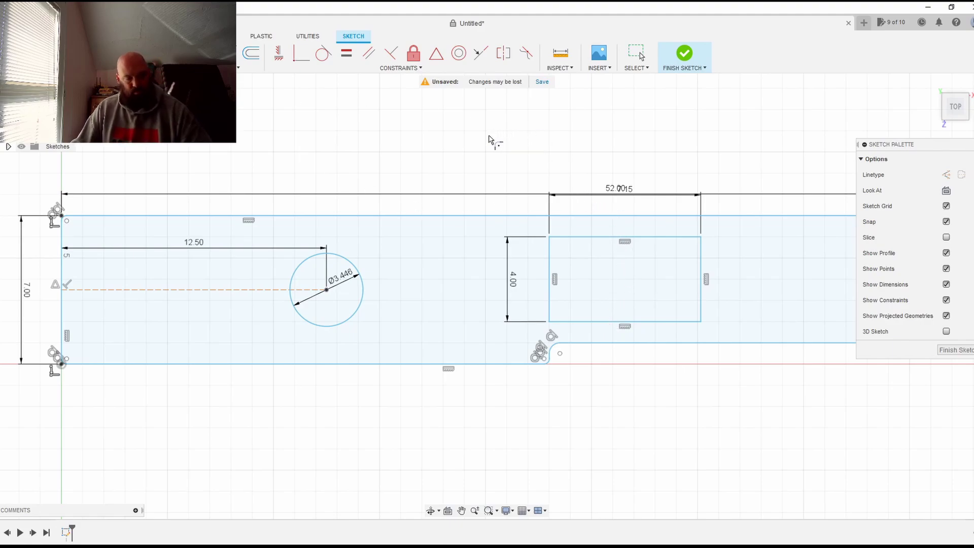
Move the 52.00 length dimension up and the 7.15 width into the rectangle
key("Escape")
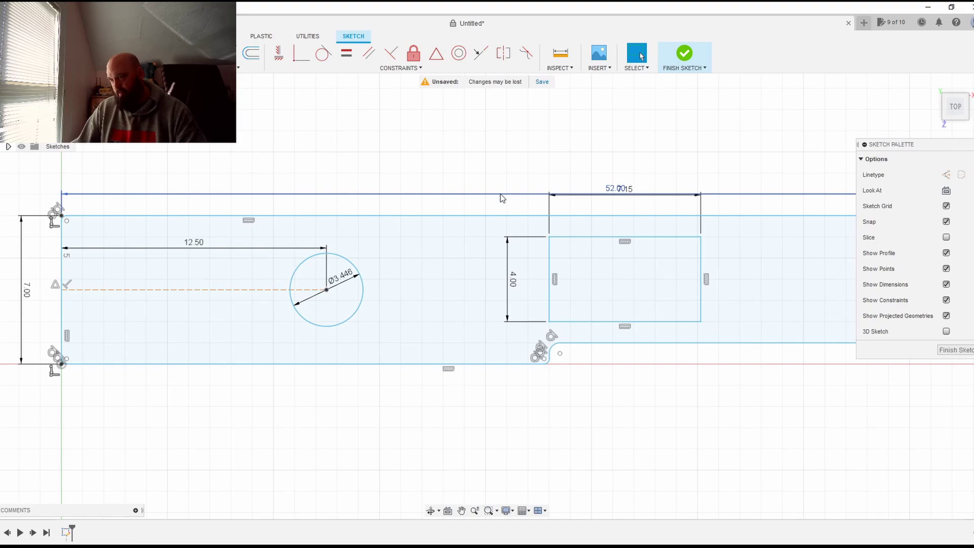
left_click_drag(500, 193, 501, 184)
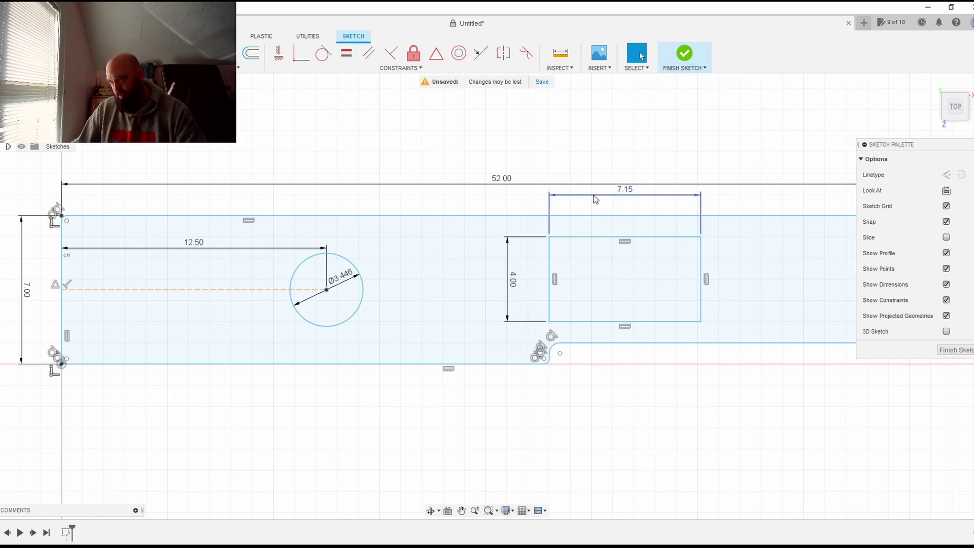
left_click_drag(594, 195, 622, 270)
left_click_drag(509, 184, 556, 190)
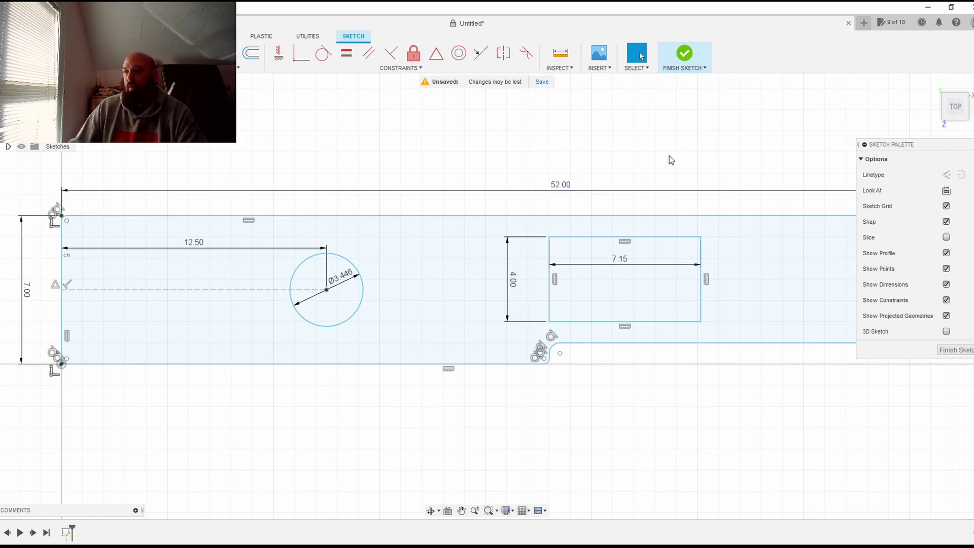
left_click(396, 262)
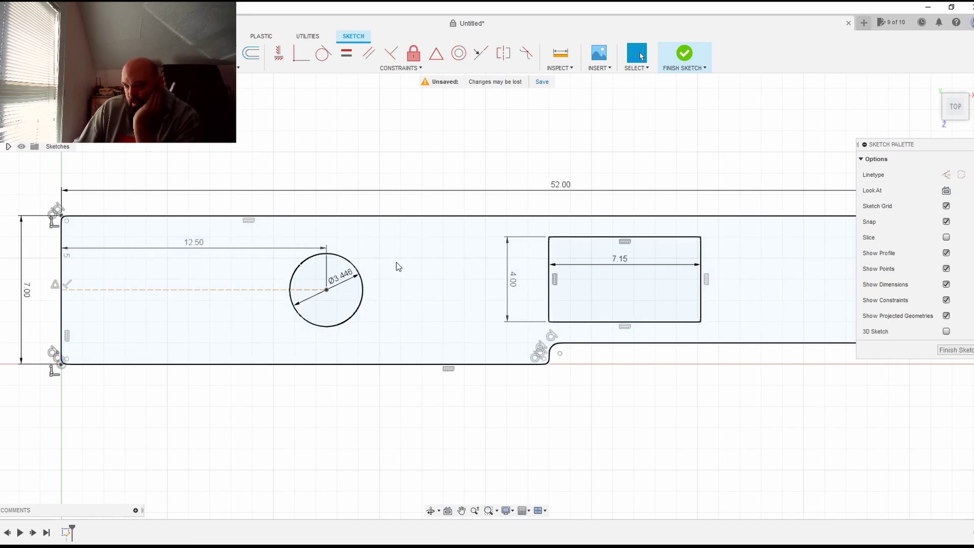
left_click(402, 255)
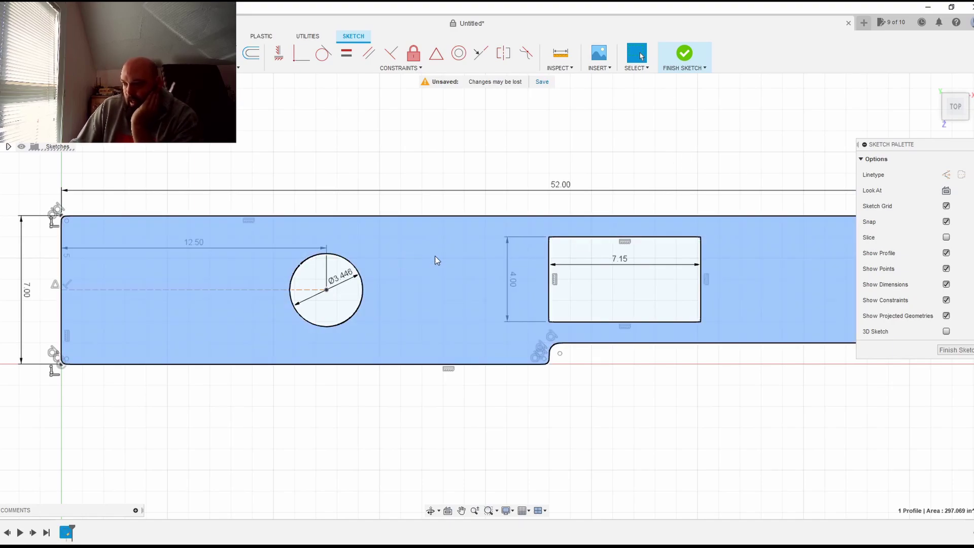
scroll(446, 260, "up", 2)
scroll(452, 260, "down", 2)
scroll(452, 261, "down", 4)
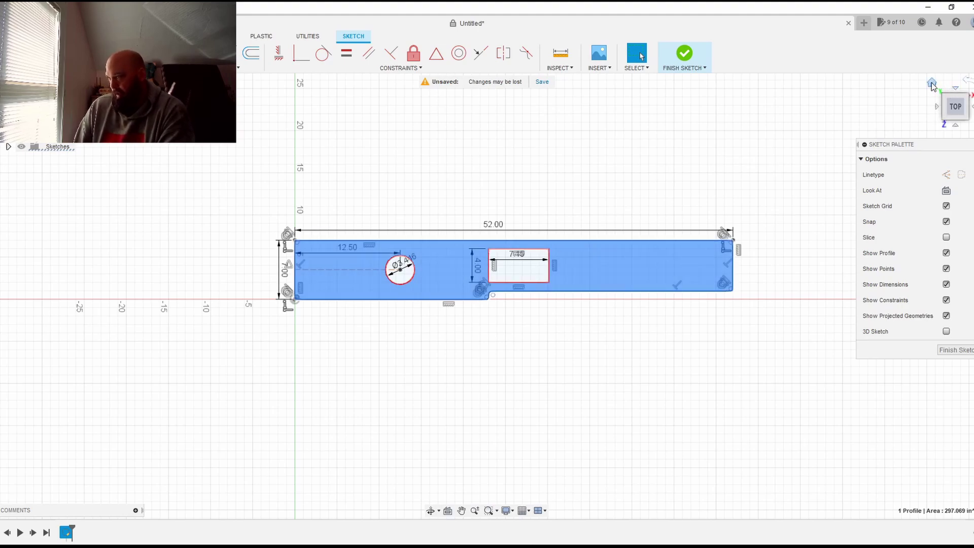
Extrude the plate profile with its cutouts 0.125 in into a thin solid
left_click(932, 84)
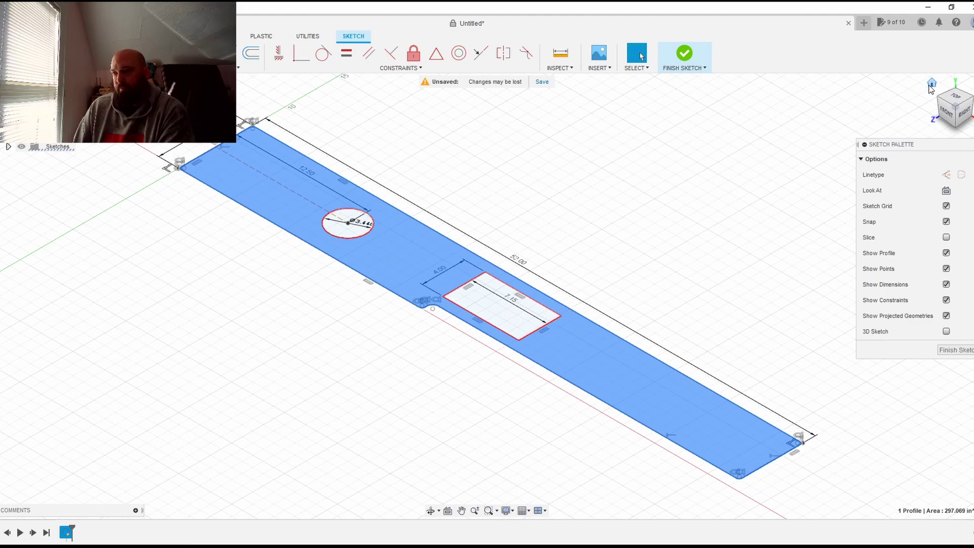
left_click(325, 172)
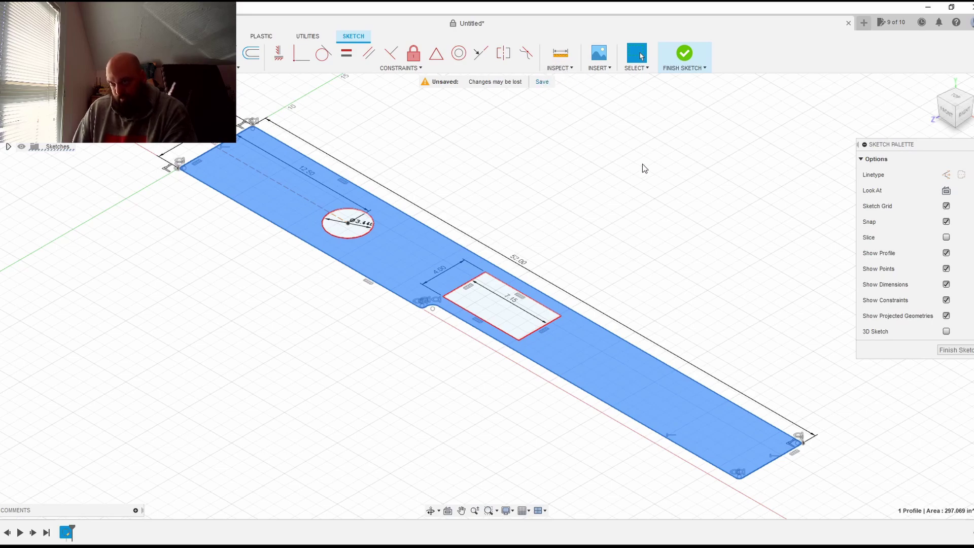
left_click(341, 272)
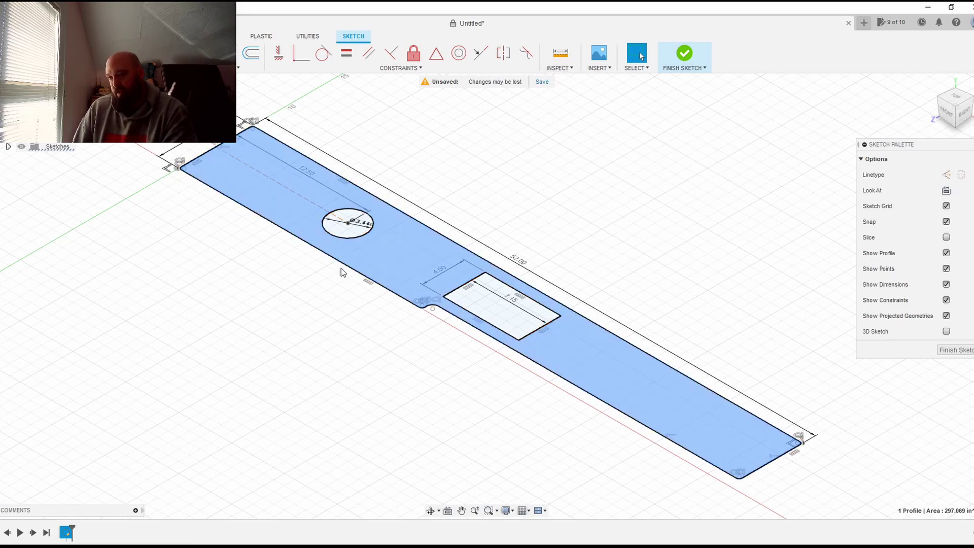
right_click(390, 244)
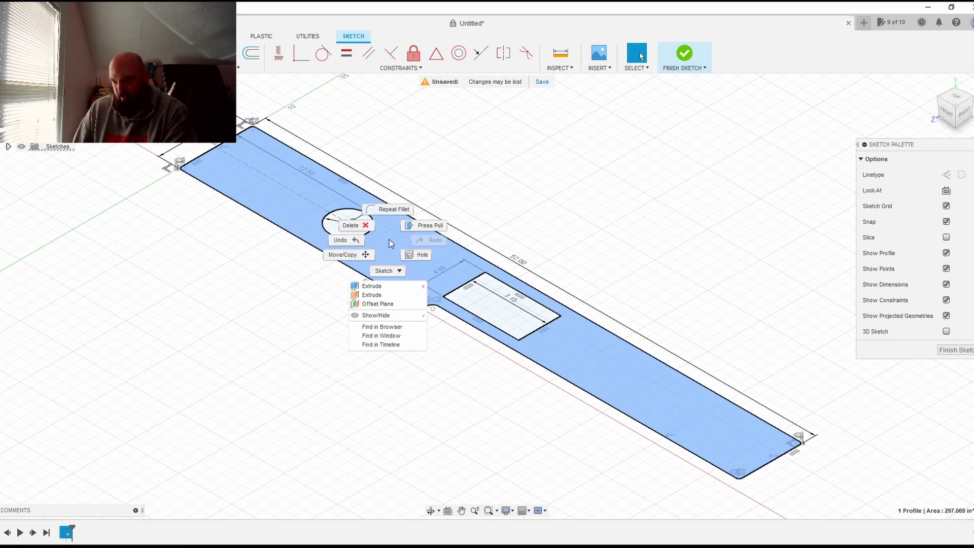
left_click(388, 290)
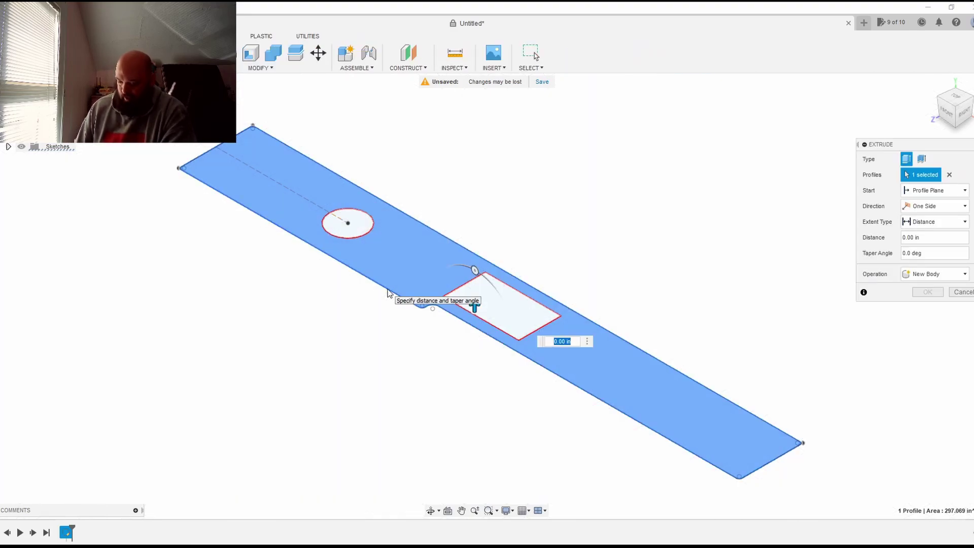
key("BackSpace")
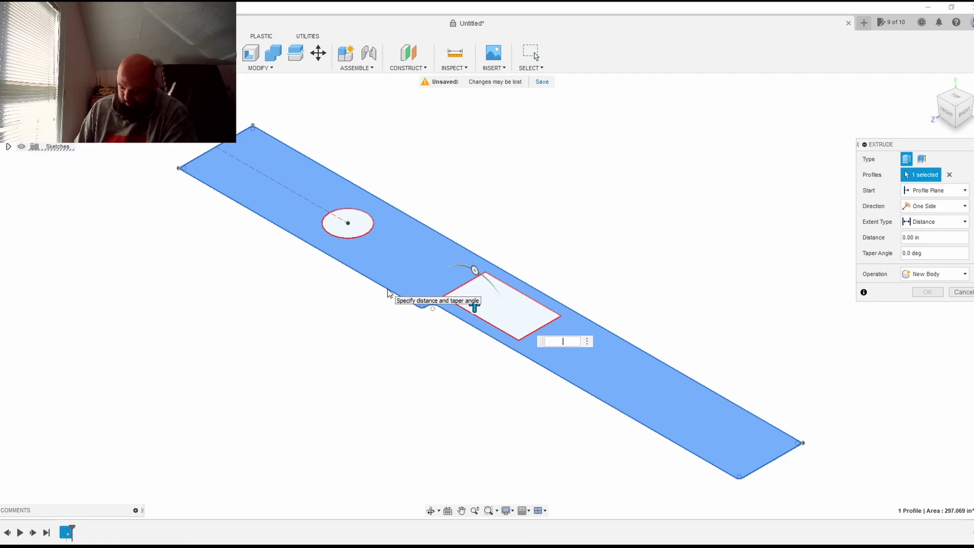
type(".125")
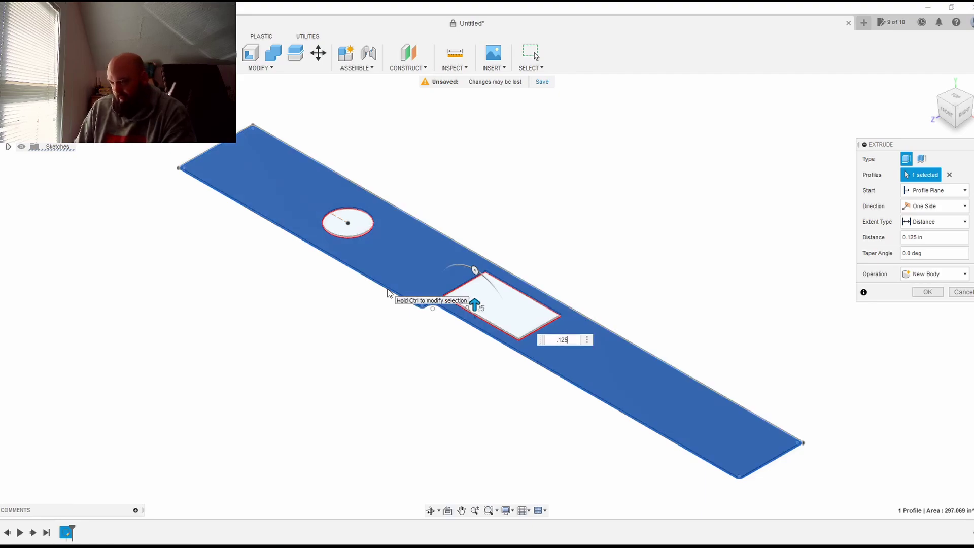
key("Return")
scroll(388, 293, "down", 5)
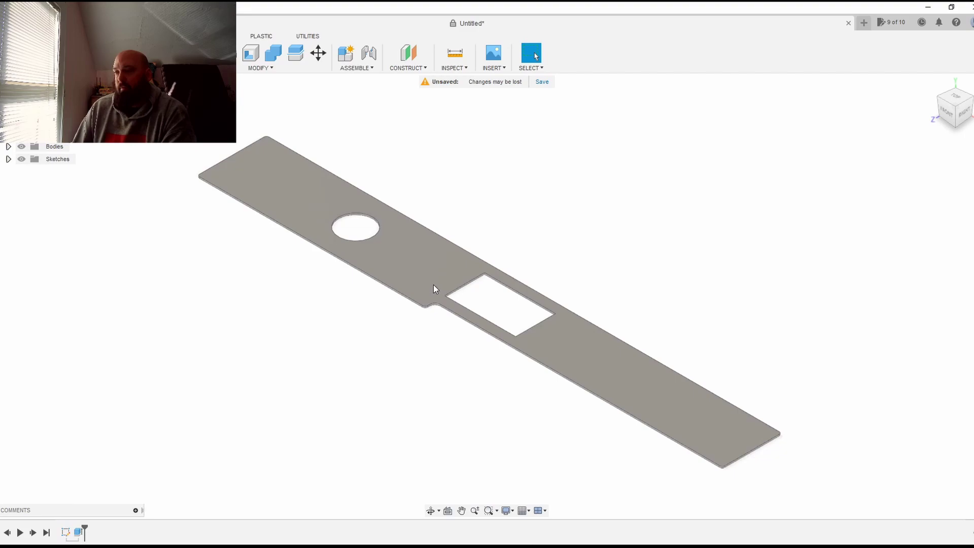
left_click(421, 281)
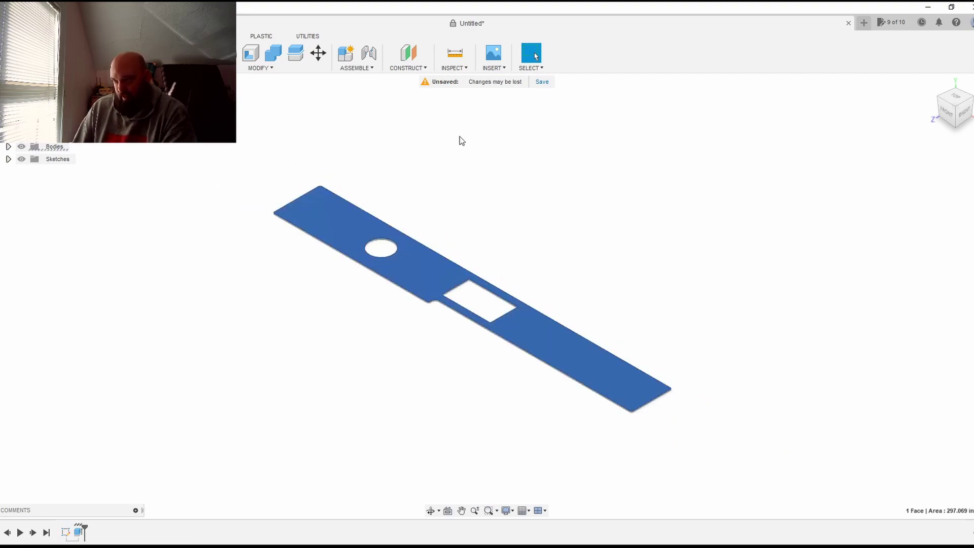
Try a 26 offset plane from the top face, cancel it, and check the double-DIN reference
left_click(420, 68)
left_click(421, 80)
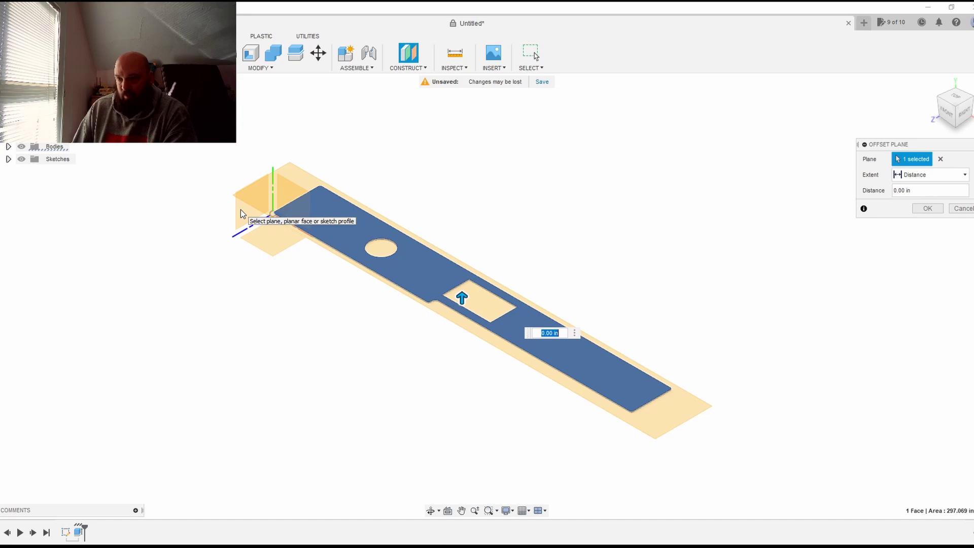
scroll(231, 218, "down", 2)
scroll(232, 217, "up", 5)
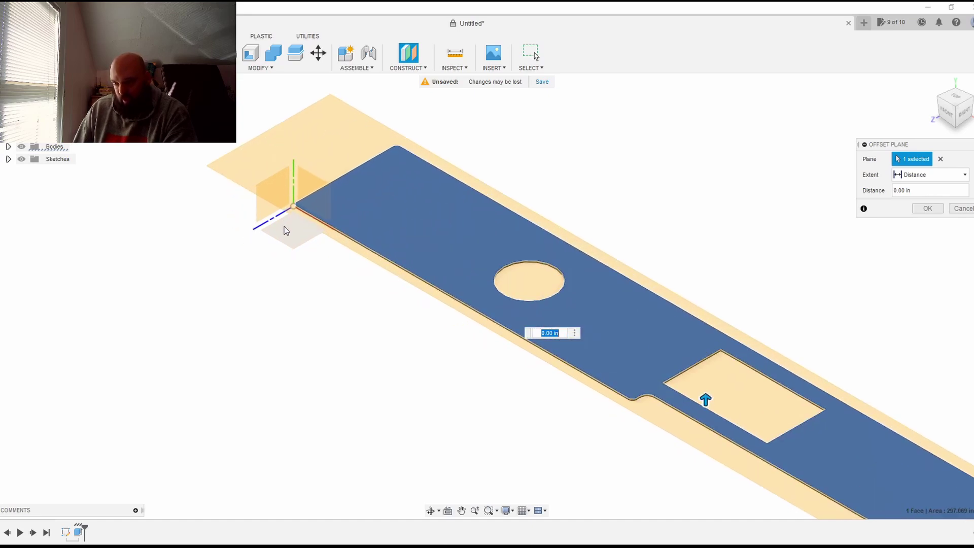
scroll(274, 224, "down", 3)
scroll(273, 226, "down", 5)
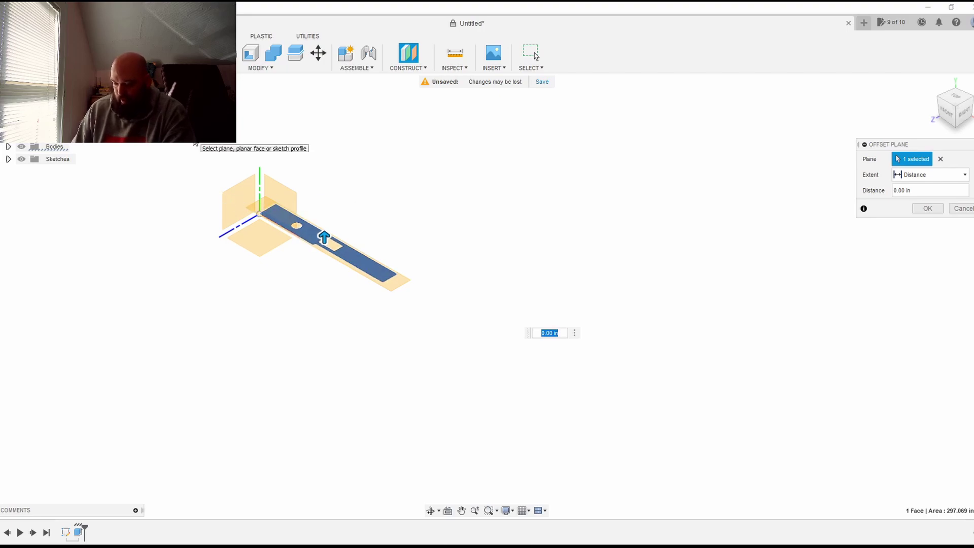
type("26")
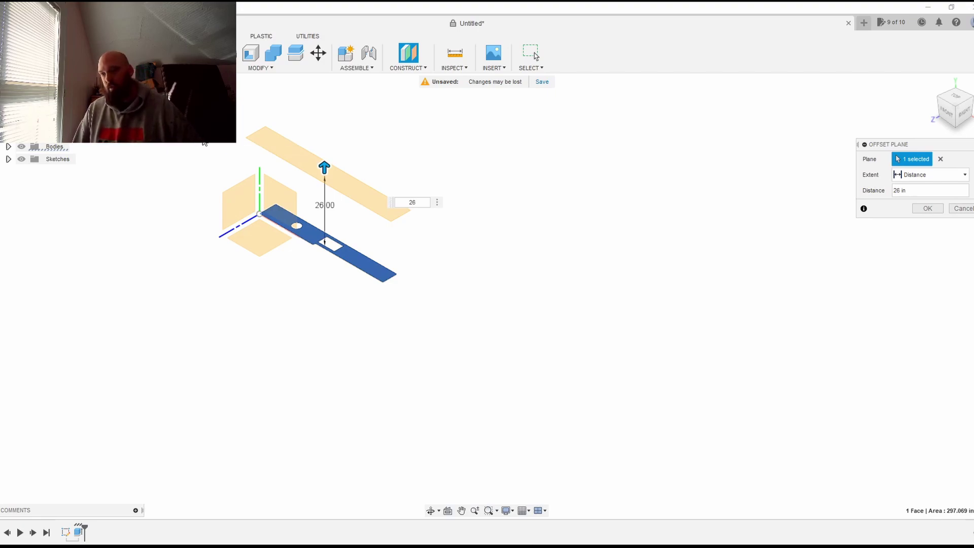
key("Escape")
scroll(254, 189, "up", 5)
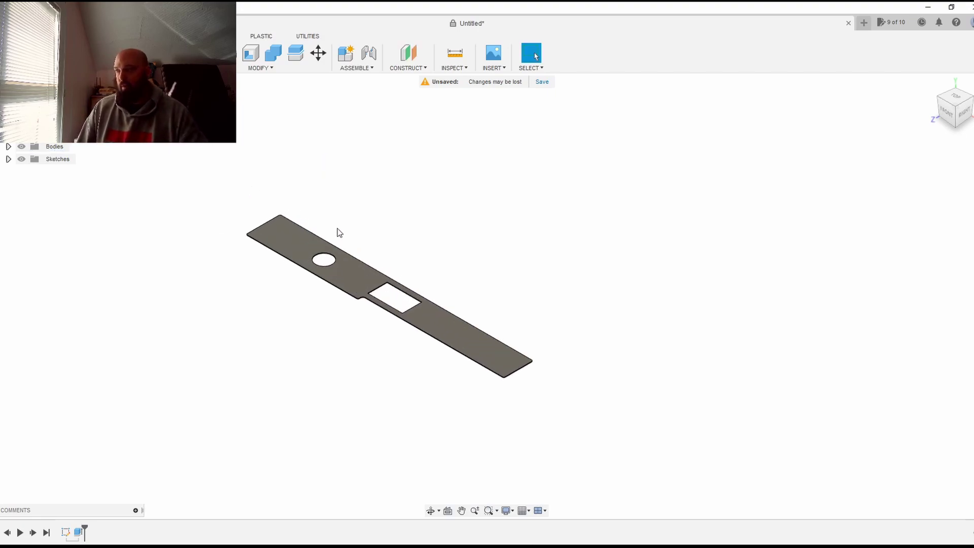
mouse_move(441, 517)
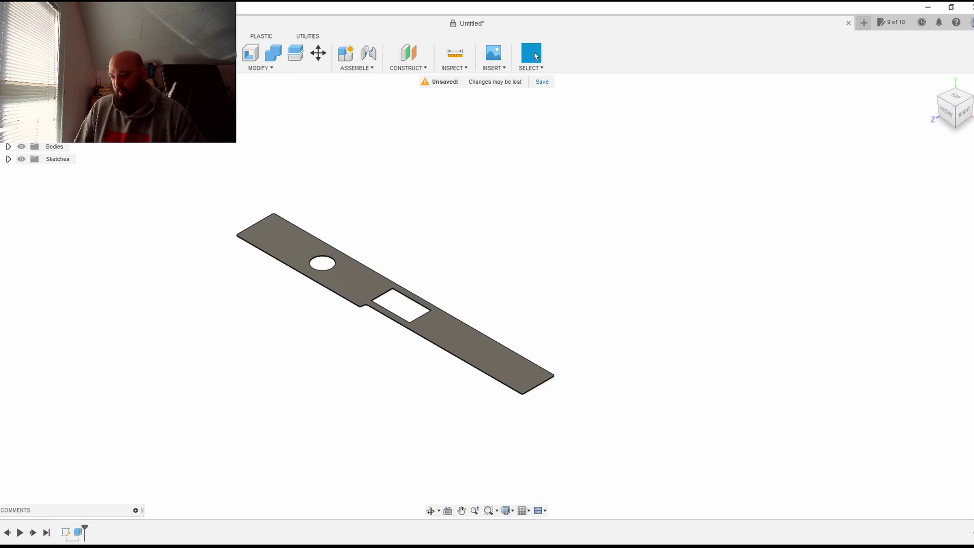
key("alt+Tab")
key("alt+Tab")
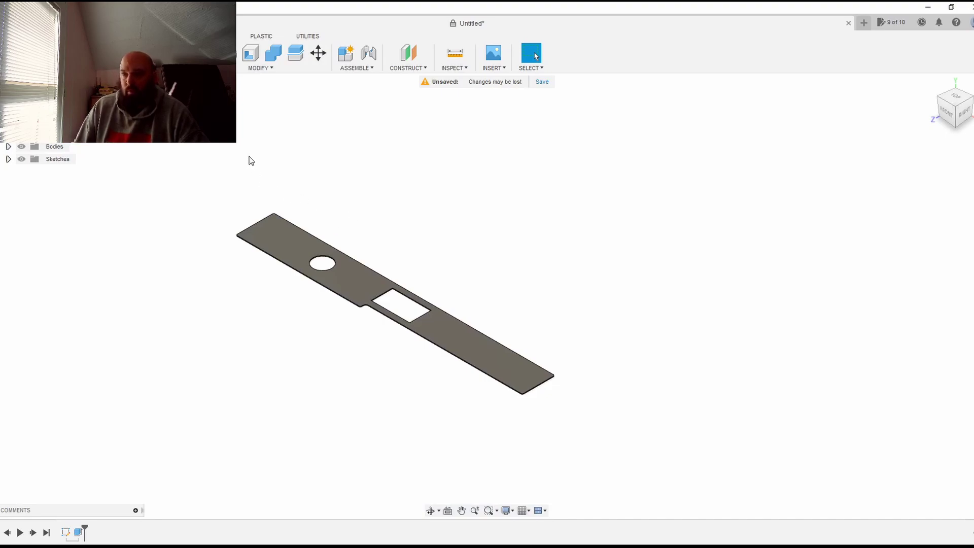
Create an offset plane 26 in from the YZ origin plane
left_click(409, 70)
left_click(416, 79)
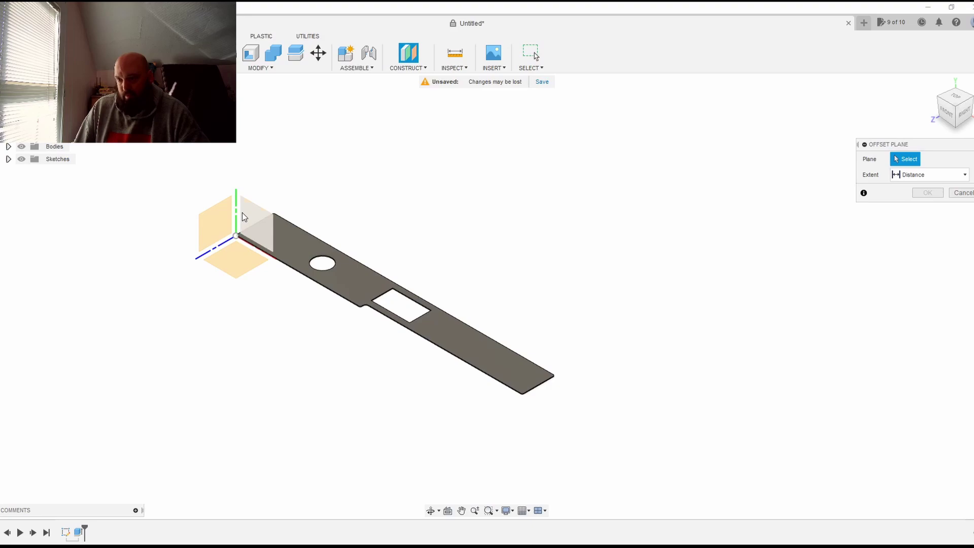
left_click(214, 213)
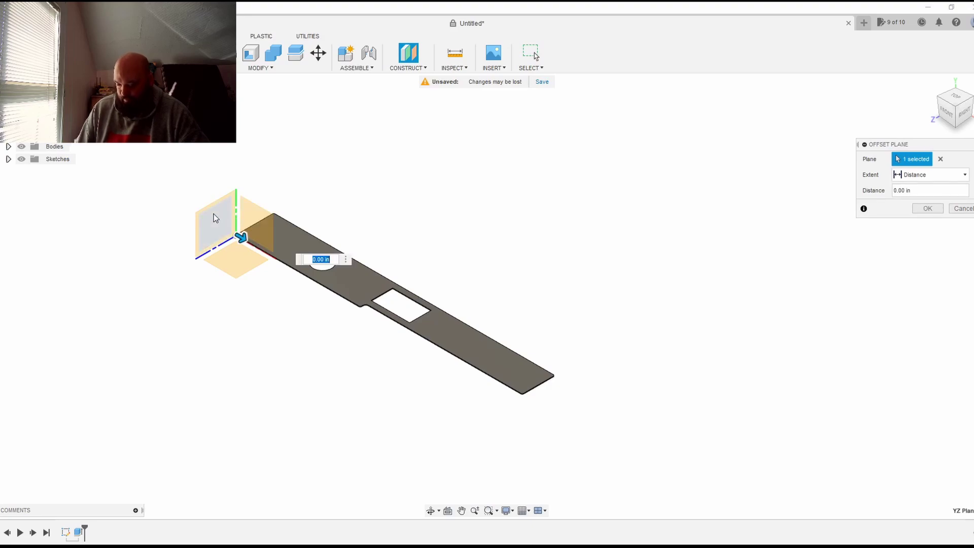
type("26")
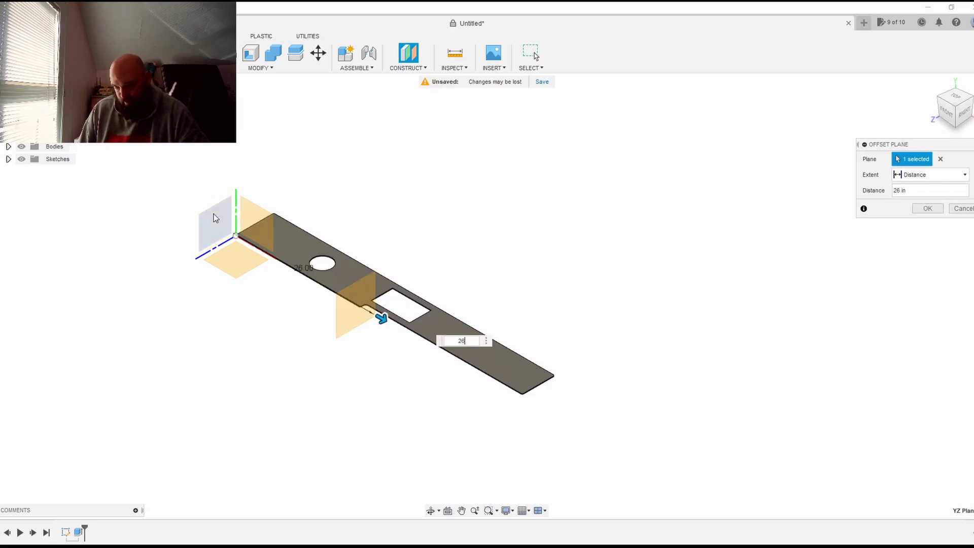
key("Return")
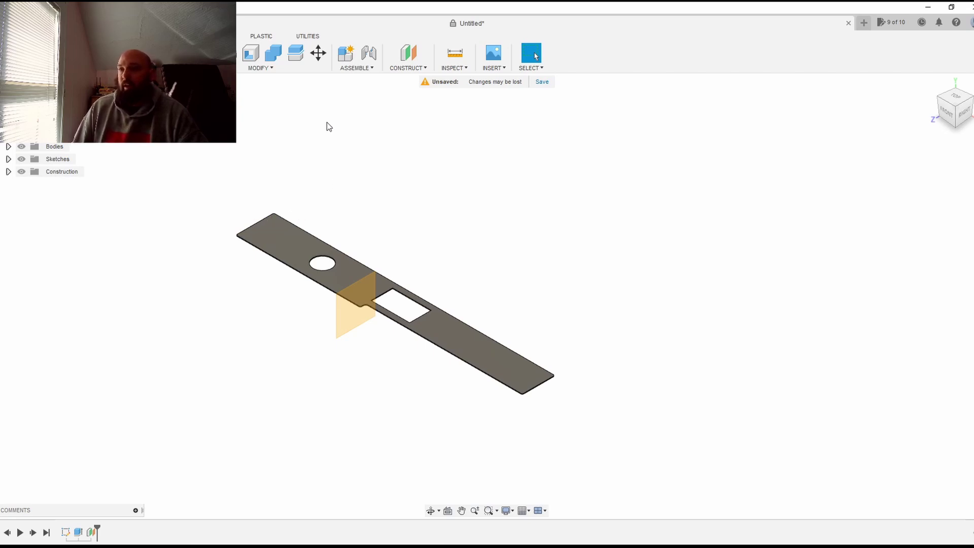
Split the plate body using the 26 in offset plane as the splitting tool
left_click(254, 68)
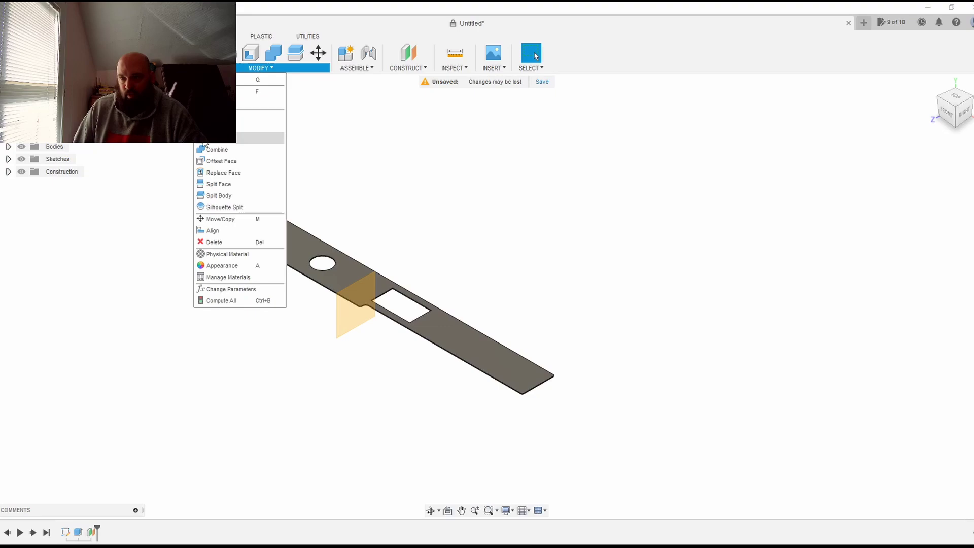
left_click(227, 195)
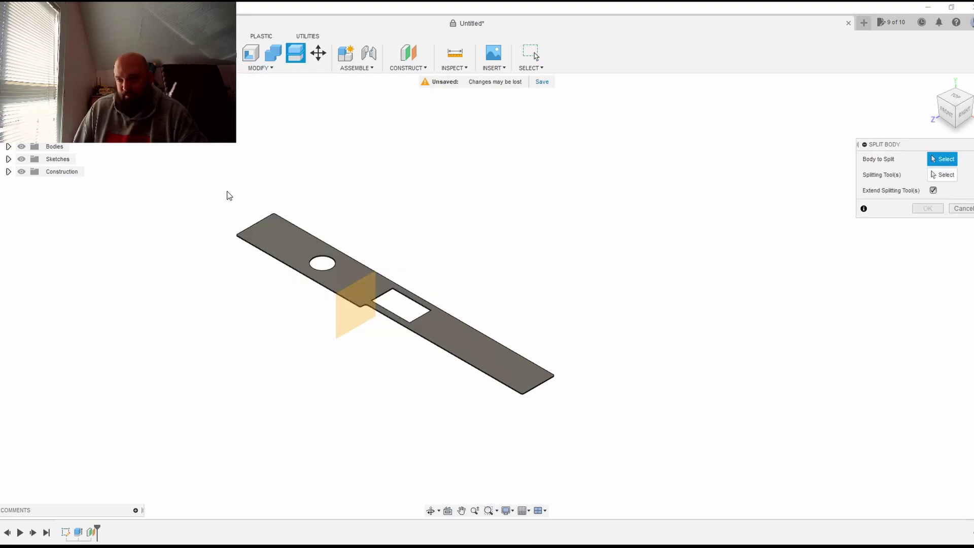
left_click(458, 330)
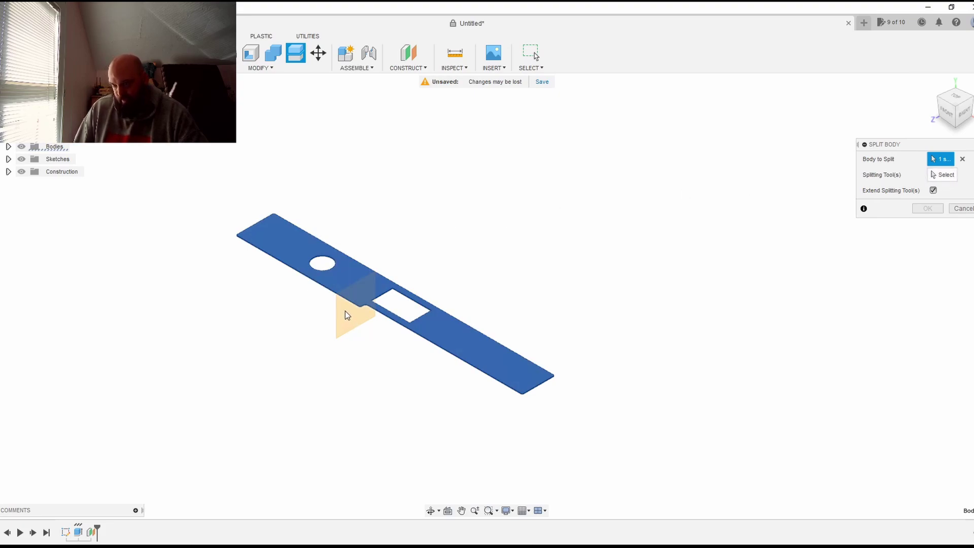
scroll(345, 314, "up", 5)
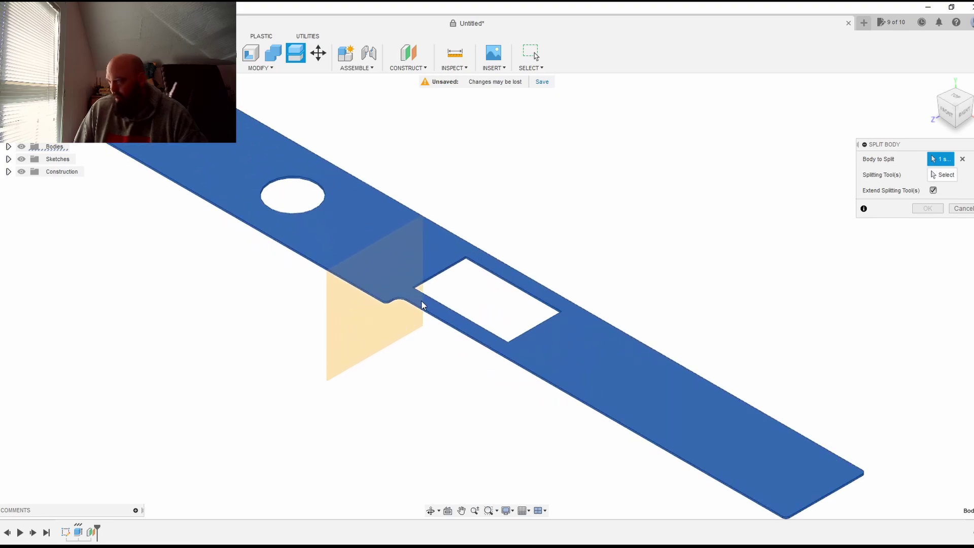
left_click(942, 174)
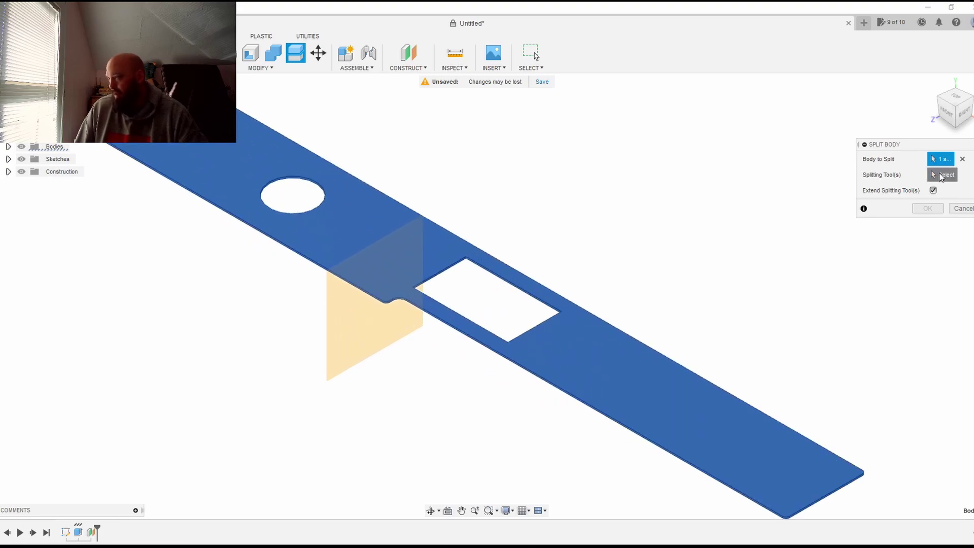
left_click(338, 316)
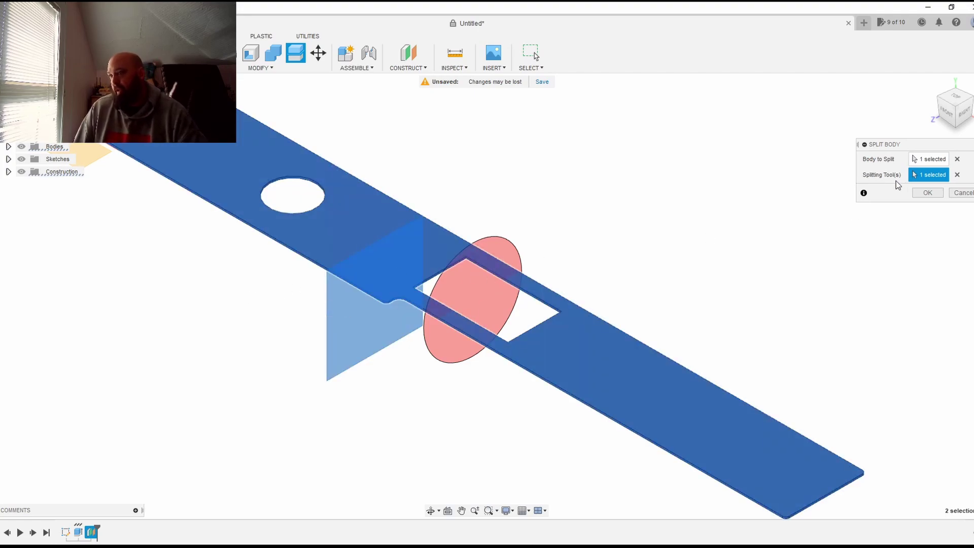
left_click(927, 193)
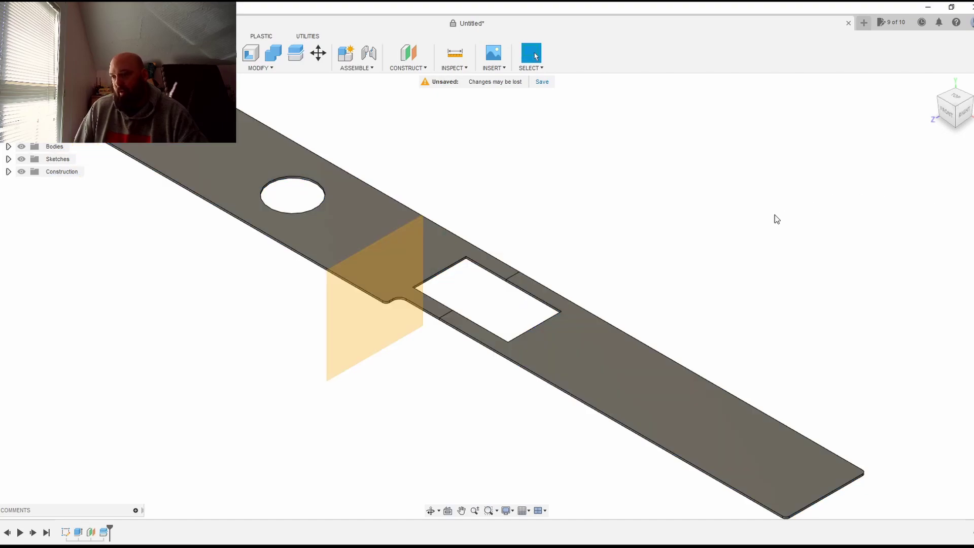
scroll(635, 242, "up", 5)
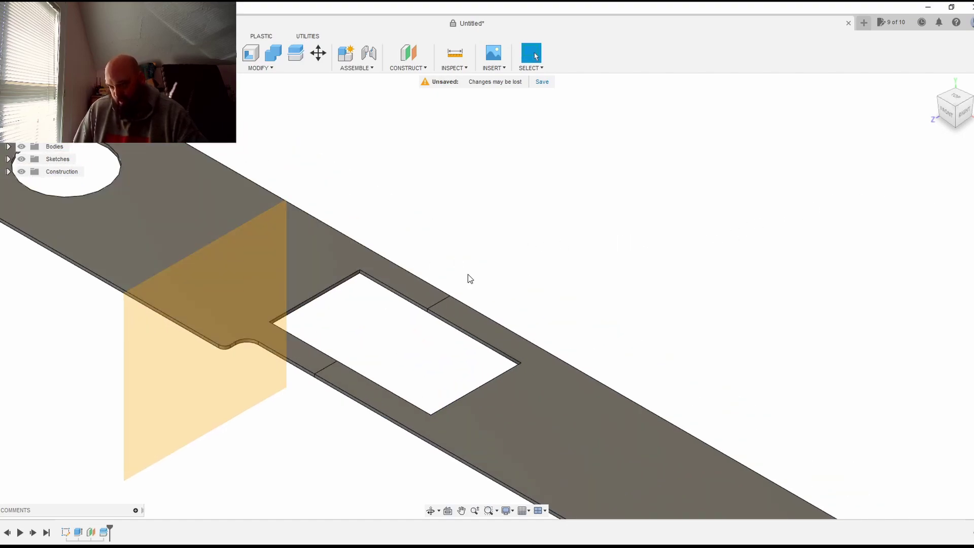
scroll(468, 277, "down", 6)
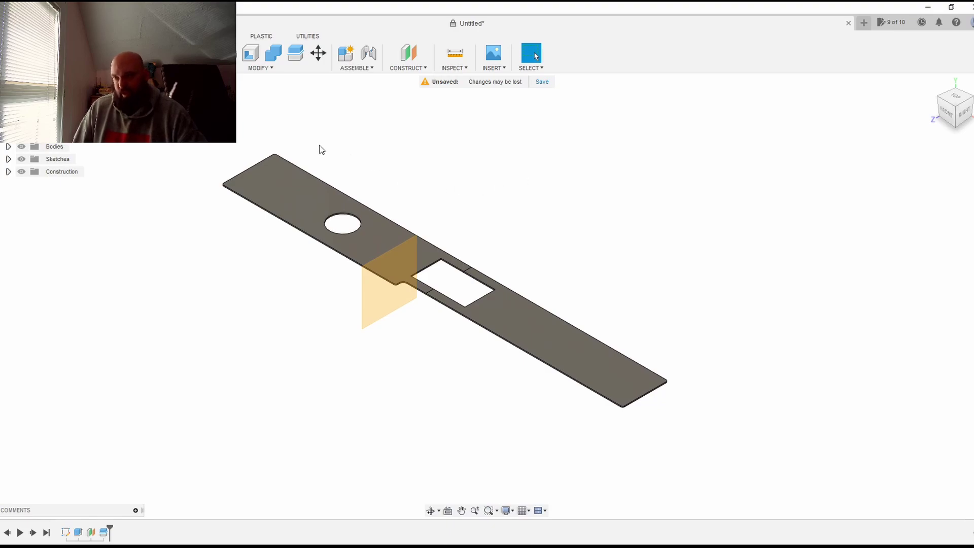
In top view, shift the right-hand piece away from the left piece
left_click(953, 98)
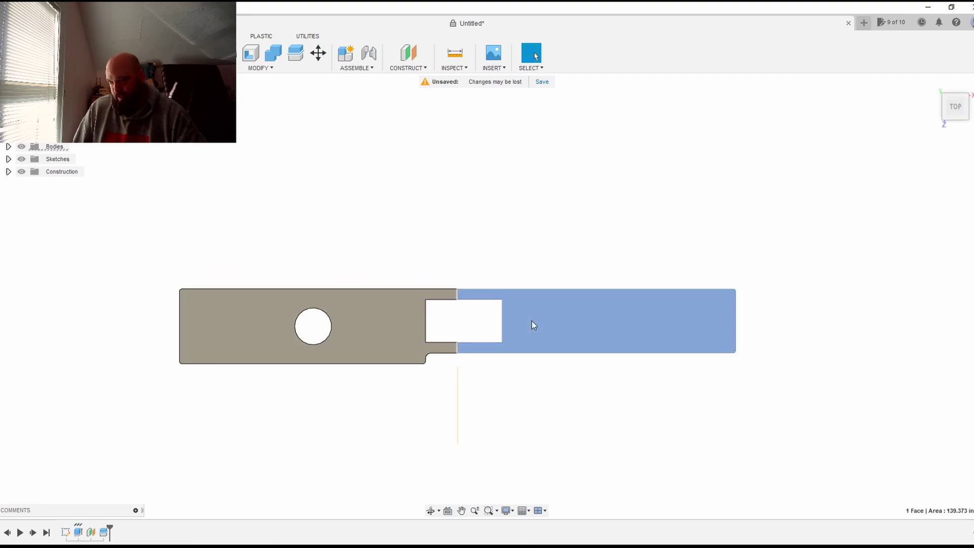
left_click(532, 320)
left_click(318, 52)
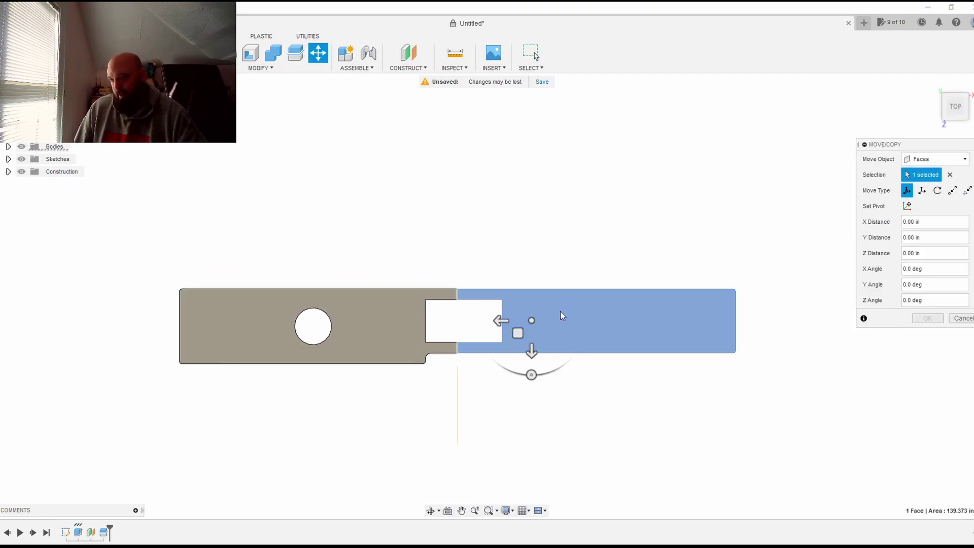
left_click_drag(531, 320, 538, 192)
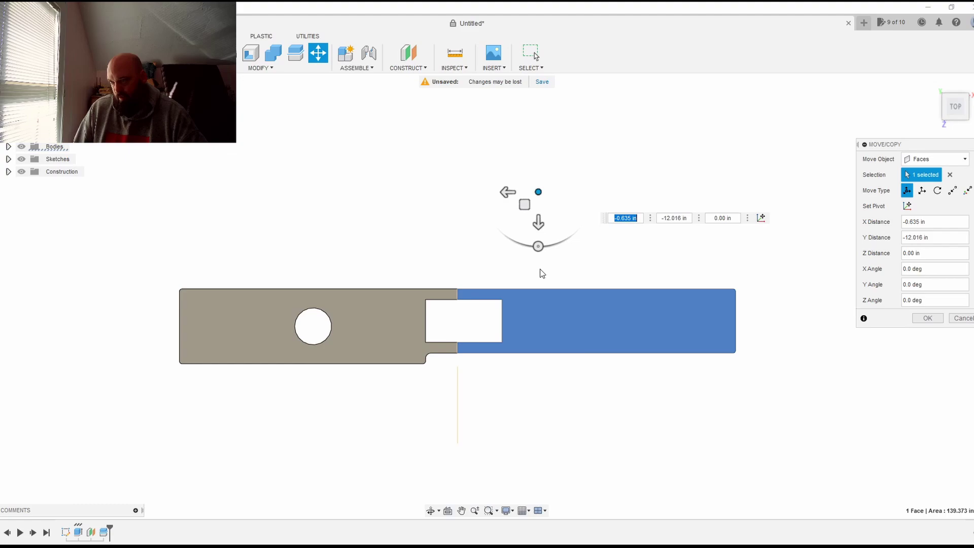
key("Return")
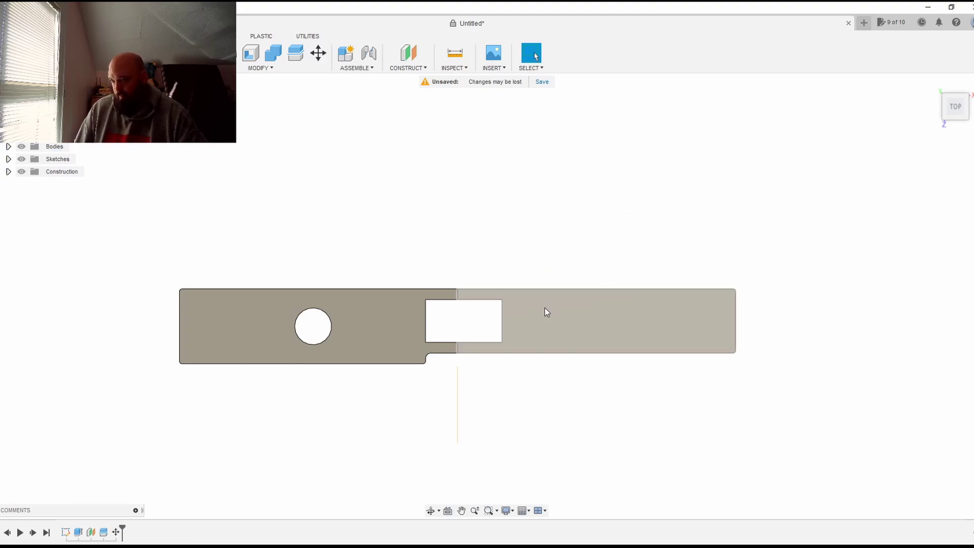
Move the right piece up and left so it sits above the left piece, edges aligned
left_click(315, 55)
left_click(568, 309)
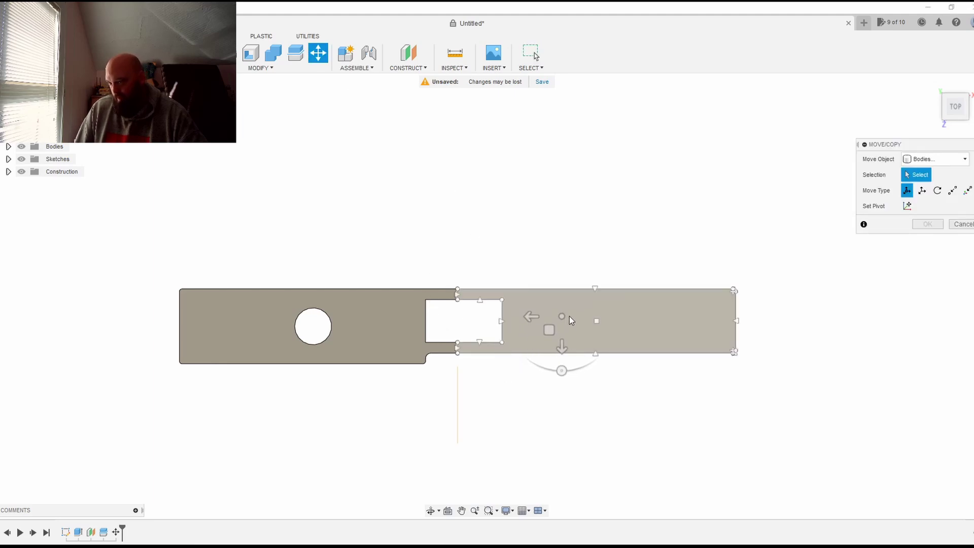
left_click_drag(575, 345, 576, 239)
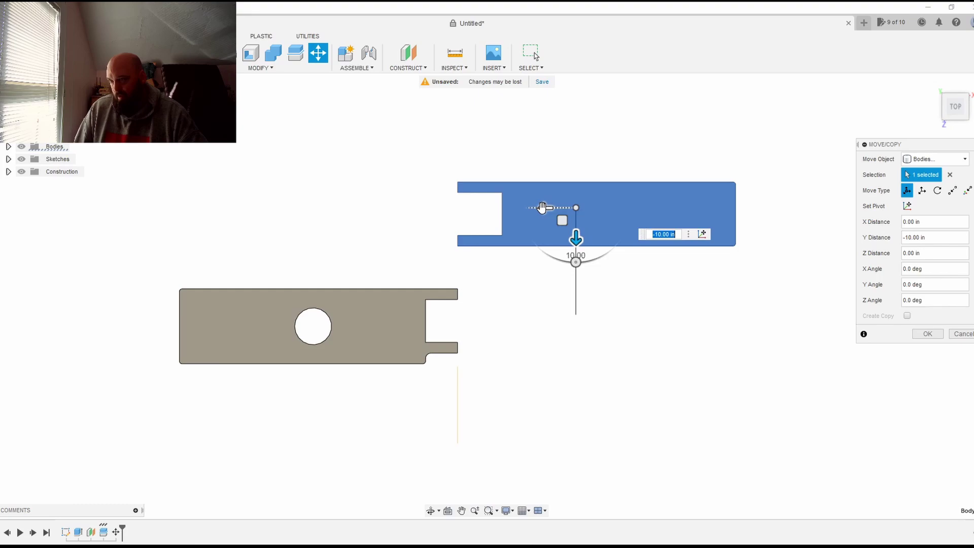
left_click_drag(543, 209, 250, 208)
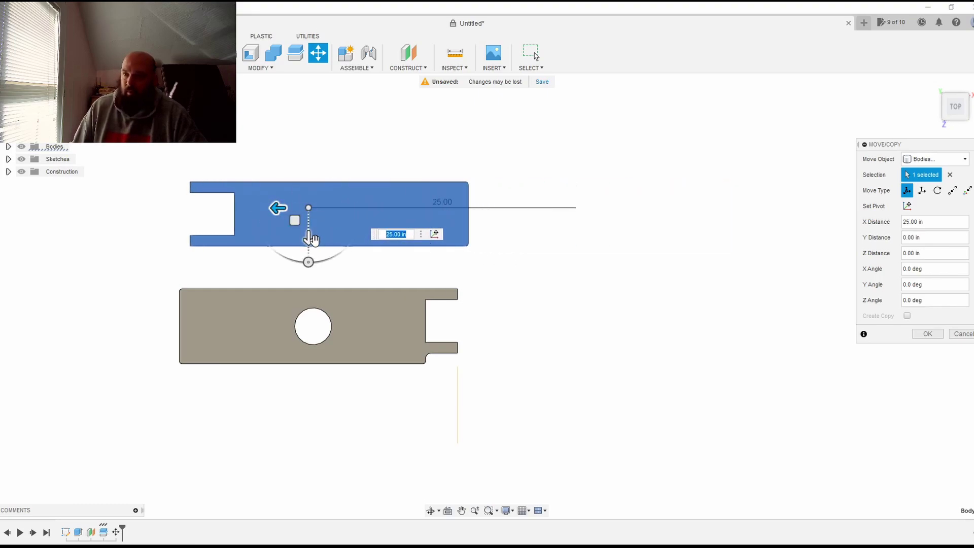
mouse_move(279, 208)
left_mouse_down()
mouse_move(516, 224)
mouse_move(272, 191)
left_mouse_up()
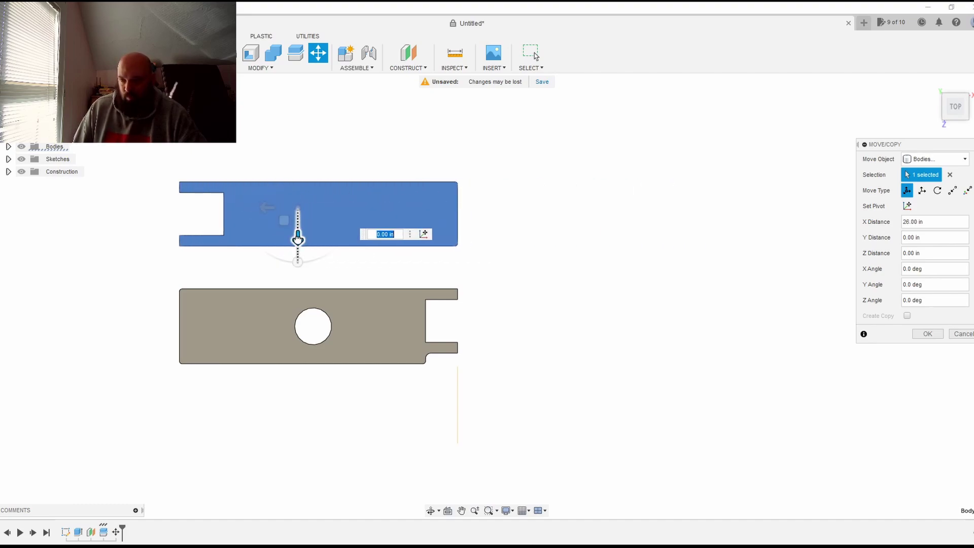
left_click_drag(298, 245, 298, 269)
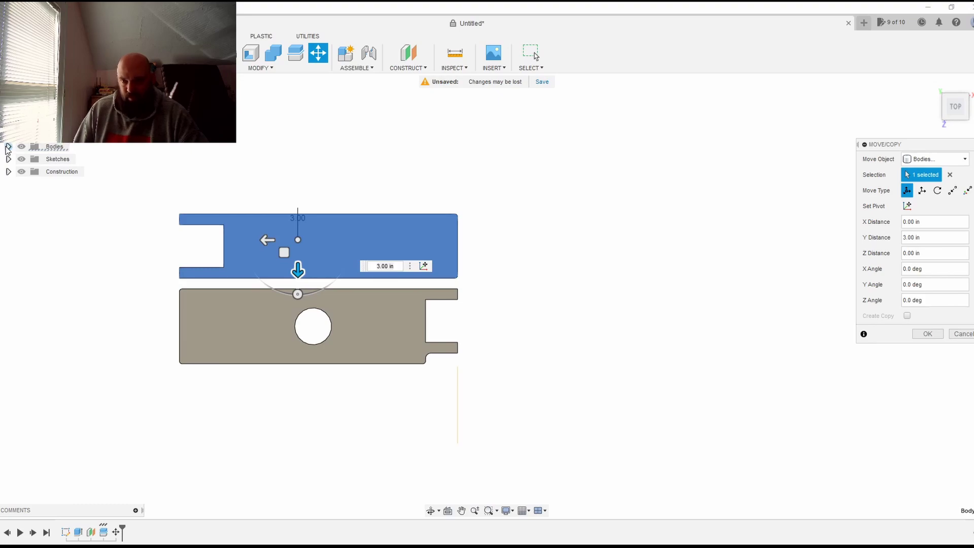
left_click(8, 147)
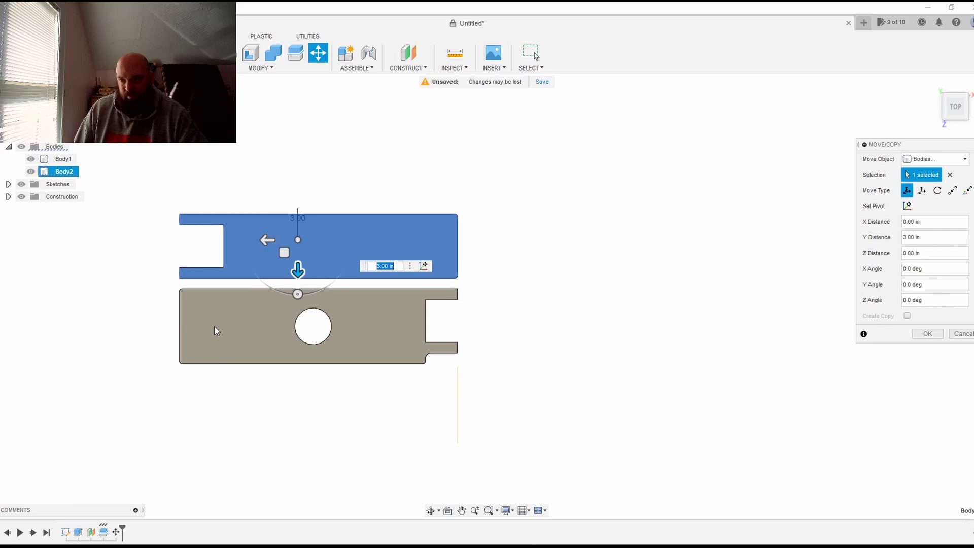
Commit the move and select Body1 and Body2 to identify the lower and upper pieces
key("Return")
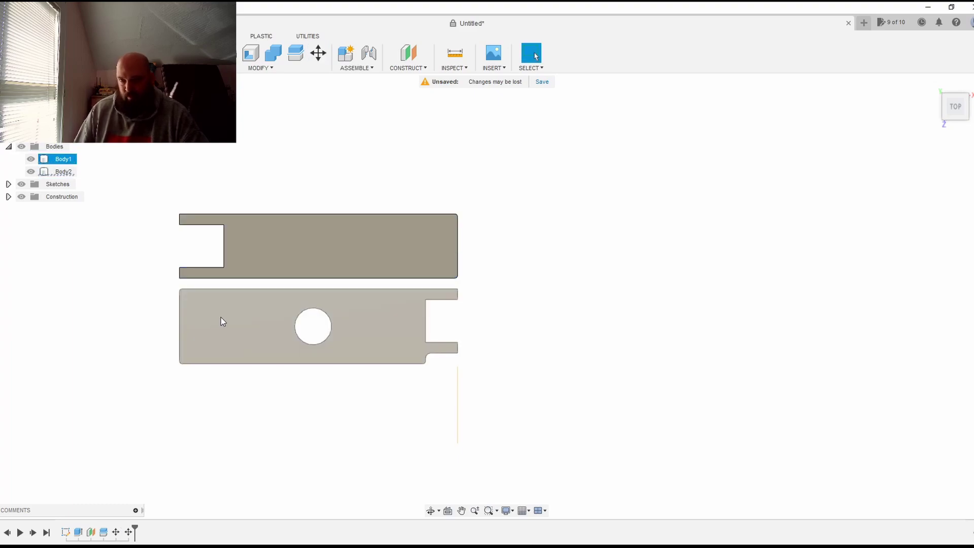
left_click(223, 324)
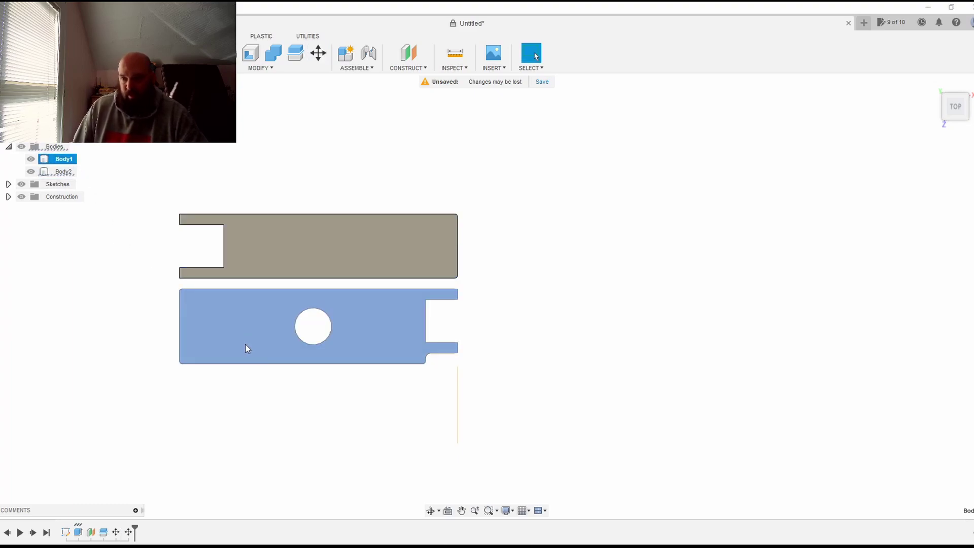
left_click(68, 170)
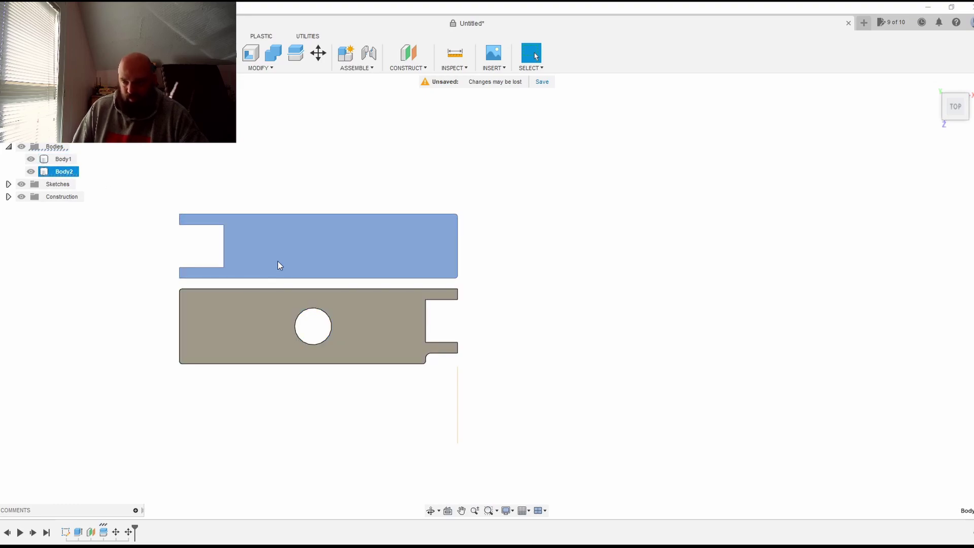
left_click(65, 159)
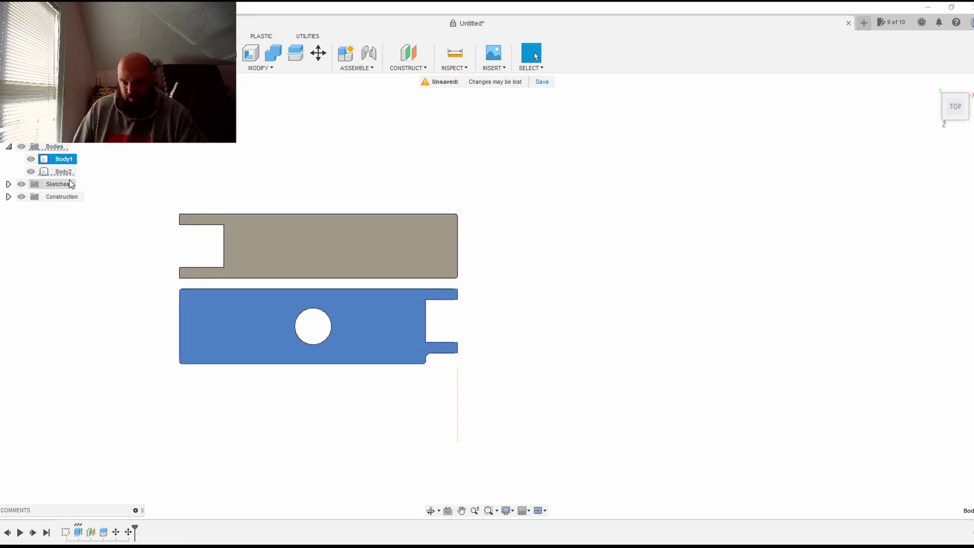
left_click(65, 172)
left_click(61, 161)
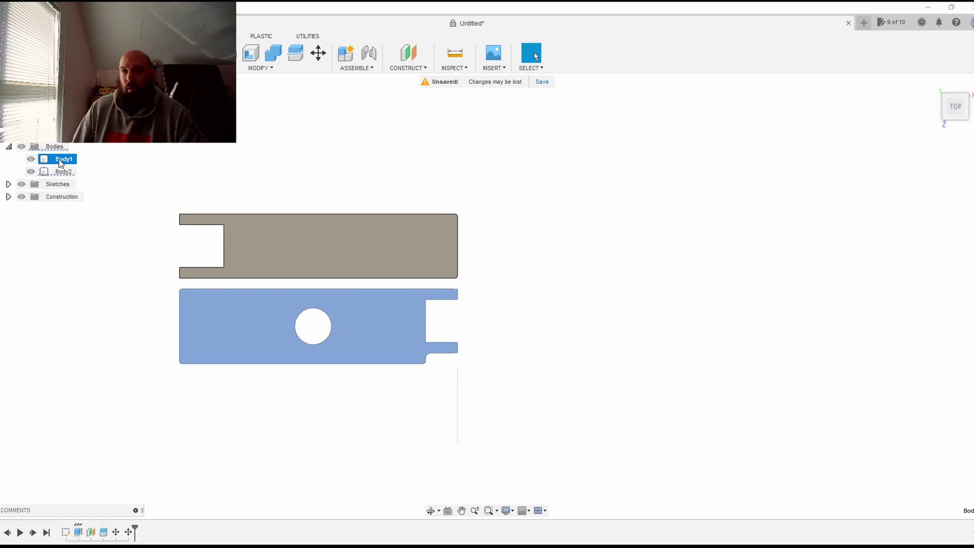
Check Body1's options, then bring up the actions for the upper piece's face
right_click(61, 162)
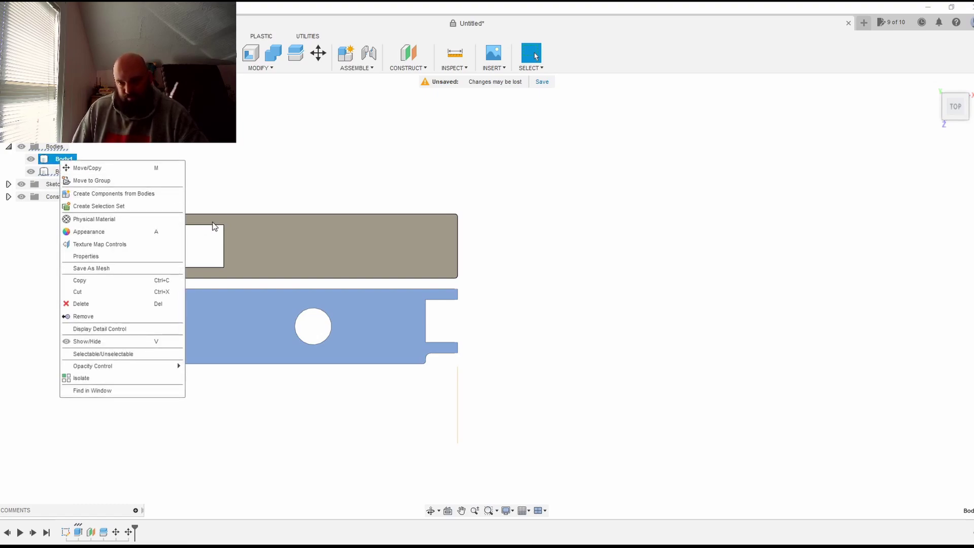
left_click(253, 236)
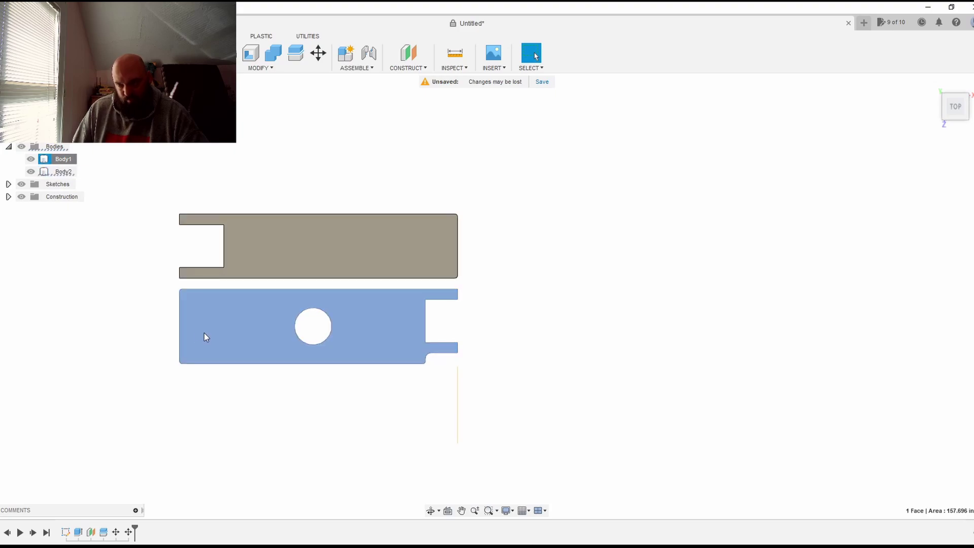
left_click(65, 333)
left_click(311, 241)
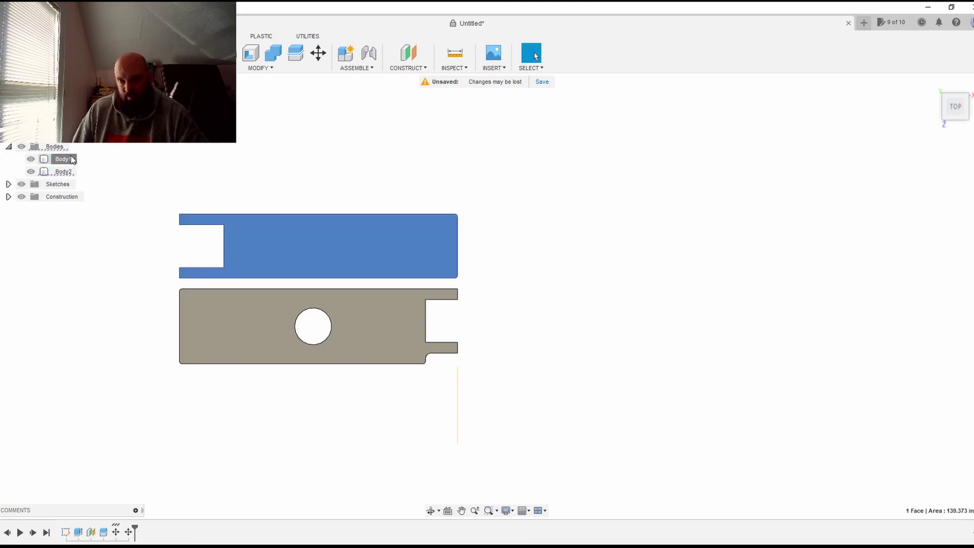
right_click(261, 237)
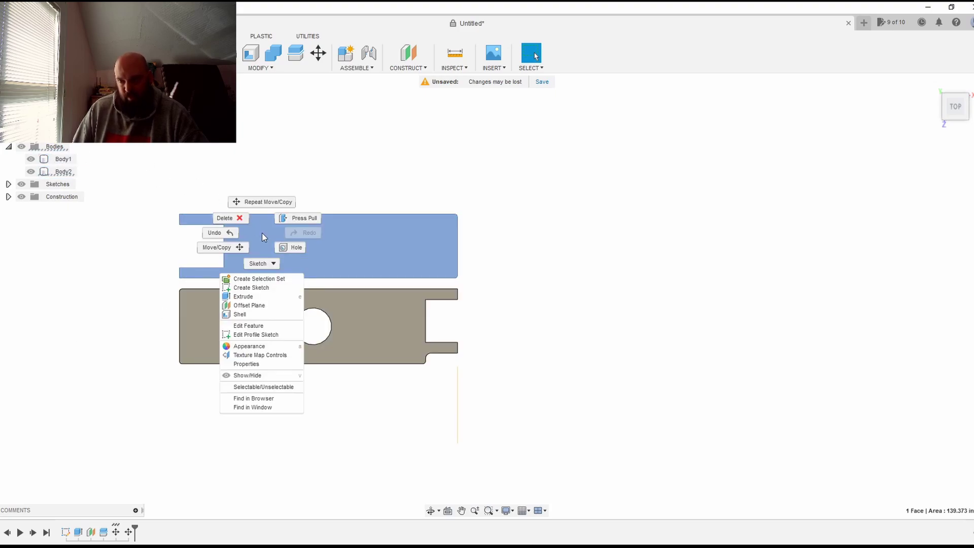
Start Sketch3 on the plate piece's face and bring up actions for its lower profile
left_click(259, 290)
left_click(492, 302)
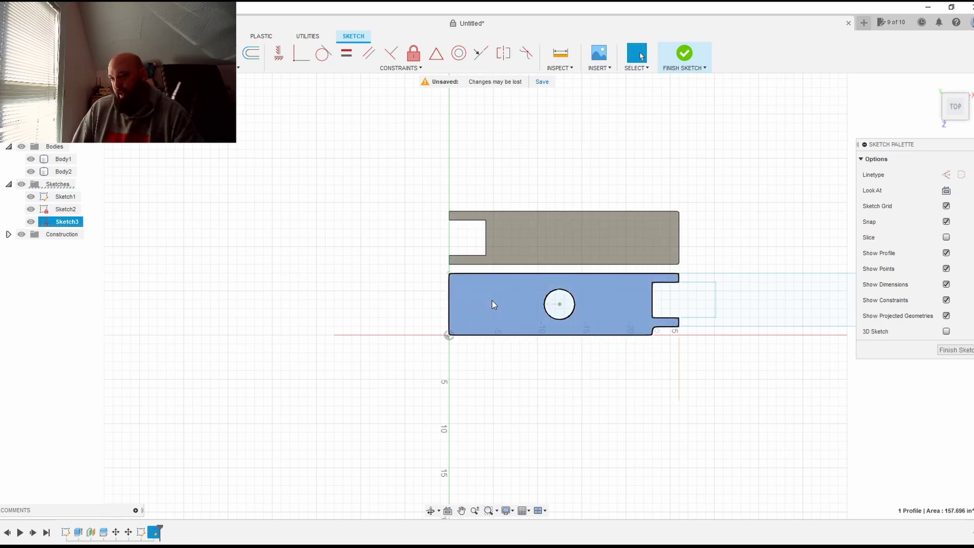
right_click(493, 303)
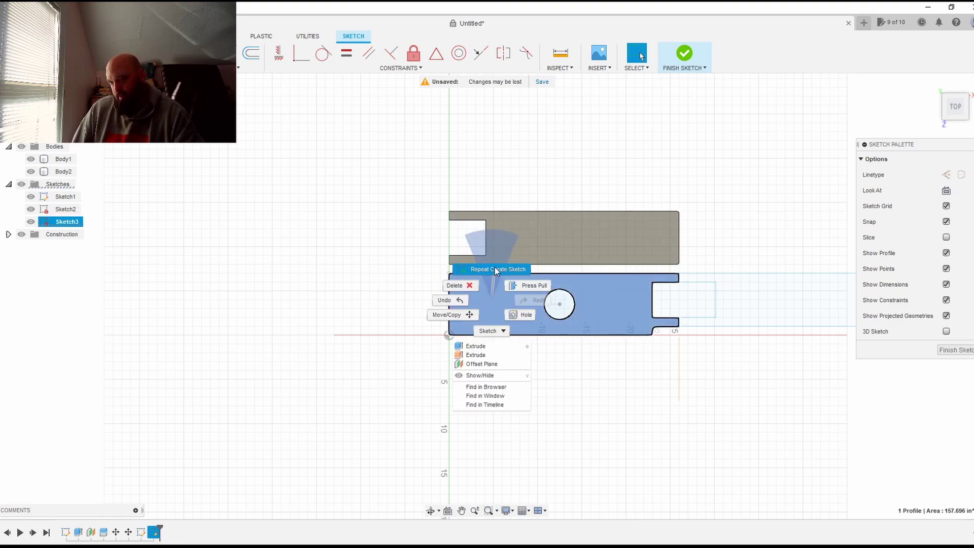
Dismiss the profile actions and bring up the options for Sketch2
left_click(589, 176)
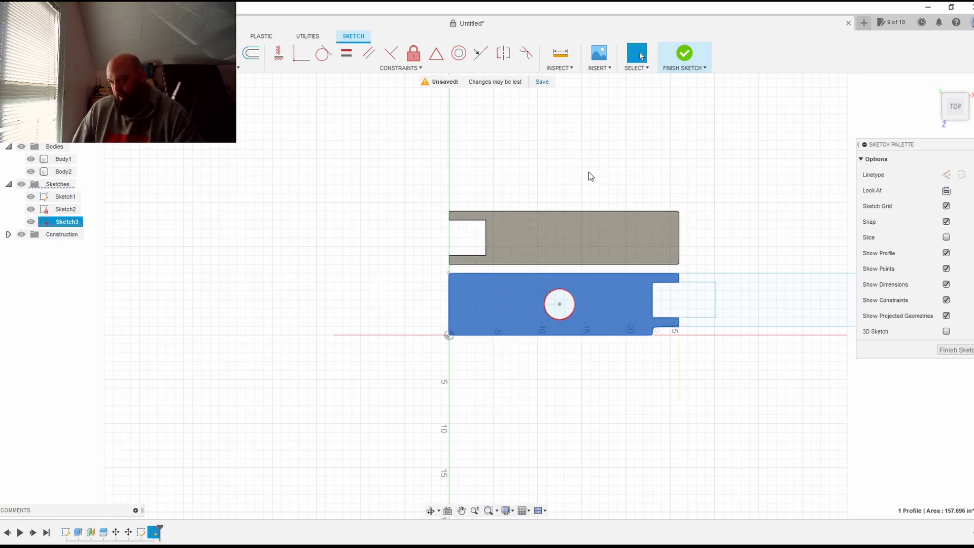
left_click(59, 210)
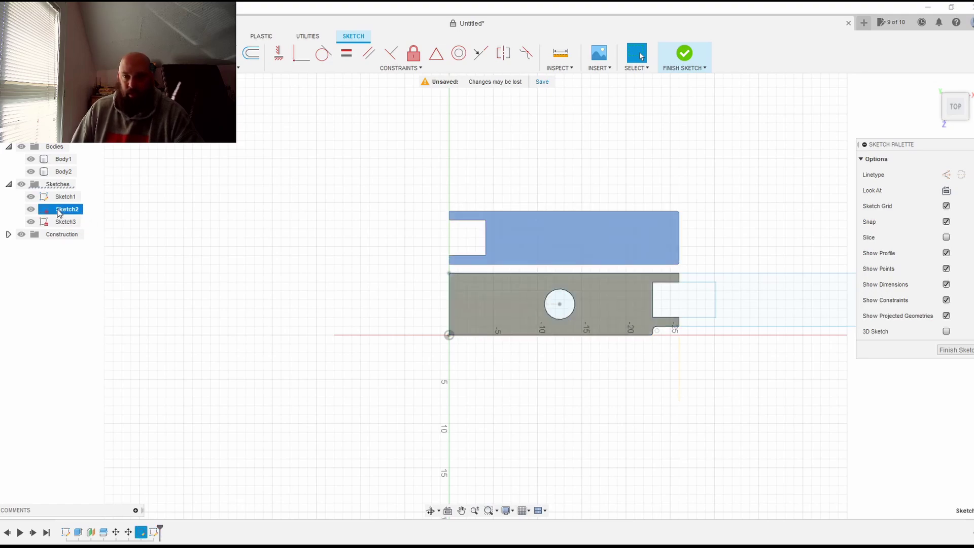
right_click(61, 211)
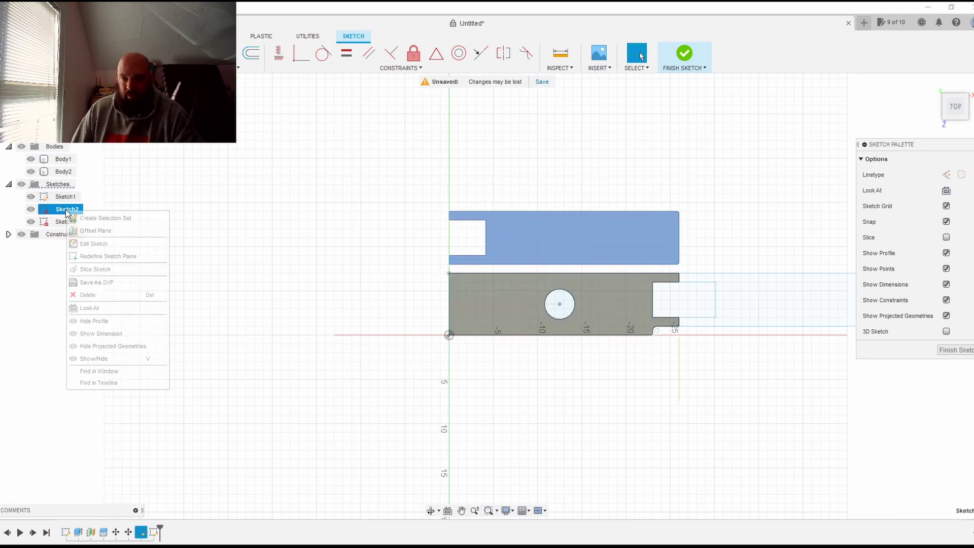
Save the design to New Project under the existing name 'Yota Dash'
left_click(206, 200)
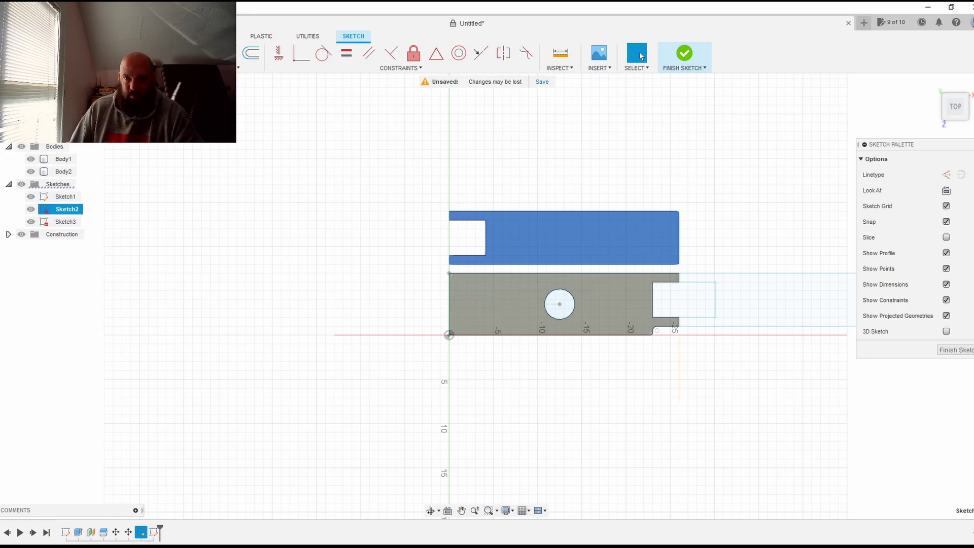
key("ctrl+s")
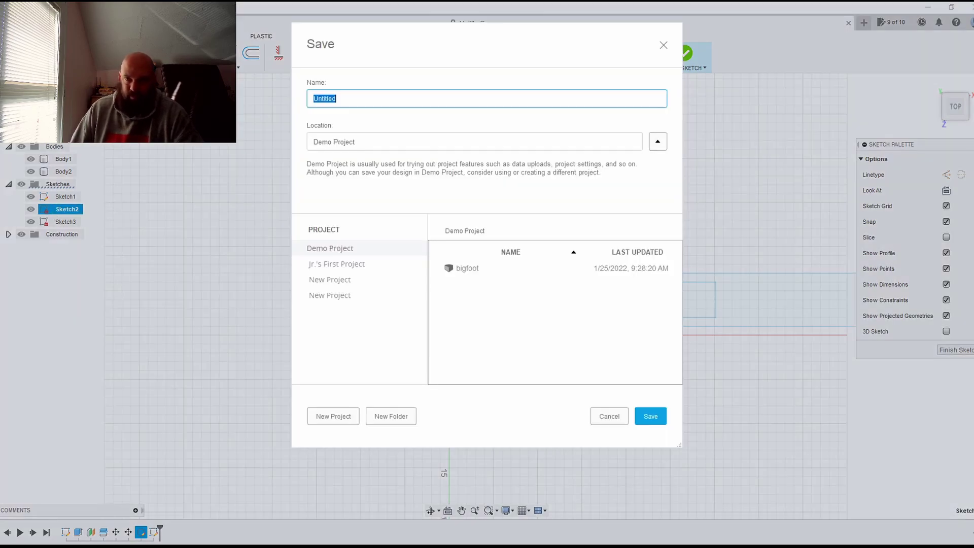
left_click(336, 281)
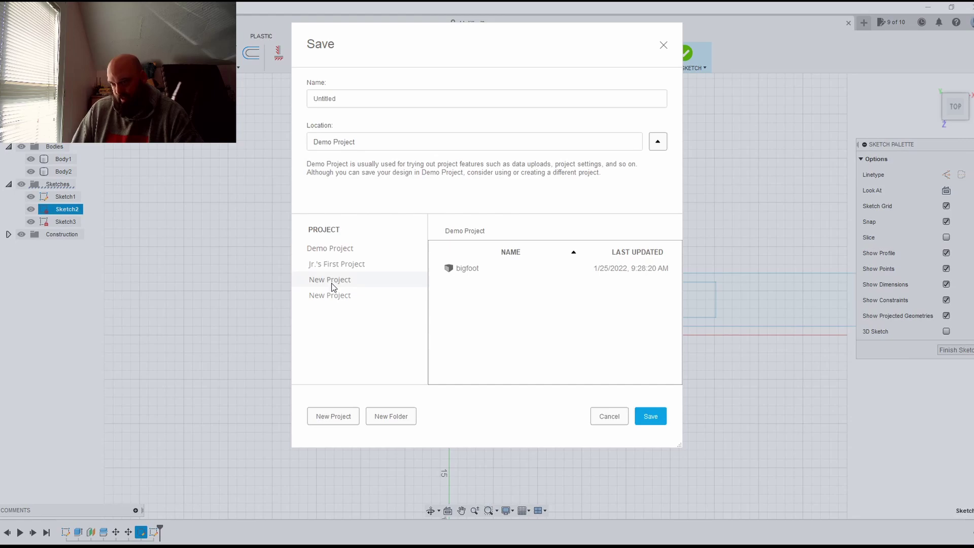
left_click(463, 286)
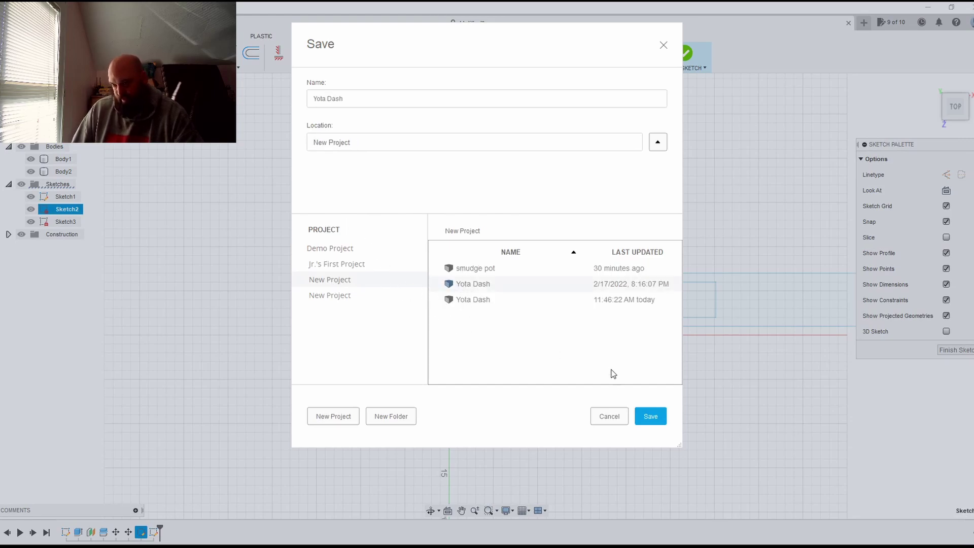
left_click(651, 415)
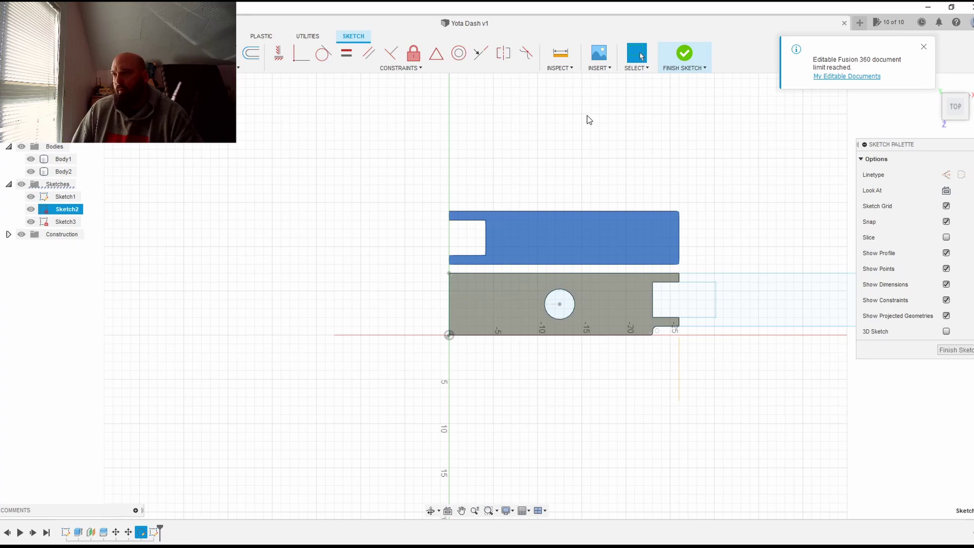
Export Sketch2 as the DXF 'yota dash left', replacing the older copy
right_click(58, 211)
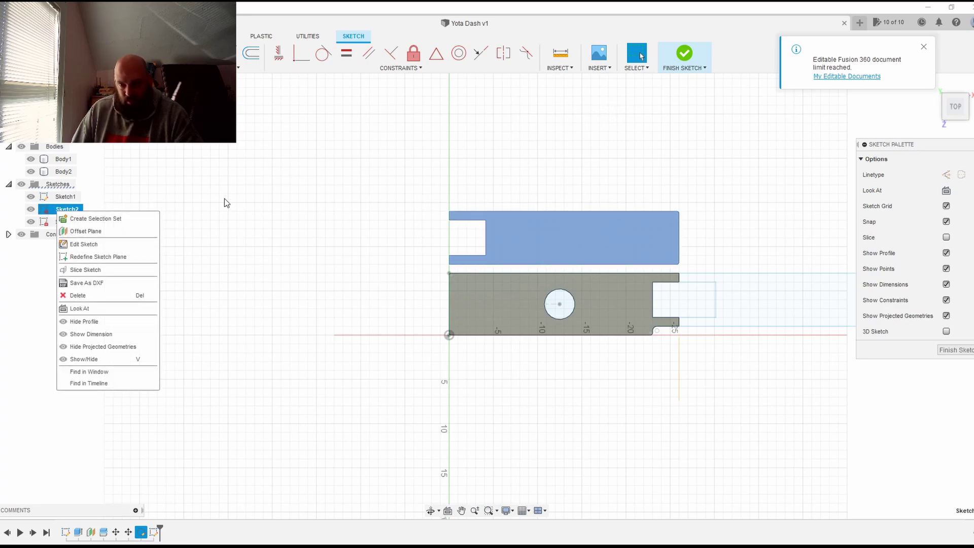
left_click(226, 203)
left_click(65, 196)
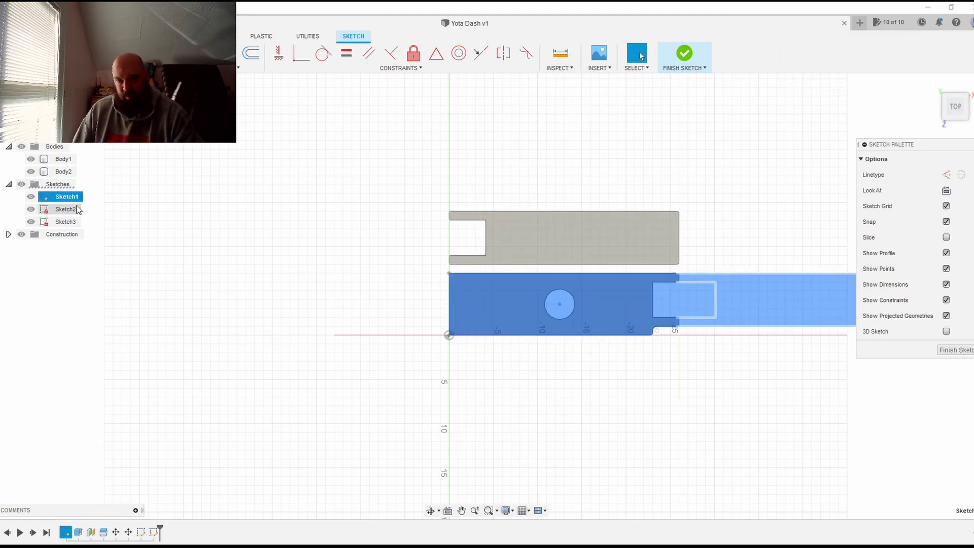
left_click(69, 211)
right_click(69, 212)
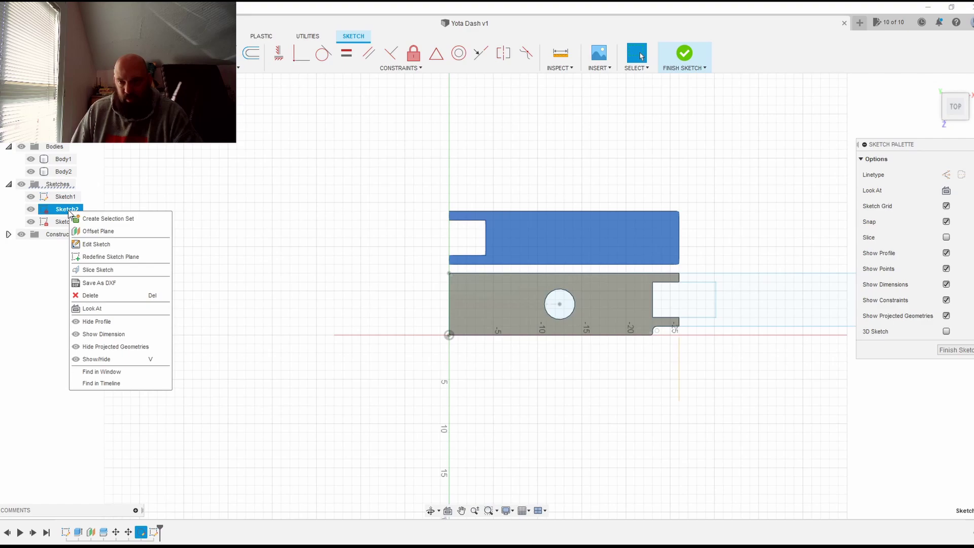
left_click(104, 282)
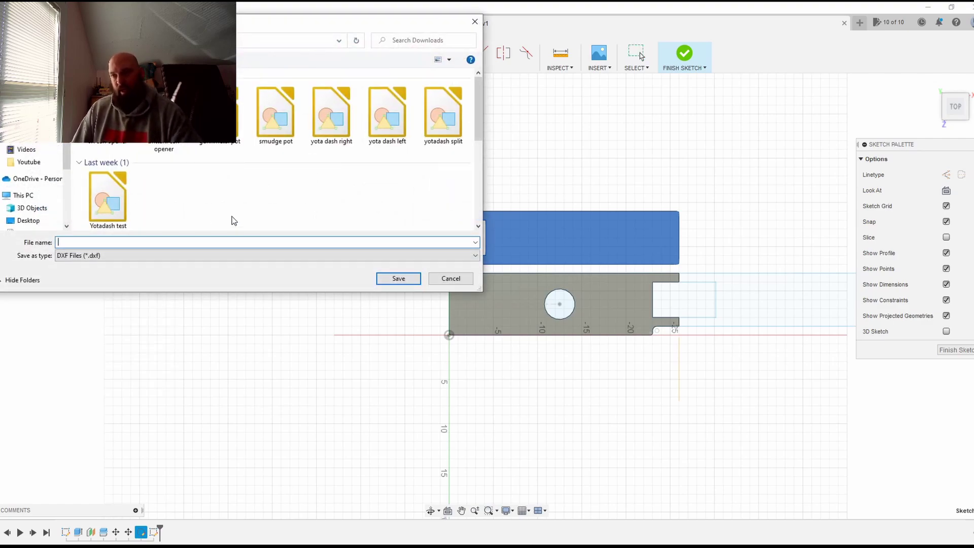
left_click(400, 116)
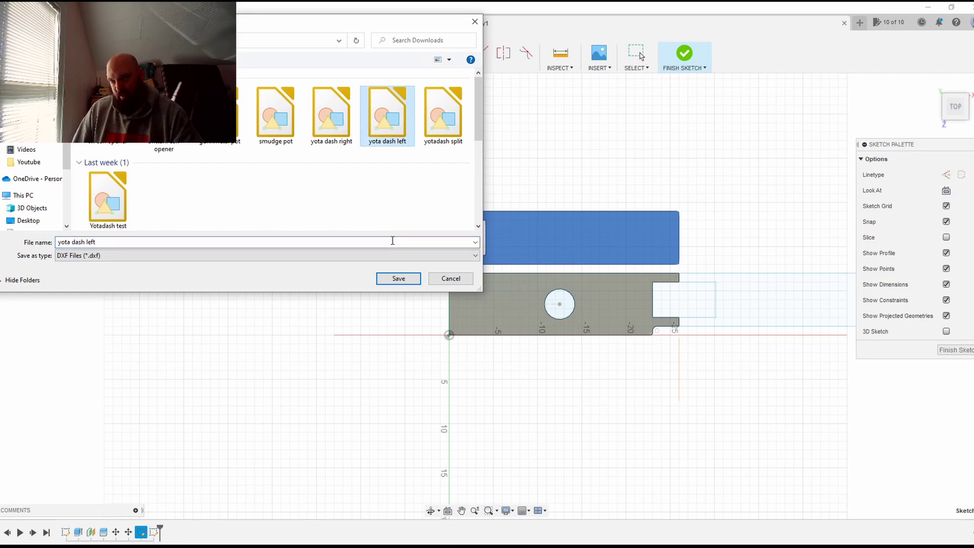
left_click(398, 279)
left_click(512, 279)
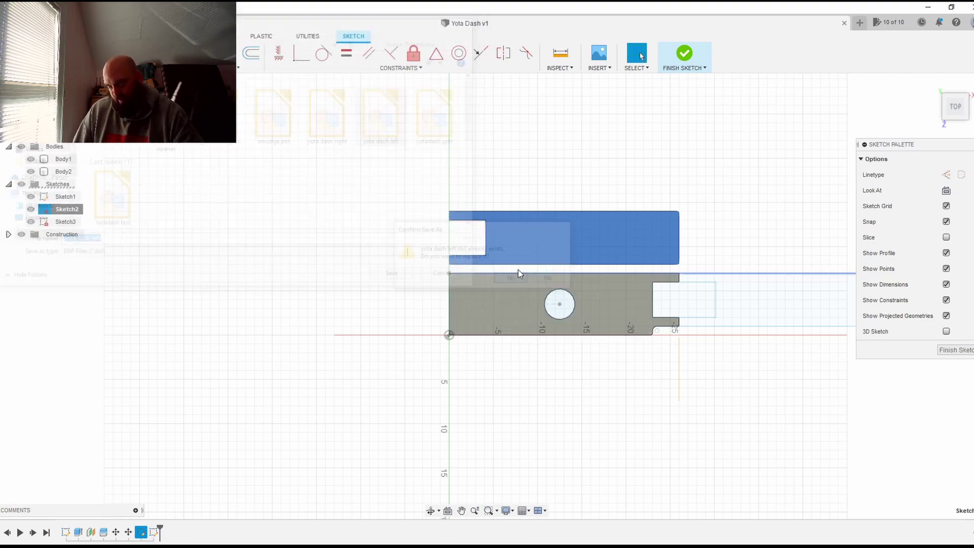
Export Sketch3 as the DXF 'yota dash right', replacing the older copy, then minimize Fusion 360
left_click(68, 221)
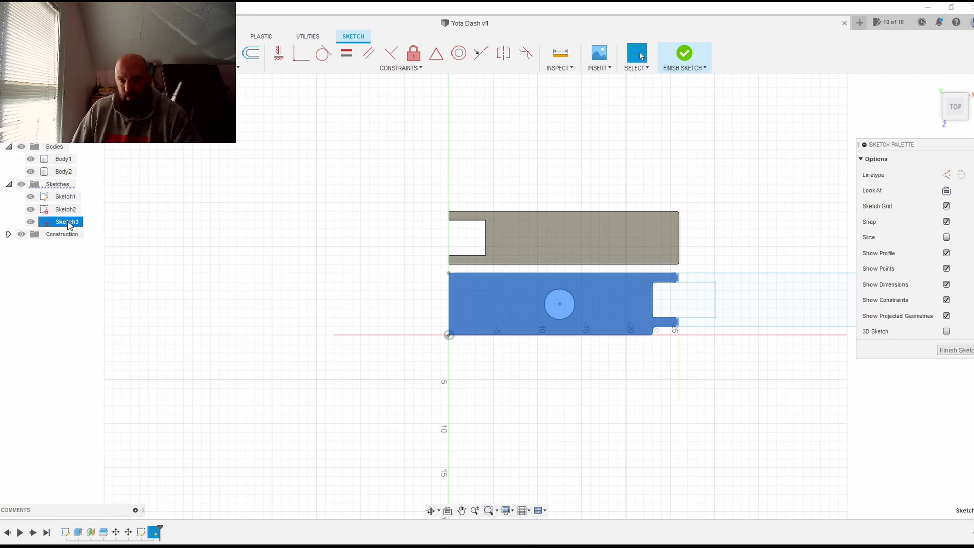
right_click(68, 222)
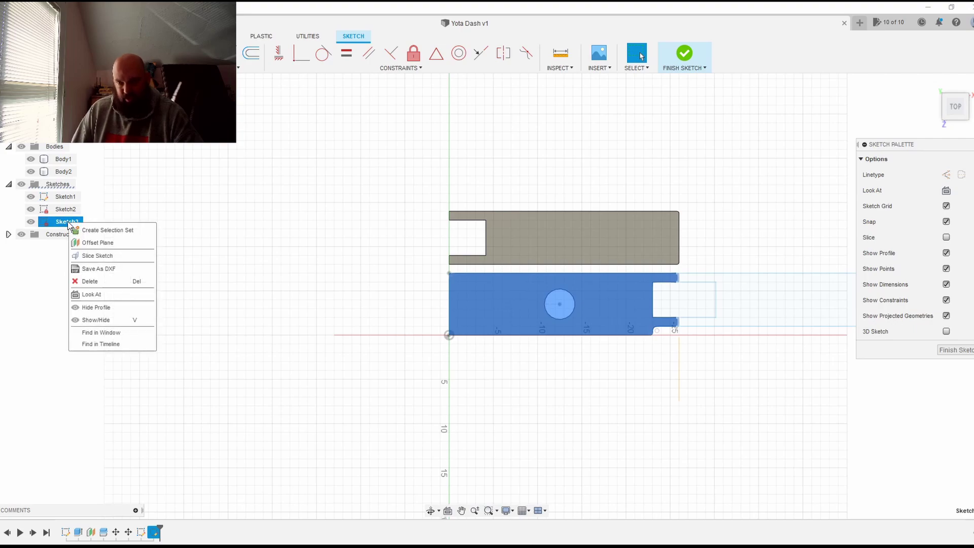
left_click(115, 268)
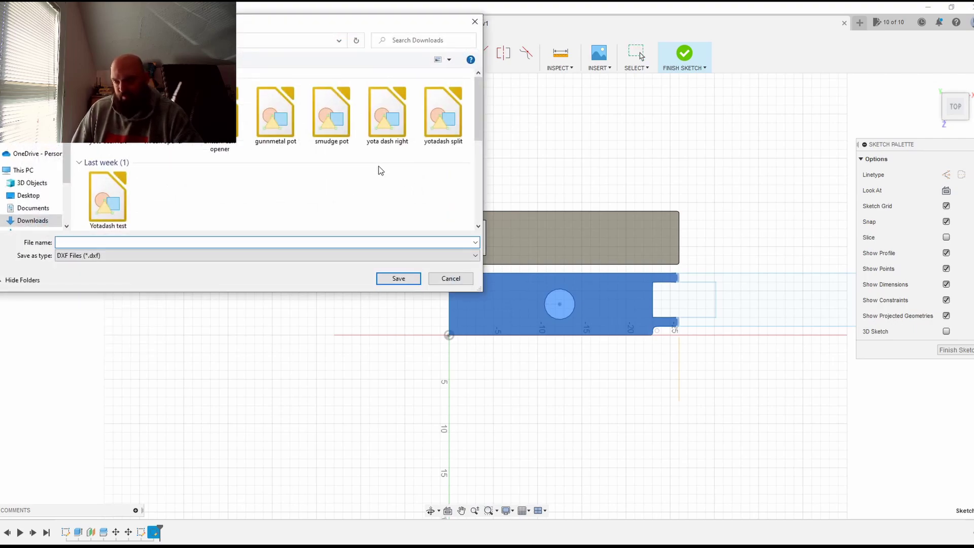
left_click(390, 127)
left_click(406, 279)
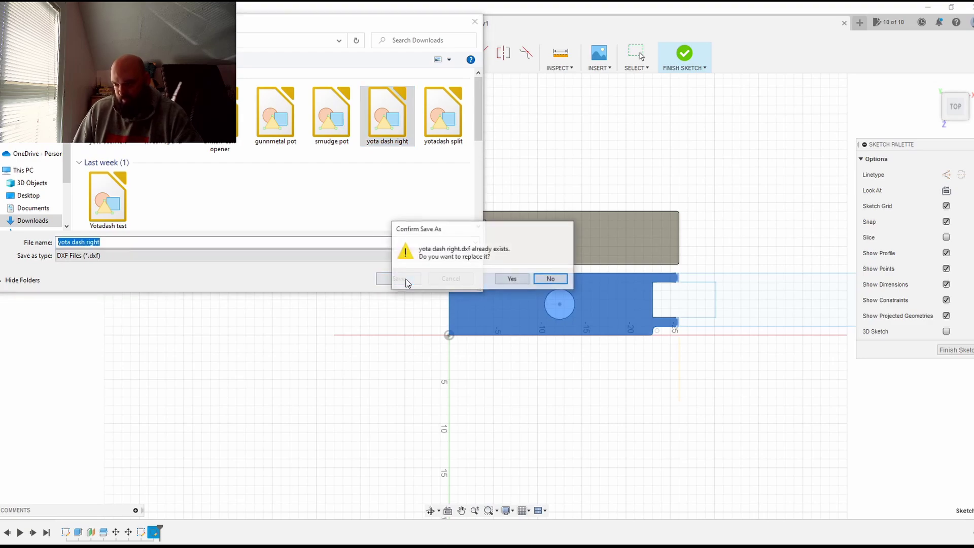
left_click(517, 277)
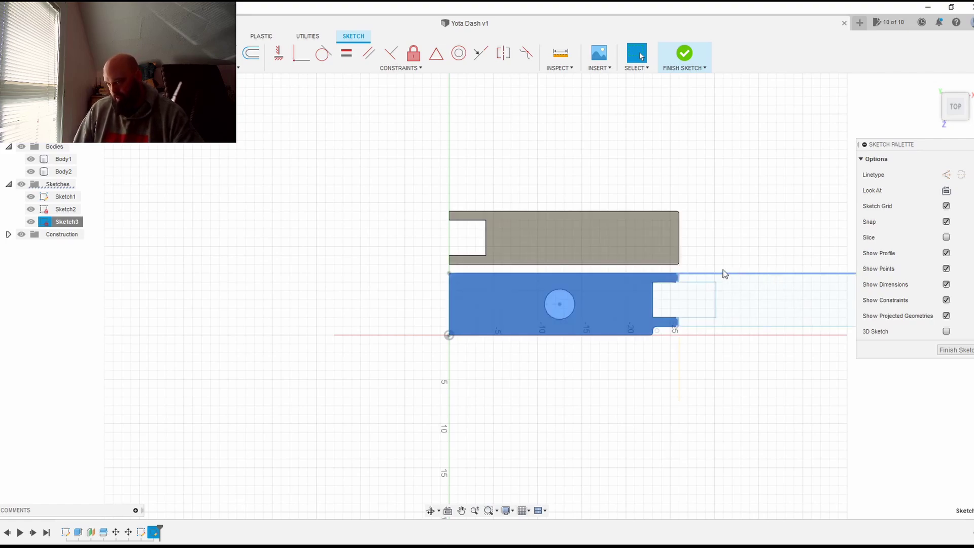
left_click(453, 301)
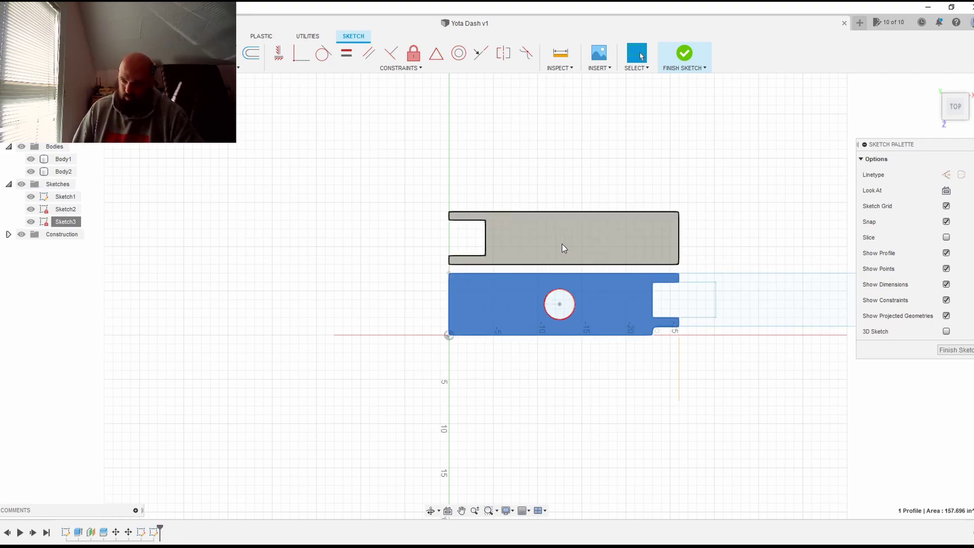
left_click(927, 7)
Import the dash plate DXF from Downloads into SheetCam with custom 1:1 scaling
left_click(965, 9)
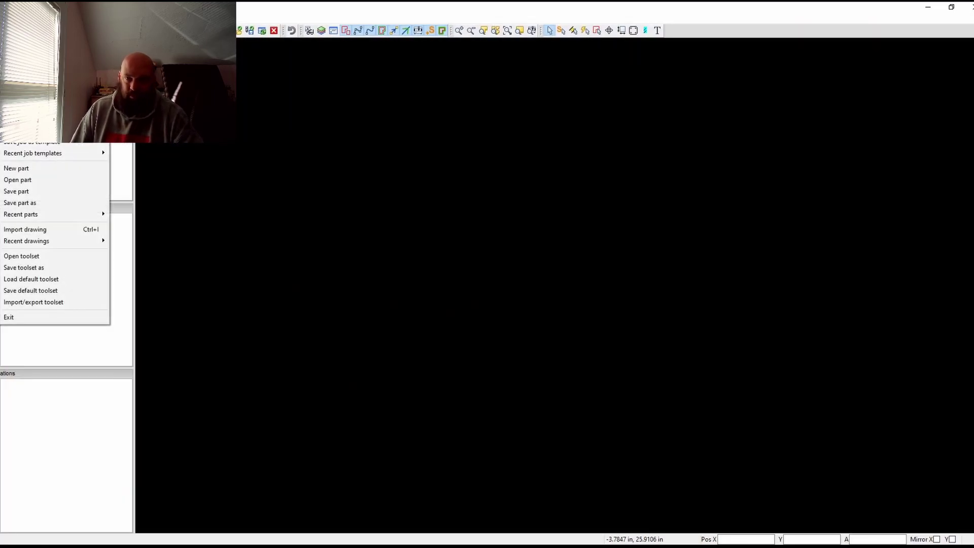
left_click(26, 230)
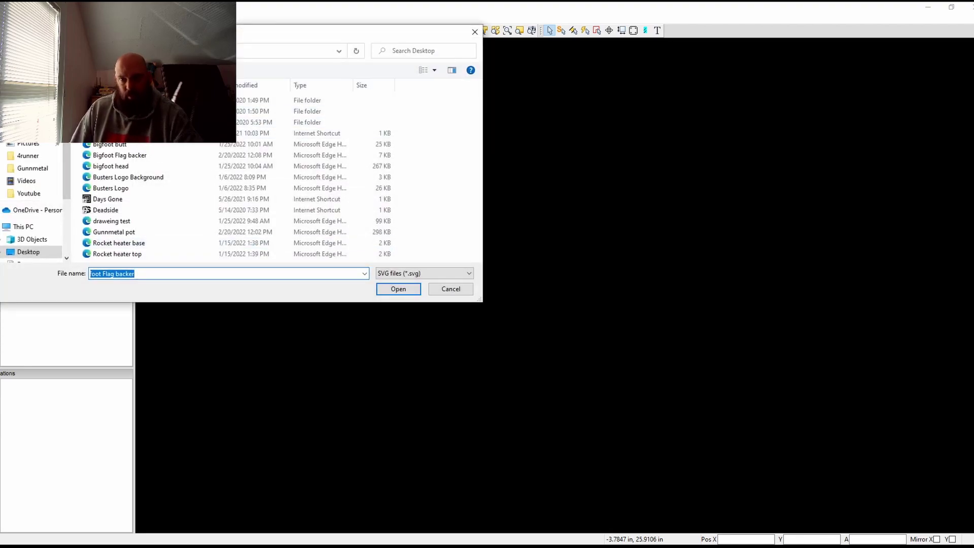
left_click(28, 118)
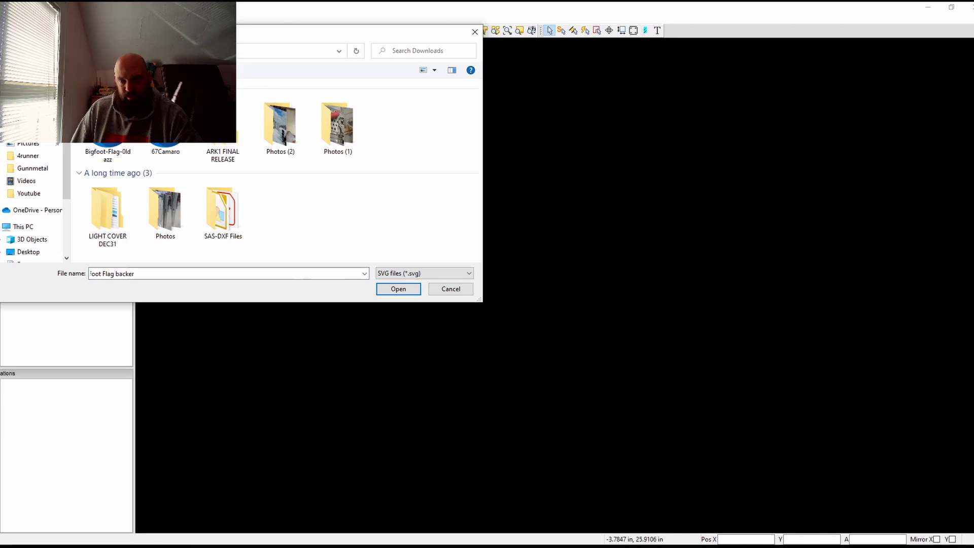
left_click(411, 273)
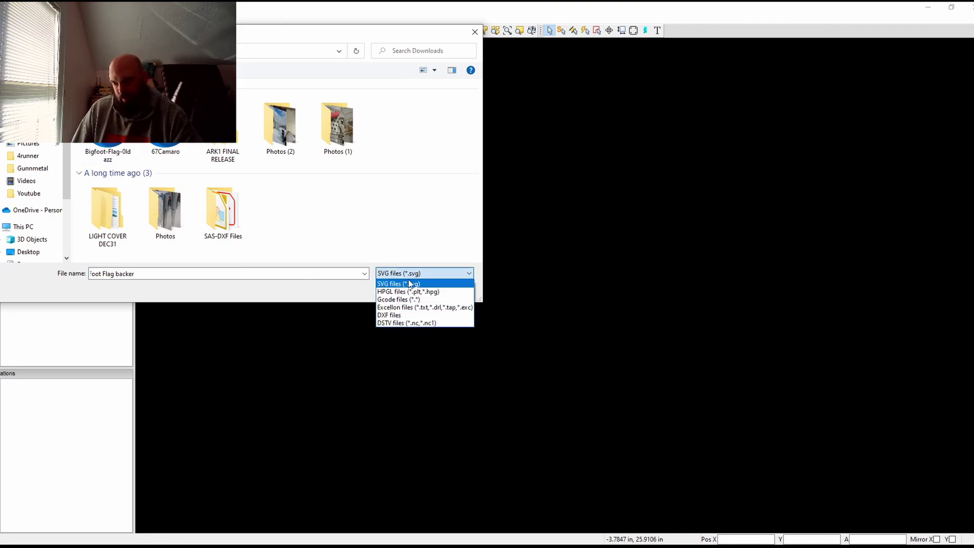
left_click(395, 320)
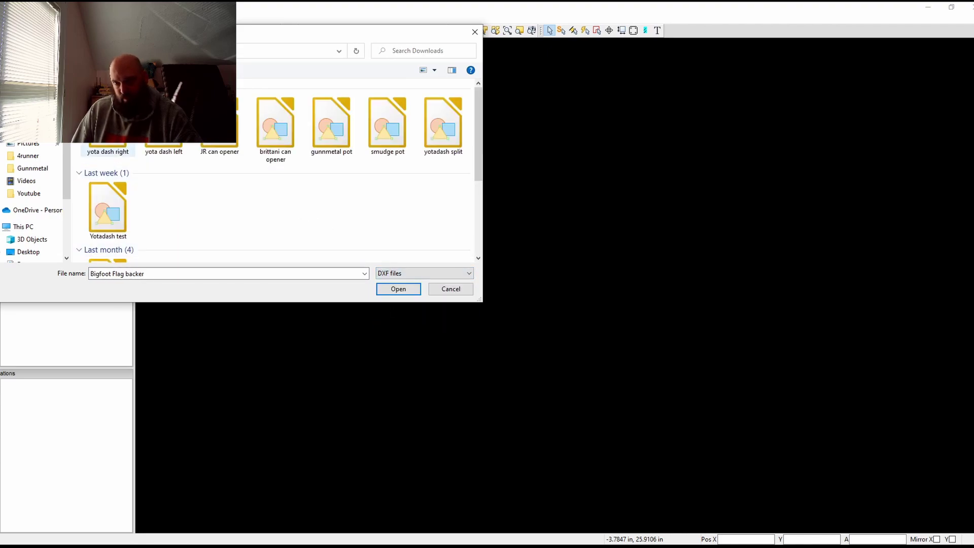
double_click(137, 189)
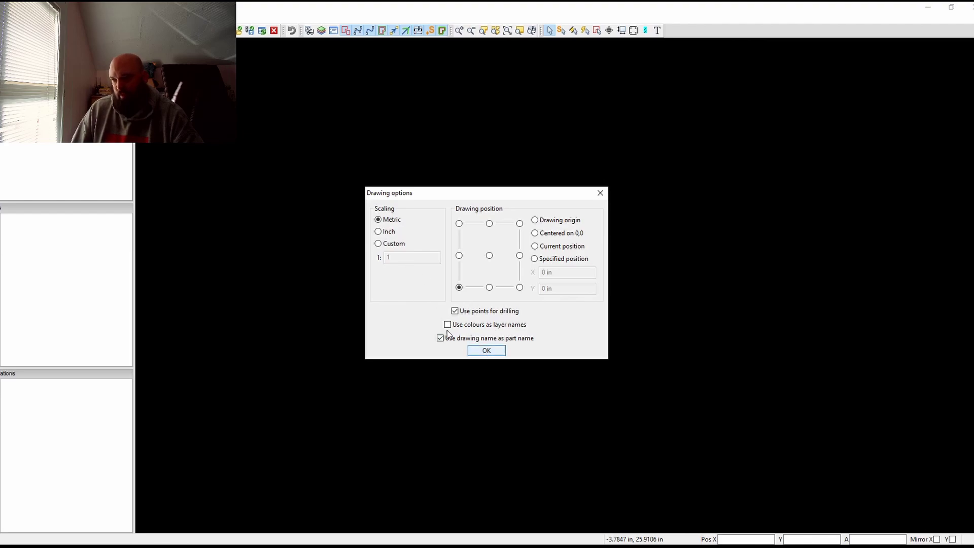
left_click(378, 244)
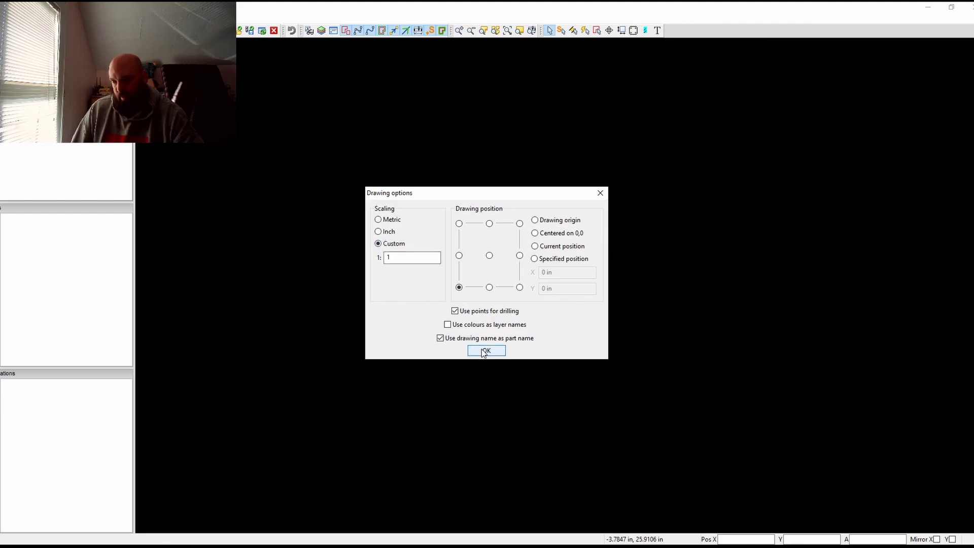
left_click(502, 355)
scroll(427, 312, "up", 2)
Zoom around the loaded part and inspect its part options
scroll(429, 310, "down", 3)
scroll(430, 311, "down", 2)
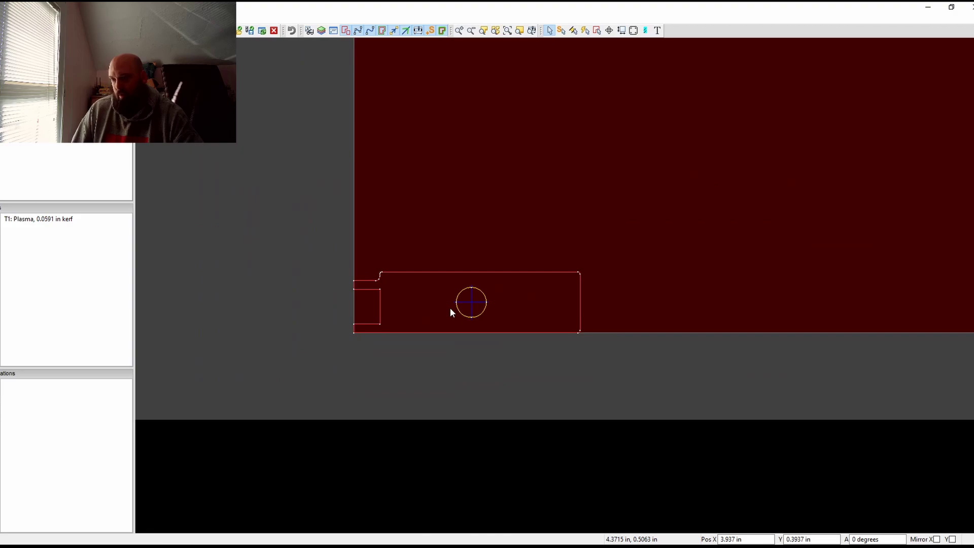
scroll(605, 315, "down", 2)
scroll(624, 317, "down", 1)
scroll(425, 292, "up", 3)
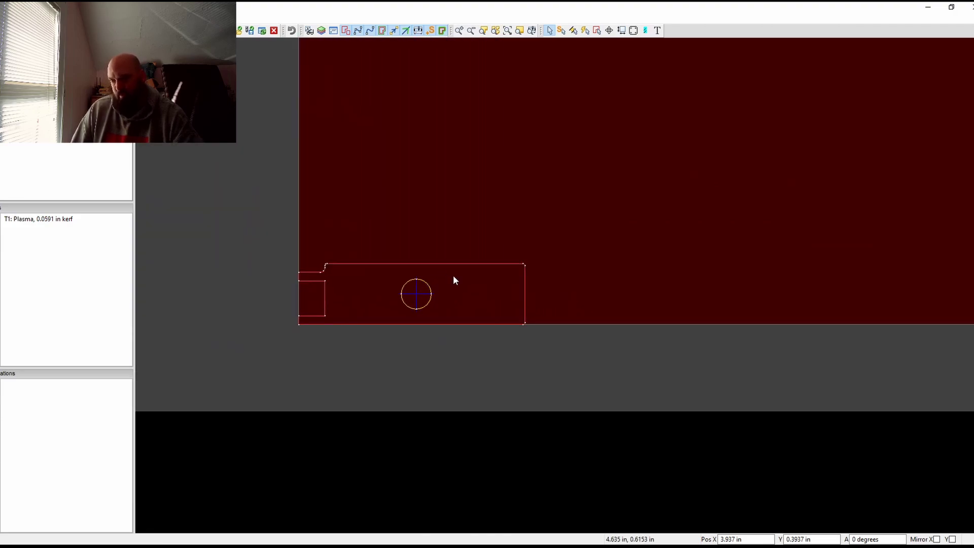
right_click(42, 143)
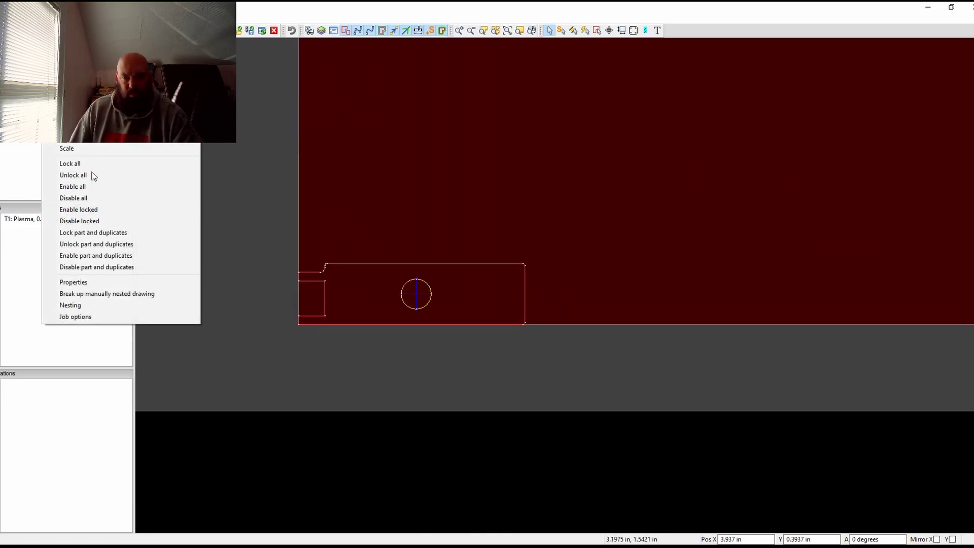
left_click(9, 18)
Import the 'yota dash right' DXF with Inch scaling
left_click(9, 18)
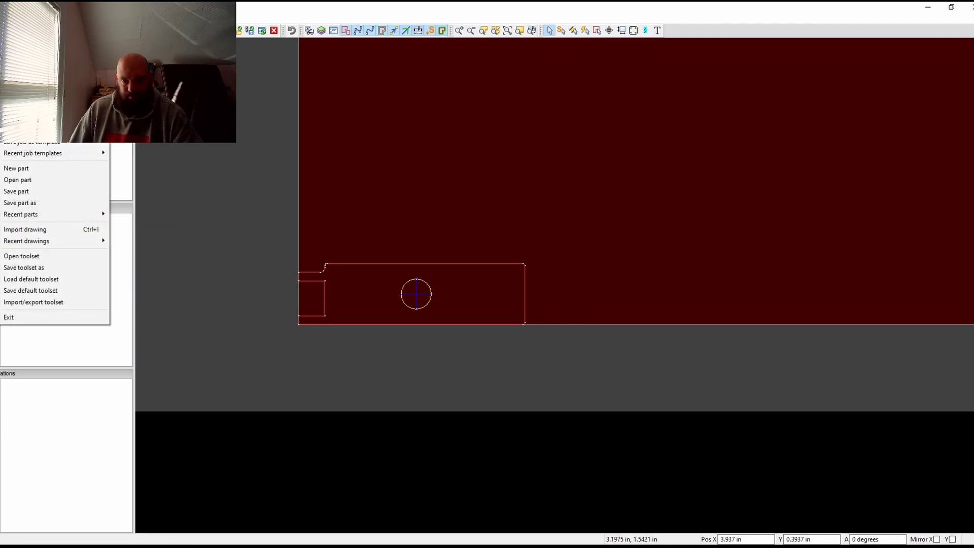
left_click(25, 229)
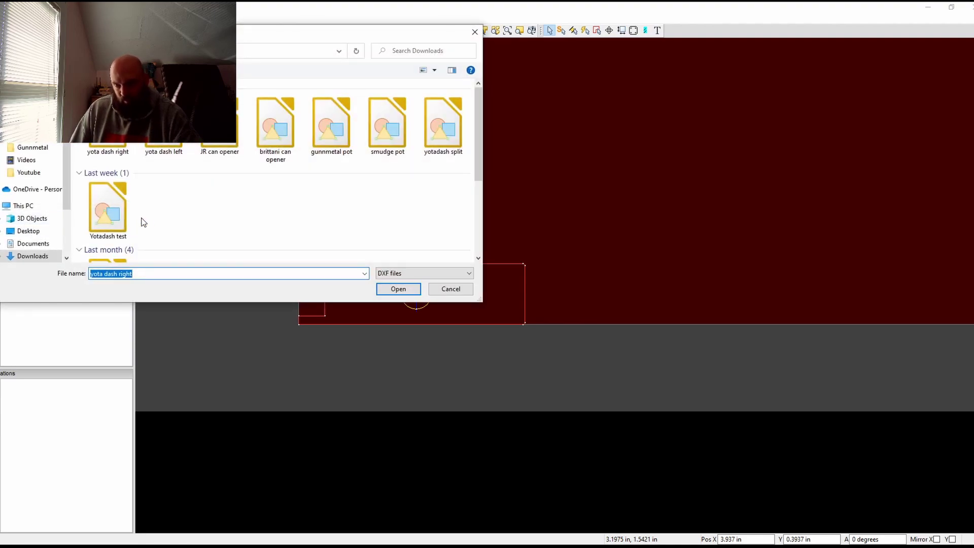
left_click(400, 290)
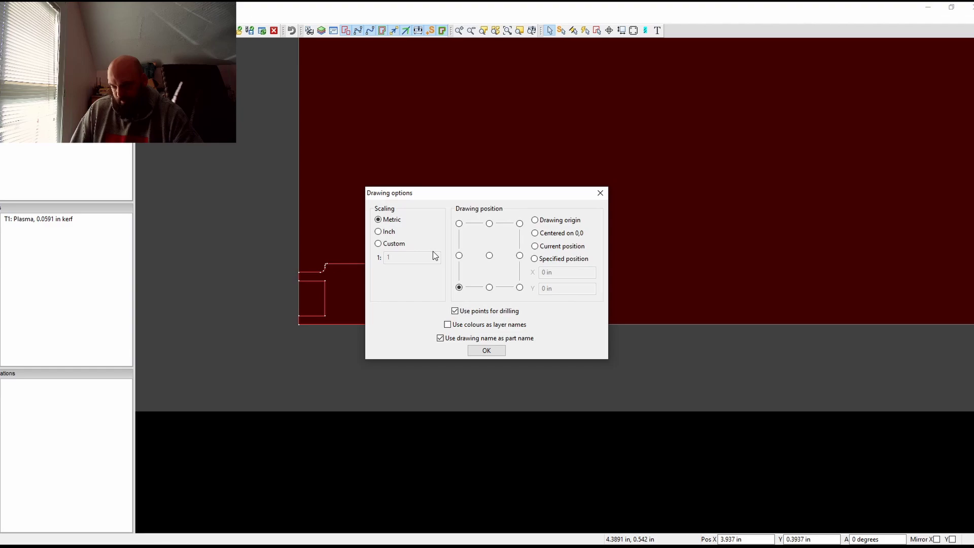
left_click(486, 350)
scroll(459, 331, "down", 4)
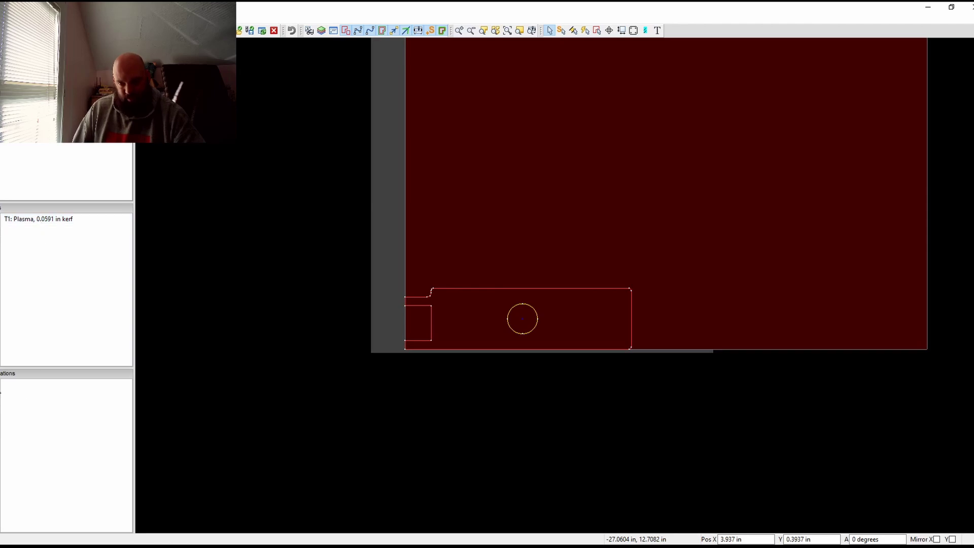
Create a No Offset jet-cutting operation with tool T1: Plasma, giving 2 pierces
left_click(1, 390)
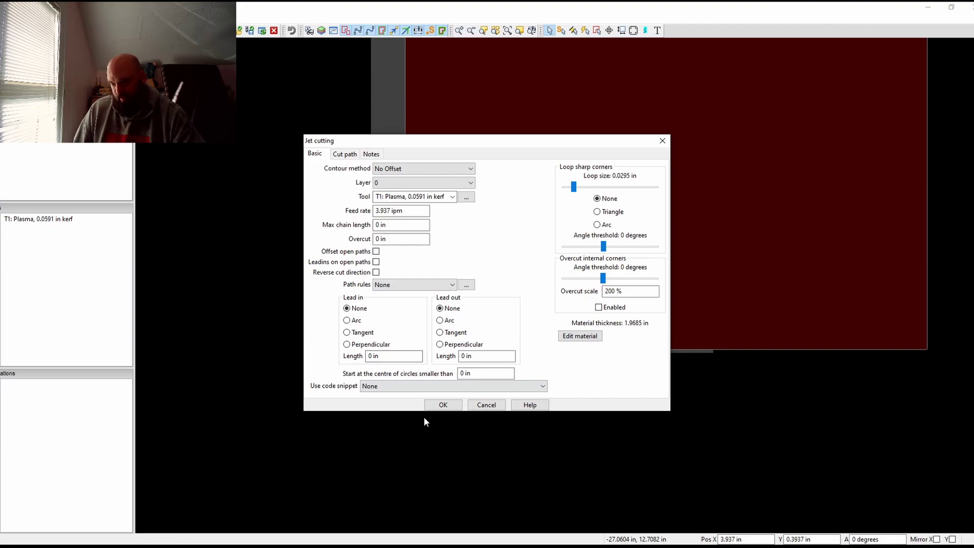
left_click(442, 404)
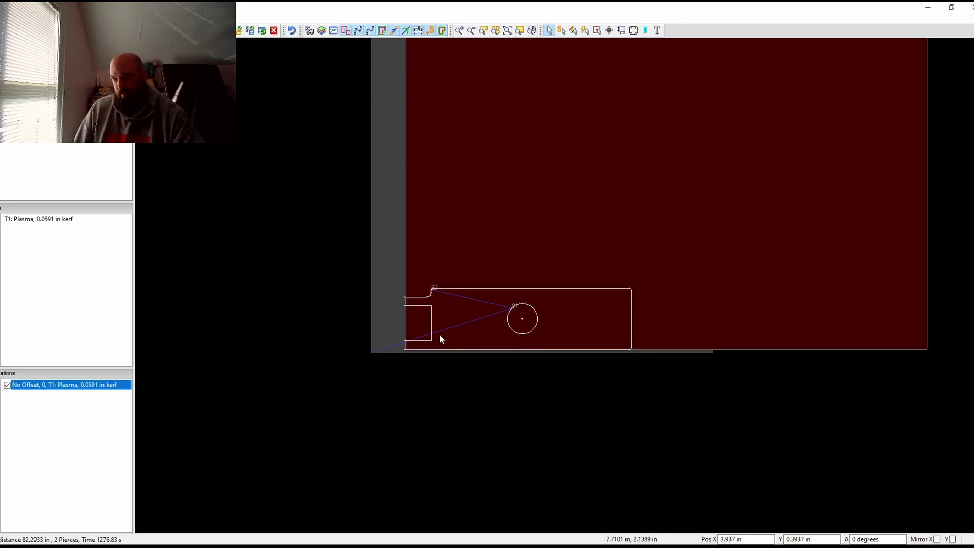
scroll(439, 334, "down", 2)
scroll(475, 330, "up", 5)
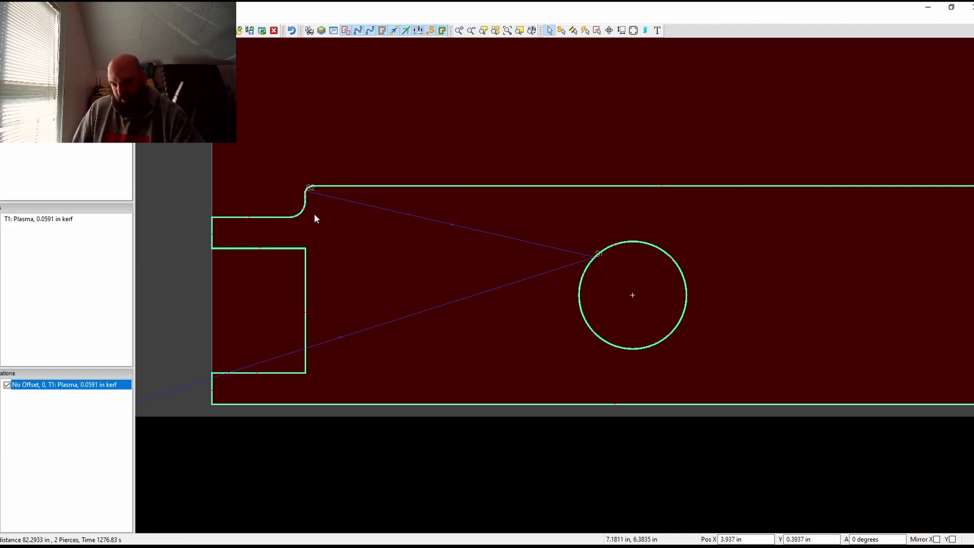
scroll(686, 311, "up", 2)
scroll(695, 314, "down", 2)
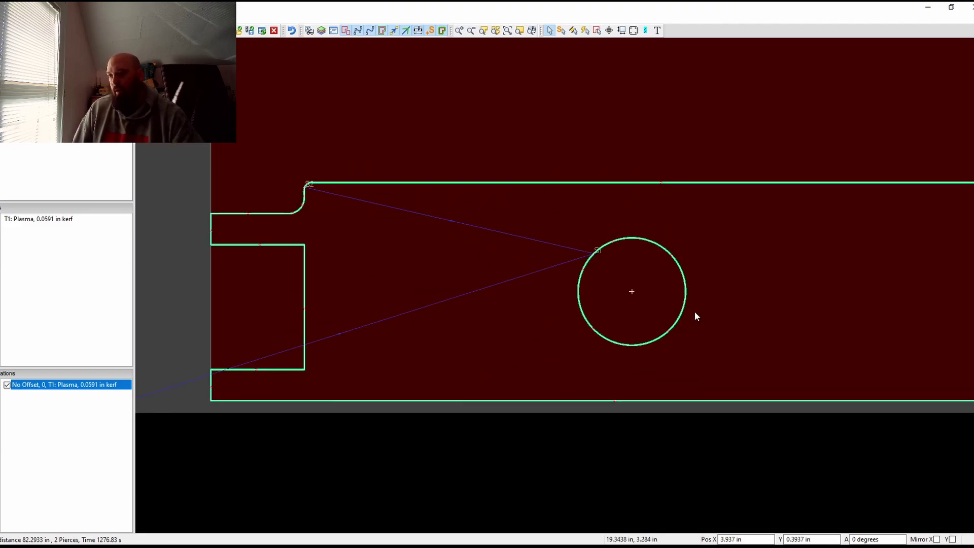
scroll(720, 319, "down", 2)
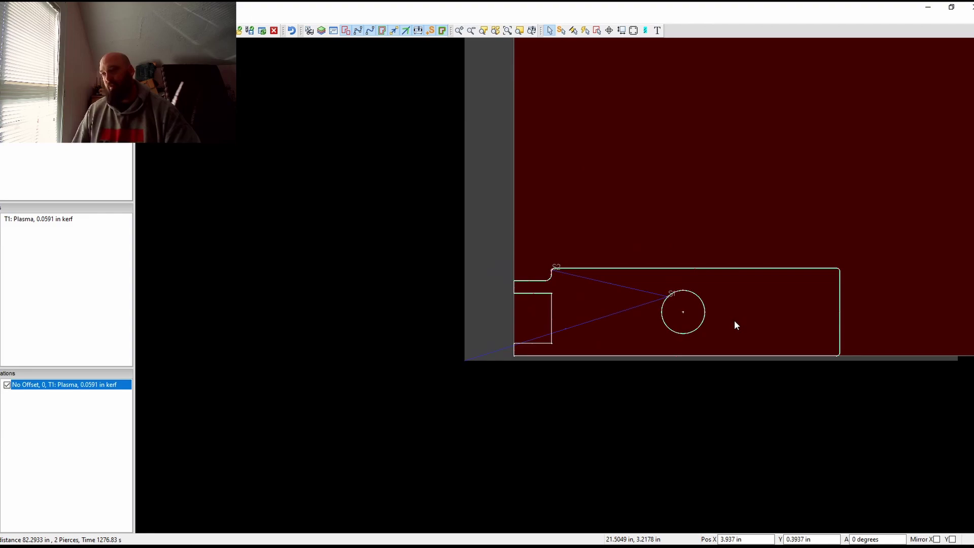